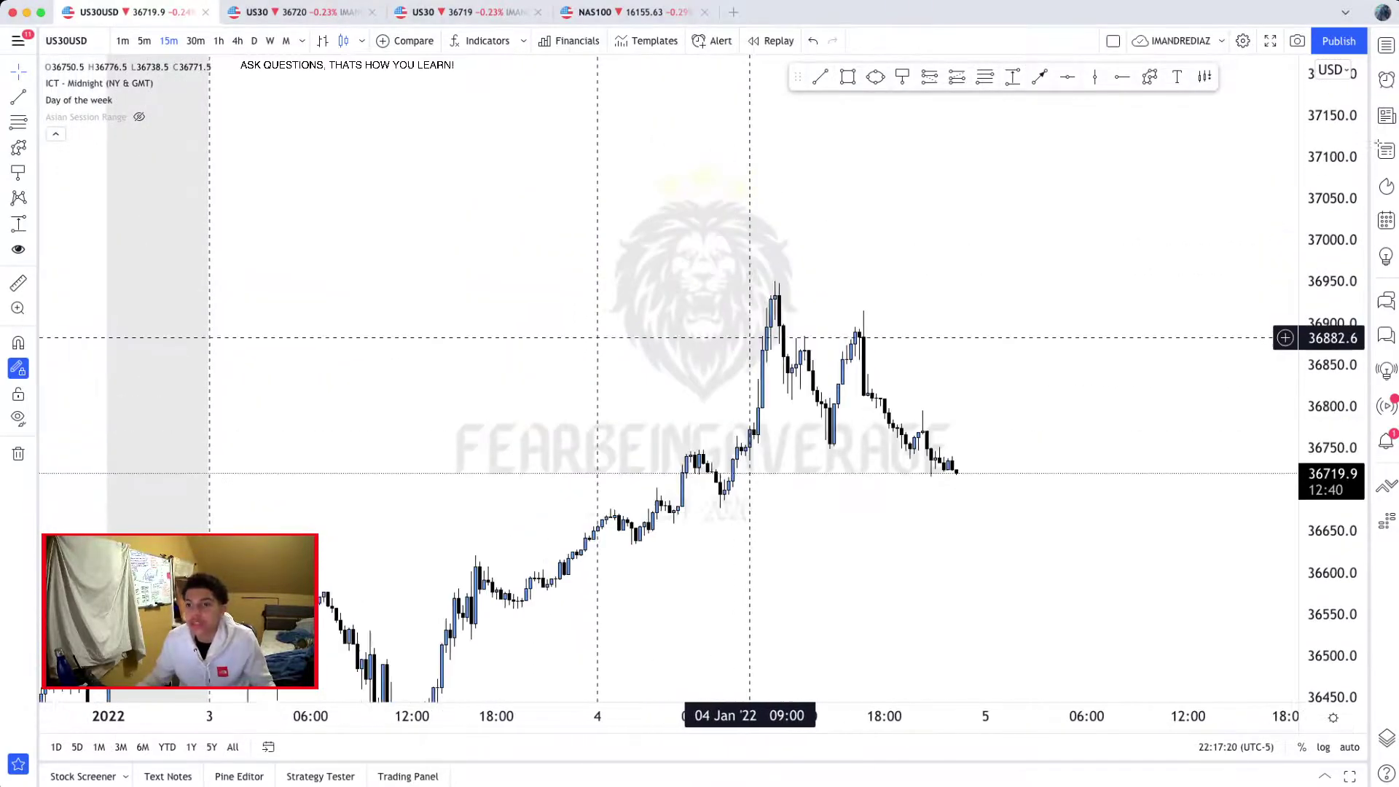
Step: Show the Asian Session Range indicator and draw a rectangle over its range from about 3 Jan 18:15 to 4 Jan 00:00
left_click_drag(666, 208, 695, 401)
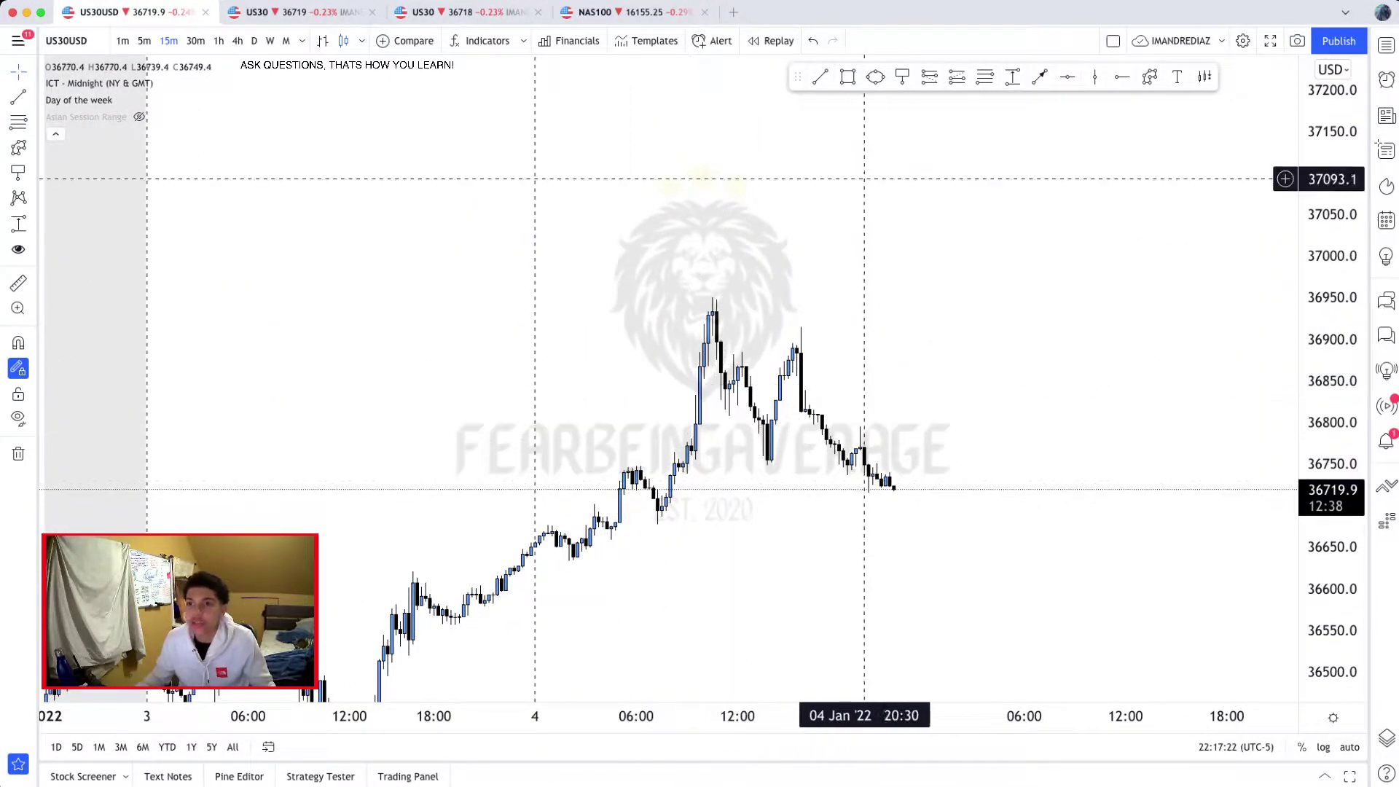
left_click_drag(860, 195, 850, 143)
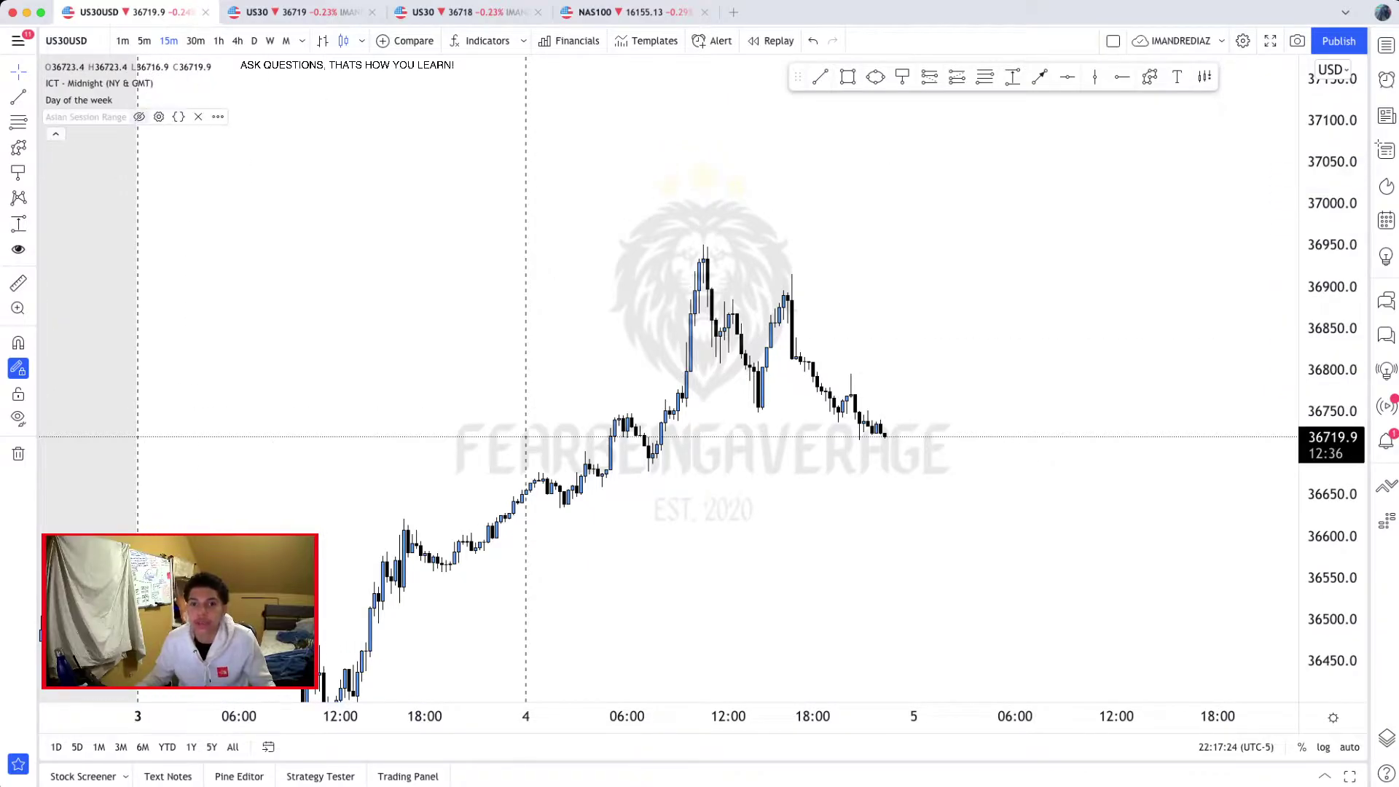
left_click(140, 116)
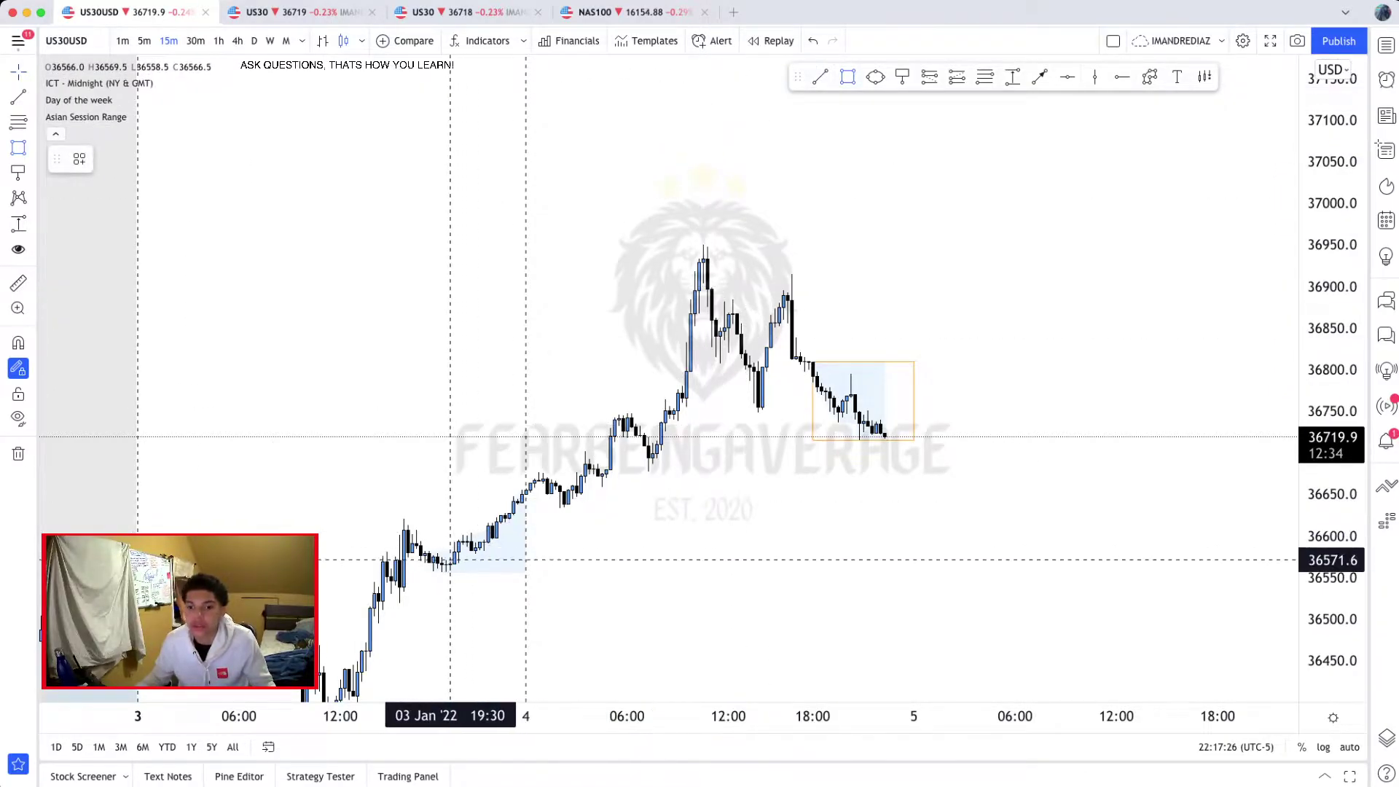
left_click_drag(431, 572, 522, 498)
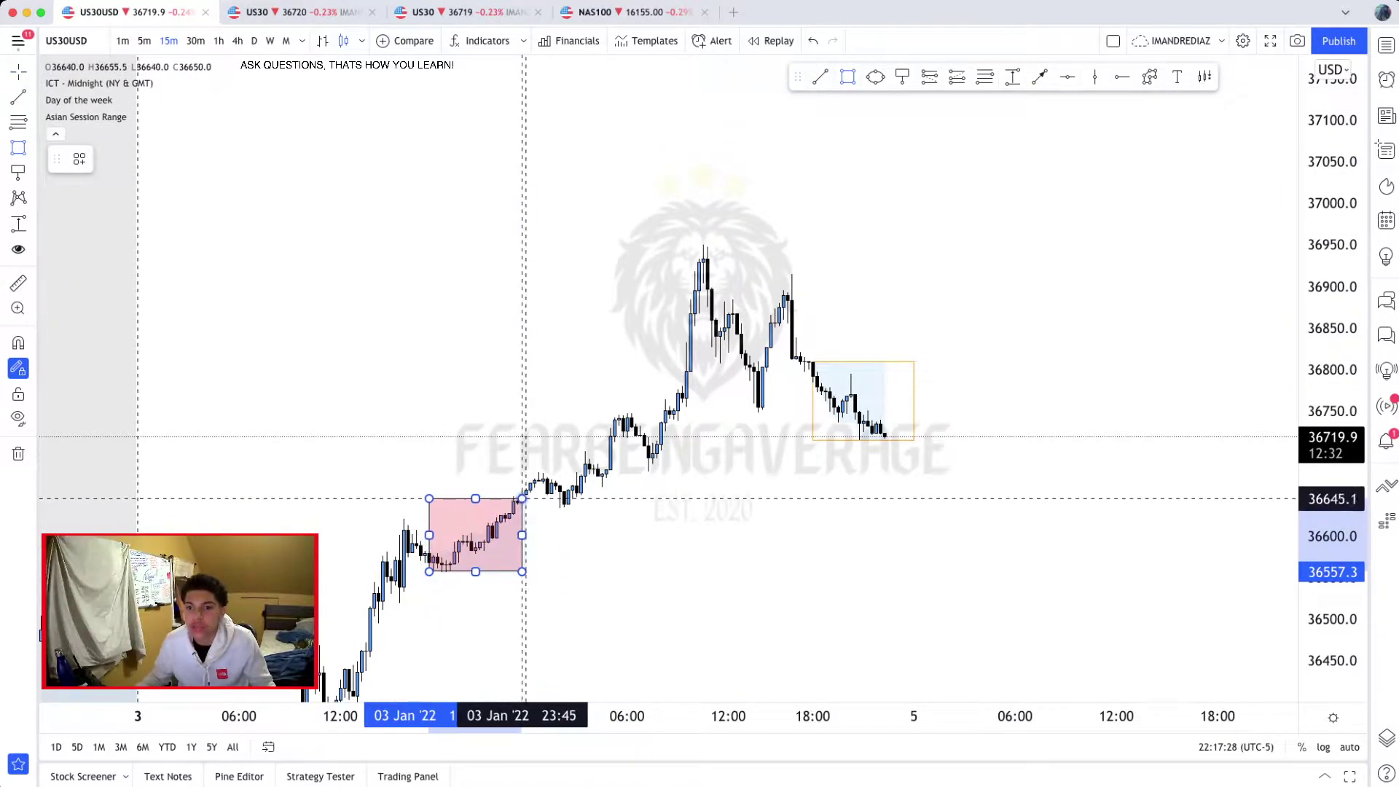
left_click(526, 495)
left_click(574, 409)
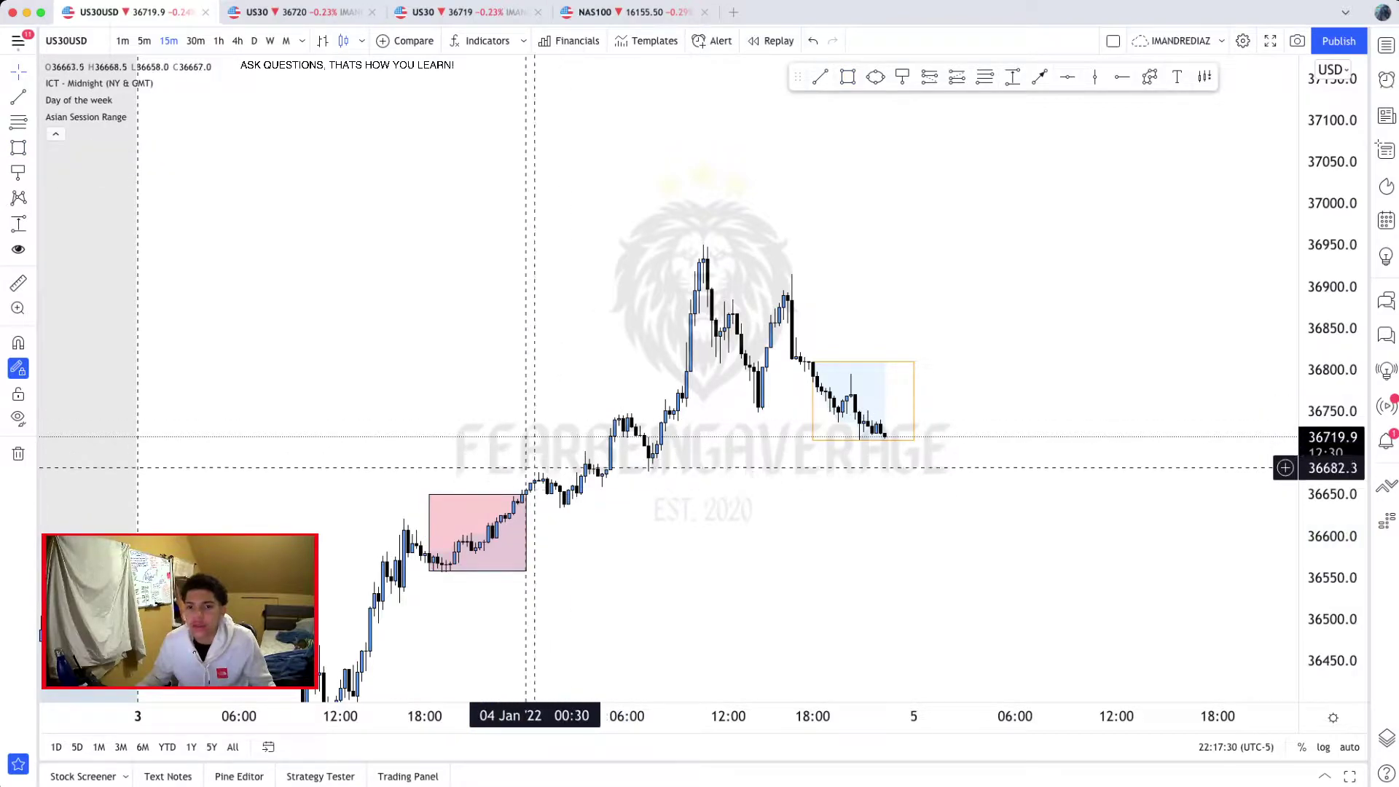
Step: Raise the rectangle's upper edge to 36657.0 and extend its start edge to 3 Jan 18:00
left_click_drag(478, 495, 43, 489)
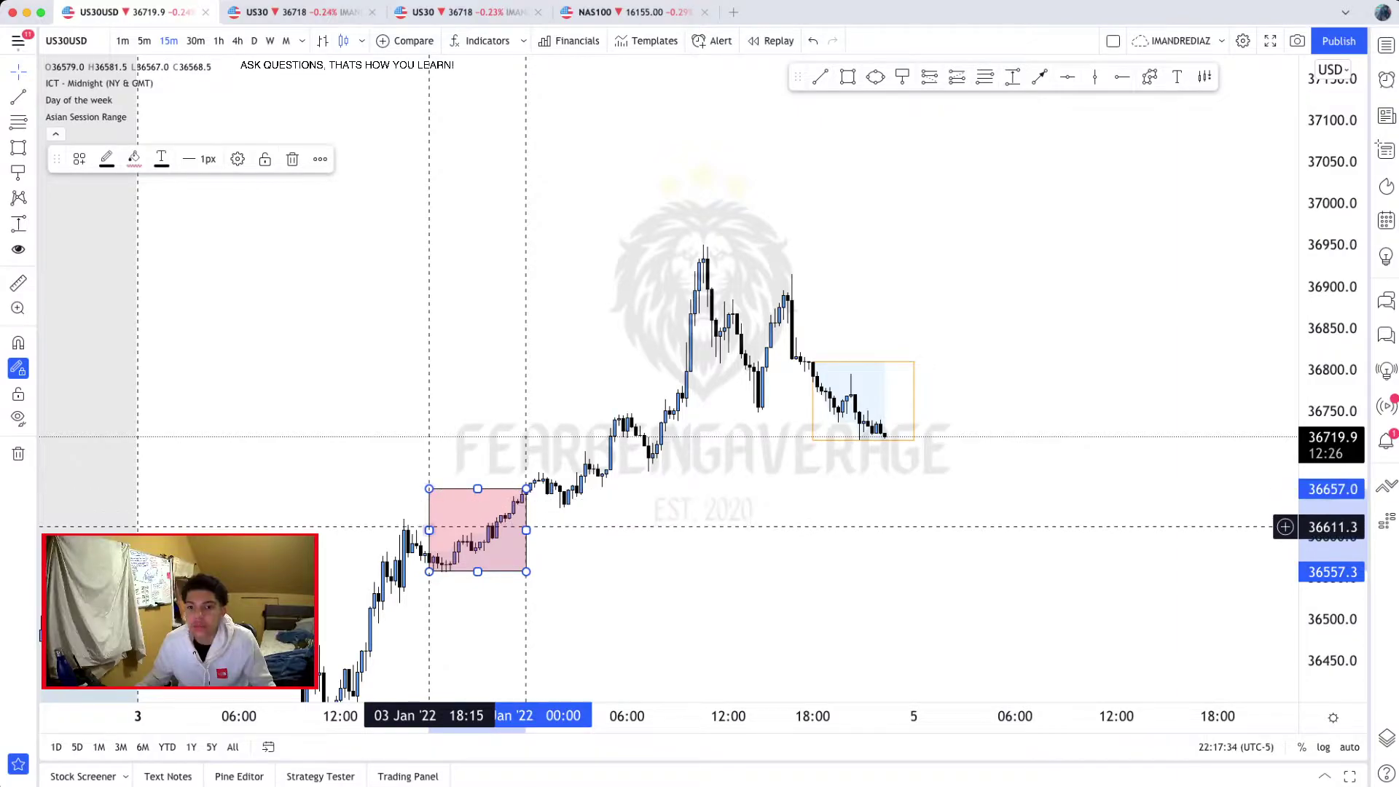
left_click_drag(429, 530, 434, 531)
left_click(399, 483)
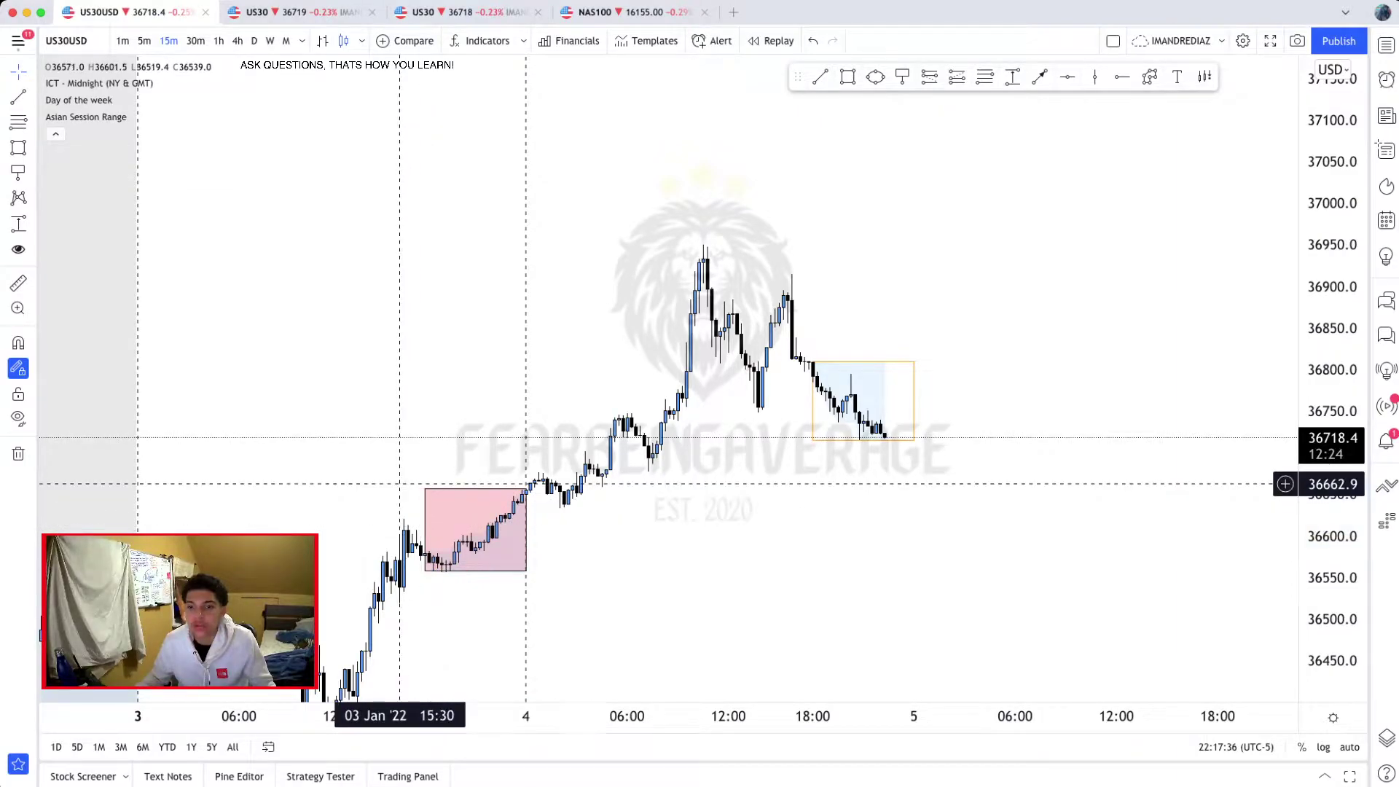
Step: Apply the template with the orange fill to the rectangle and hide the Asian Session Range indicator
right_click(427, 496)
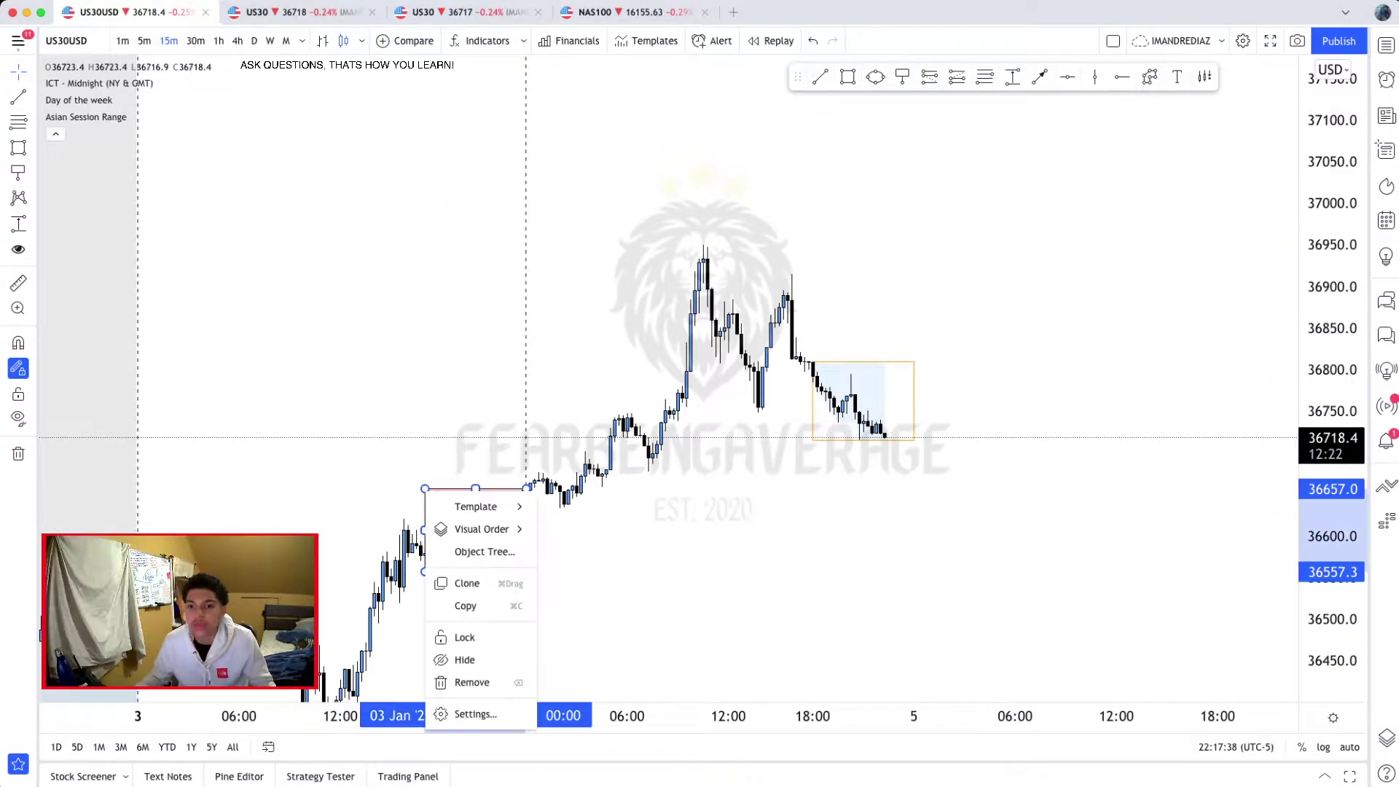
mouse_move(477, 506)
left_click(571, 587)
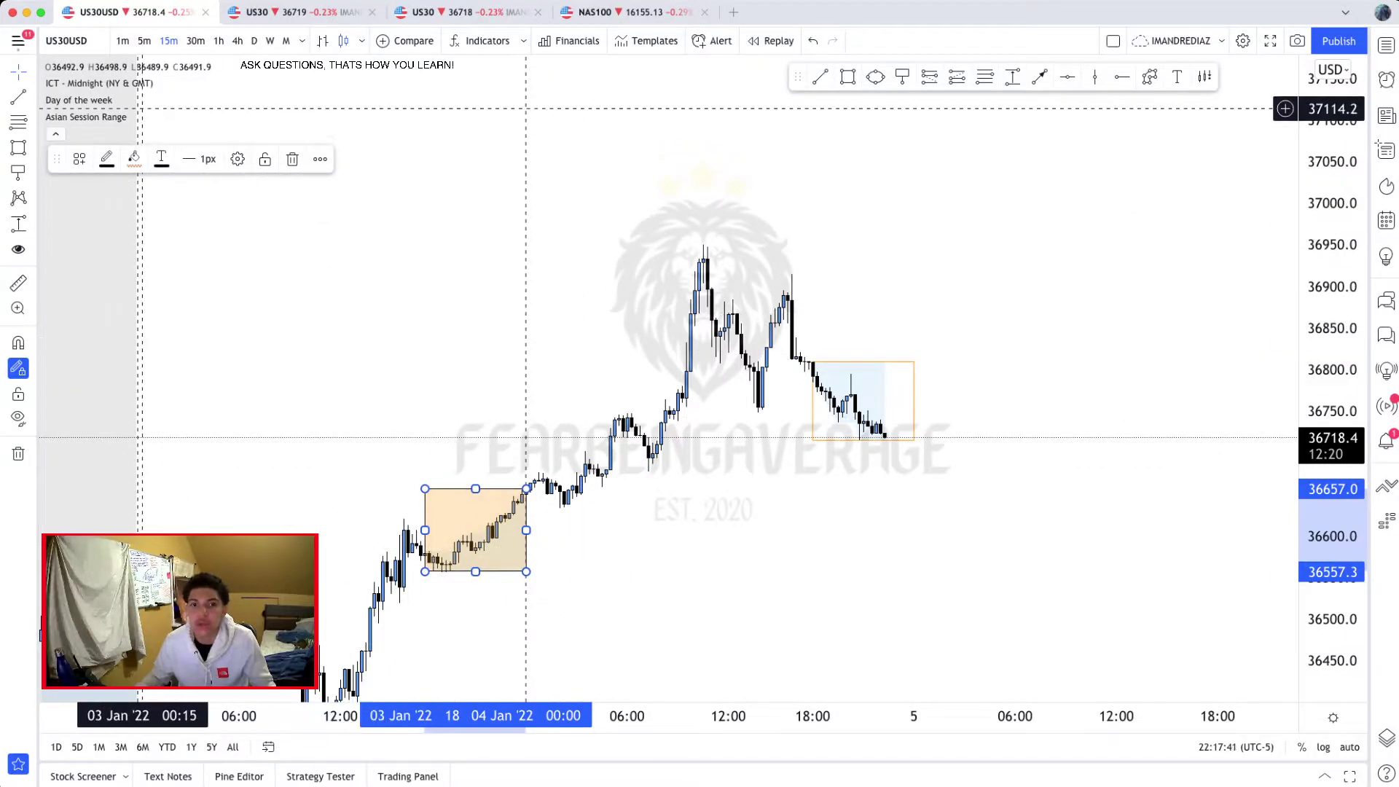
left_click_drag(733, 328, 630, 327)
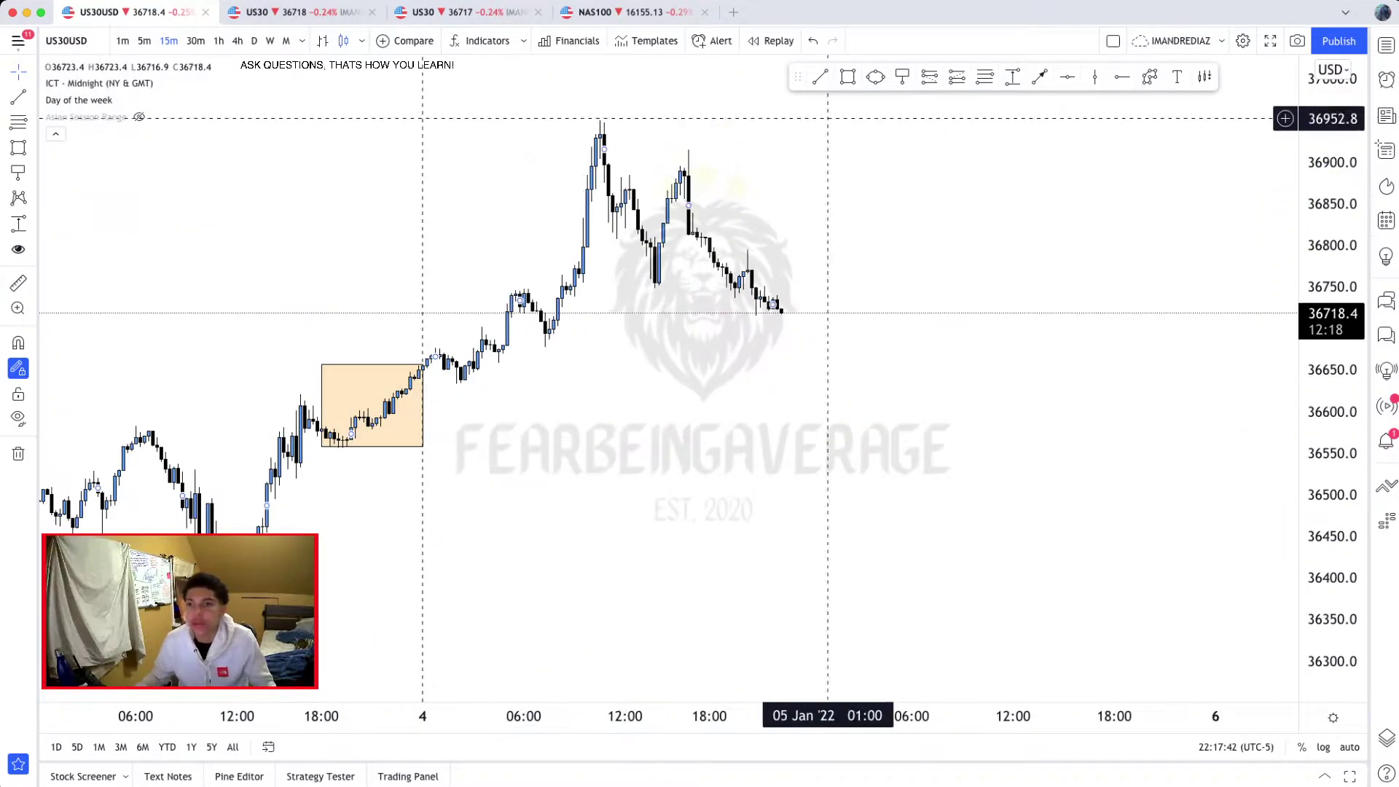
Step: Draw a Fib Retracement from the rectangle's upper-left corner to its lower-right corner to mark its 50% level
left_click(984, 76)
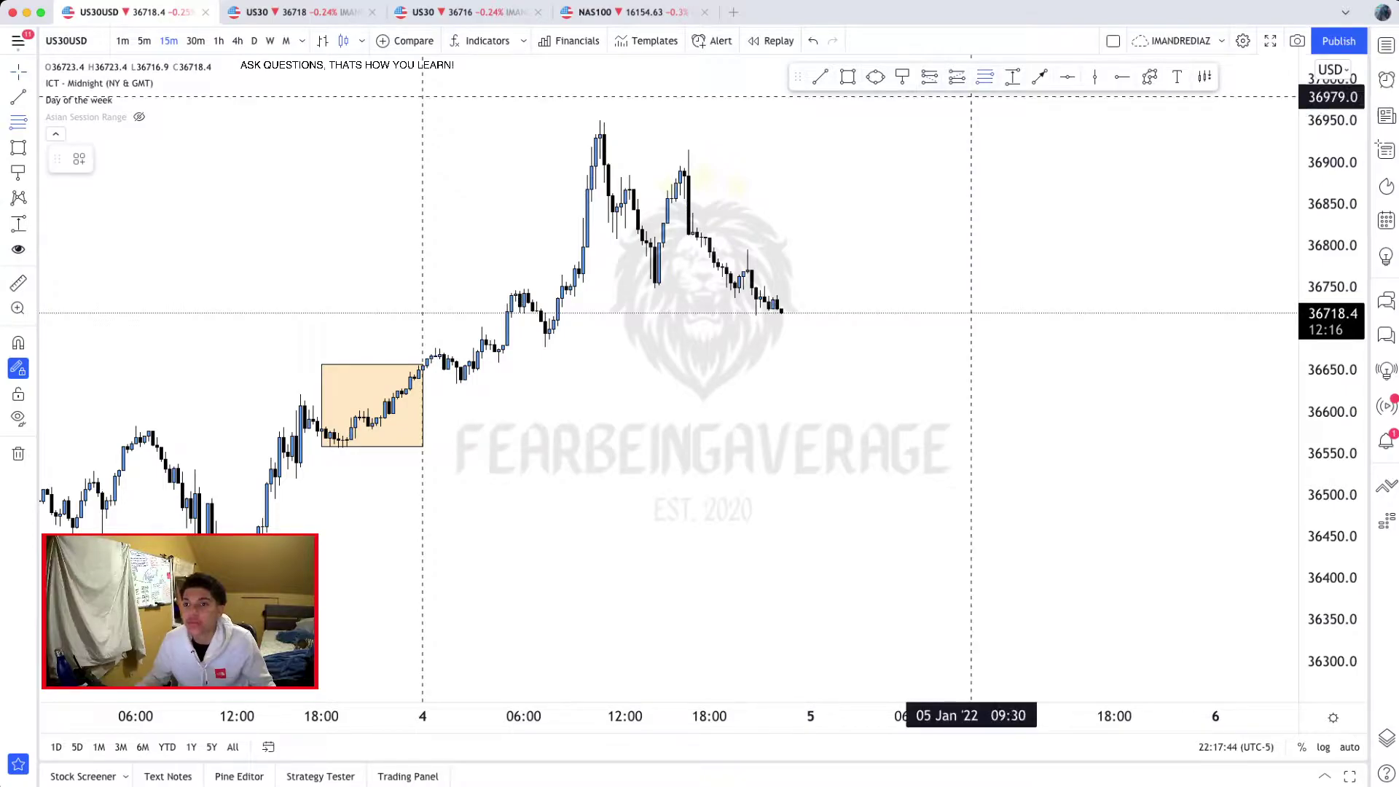
left_click(322, 363)
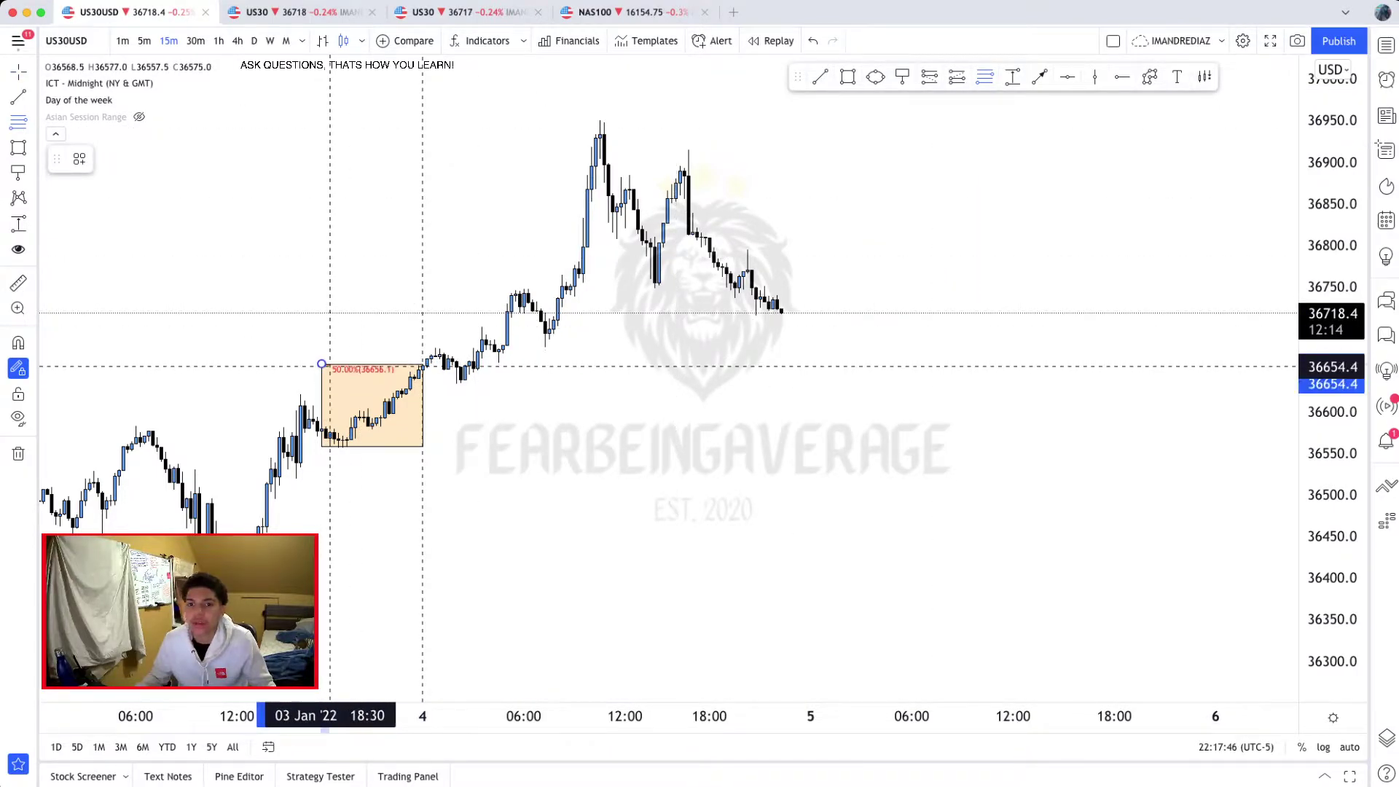
left_click(422, 444)
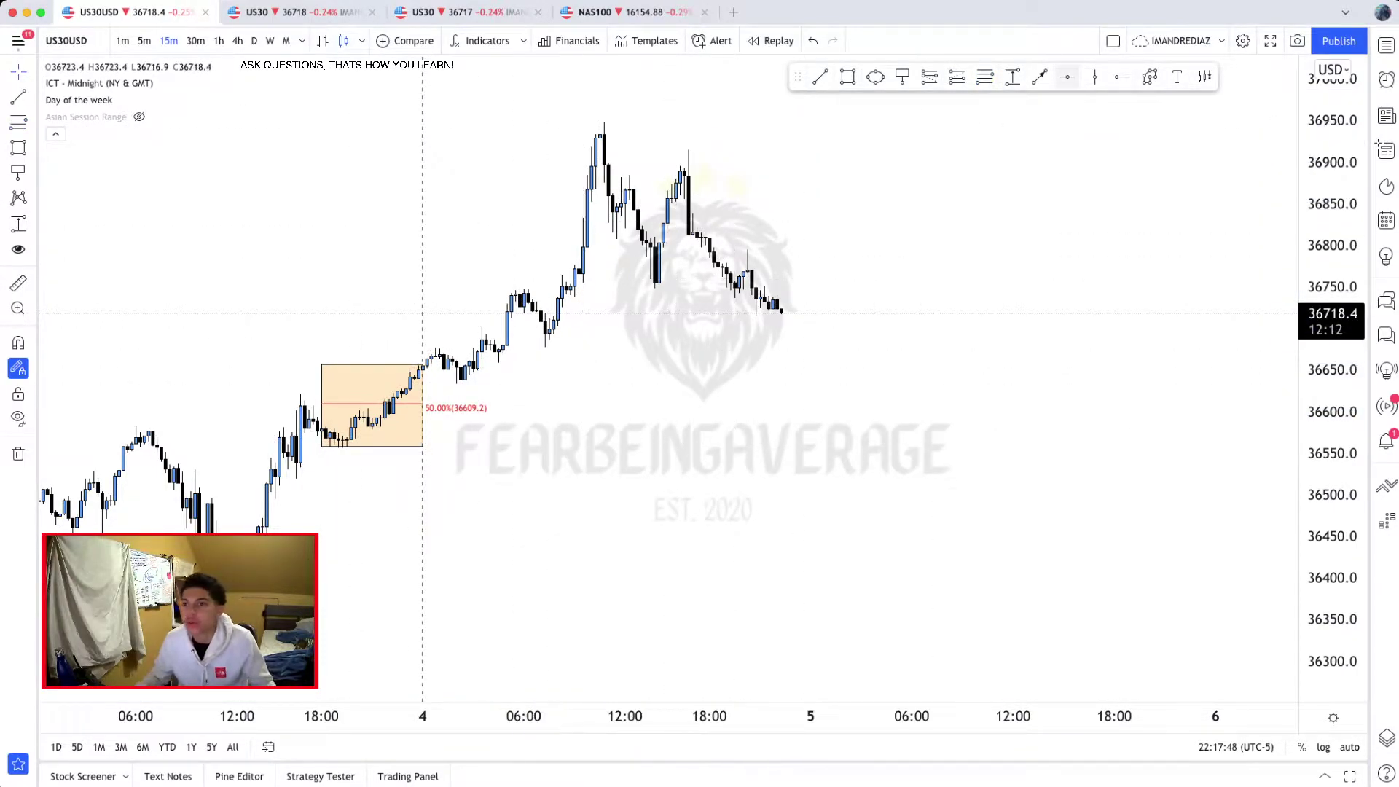
Step: Place a dashed horizontal ray at 36650.2 starting at the 4 Jan 00:00 midnight open
left_click_drag(1035, 126, 1249, 290)
left_click_drag(1157, 269, 1041, 212)
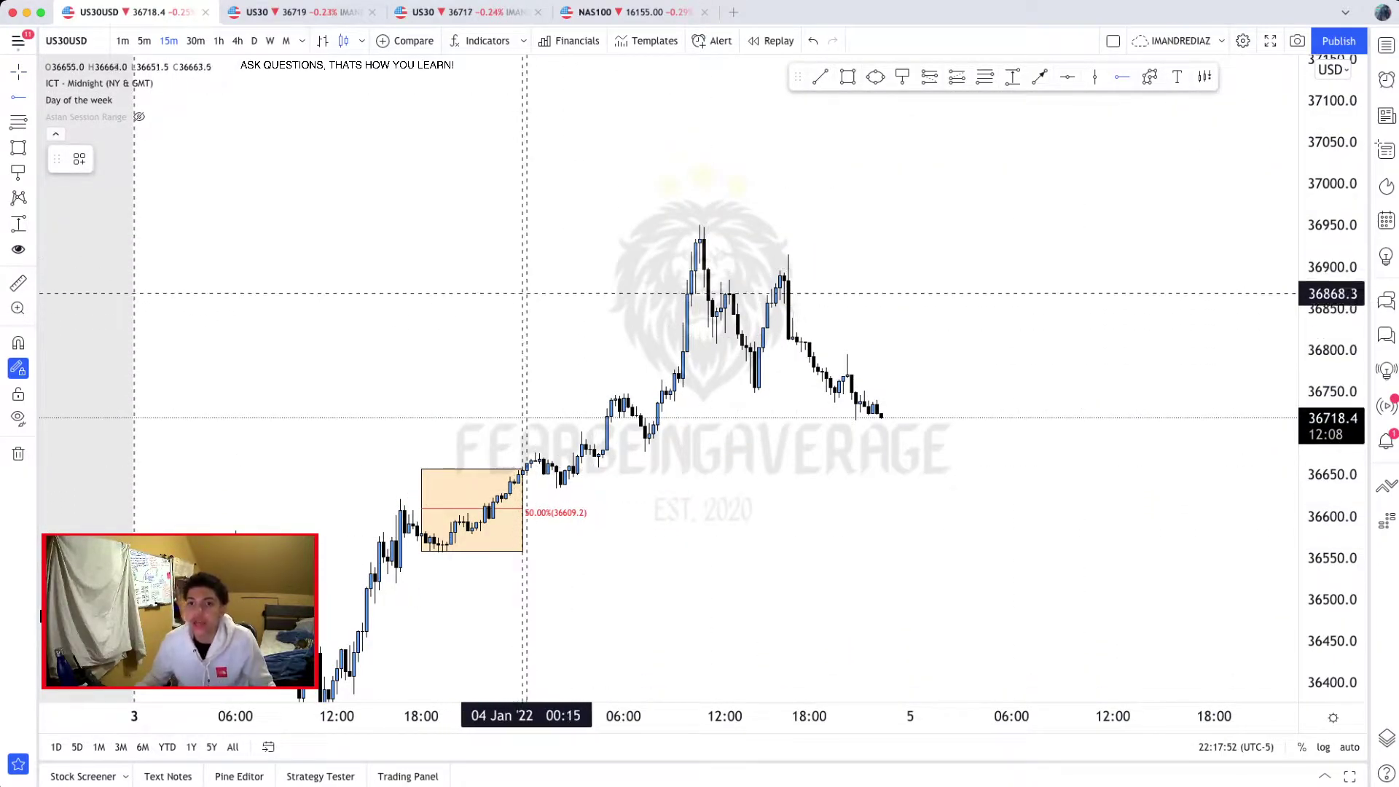
scroll(541, 306, "left", 5)
scroll(541, 306, "down", 3)
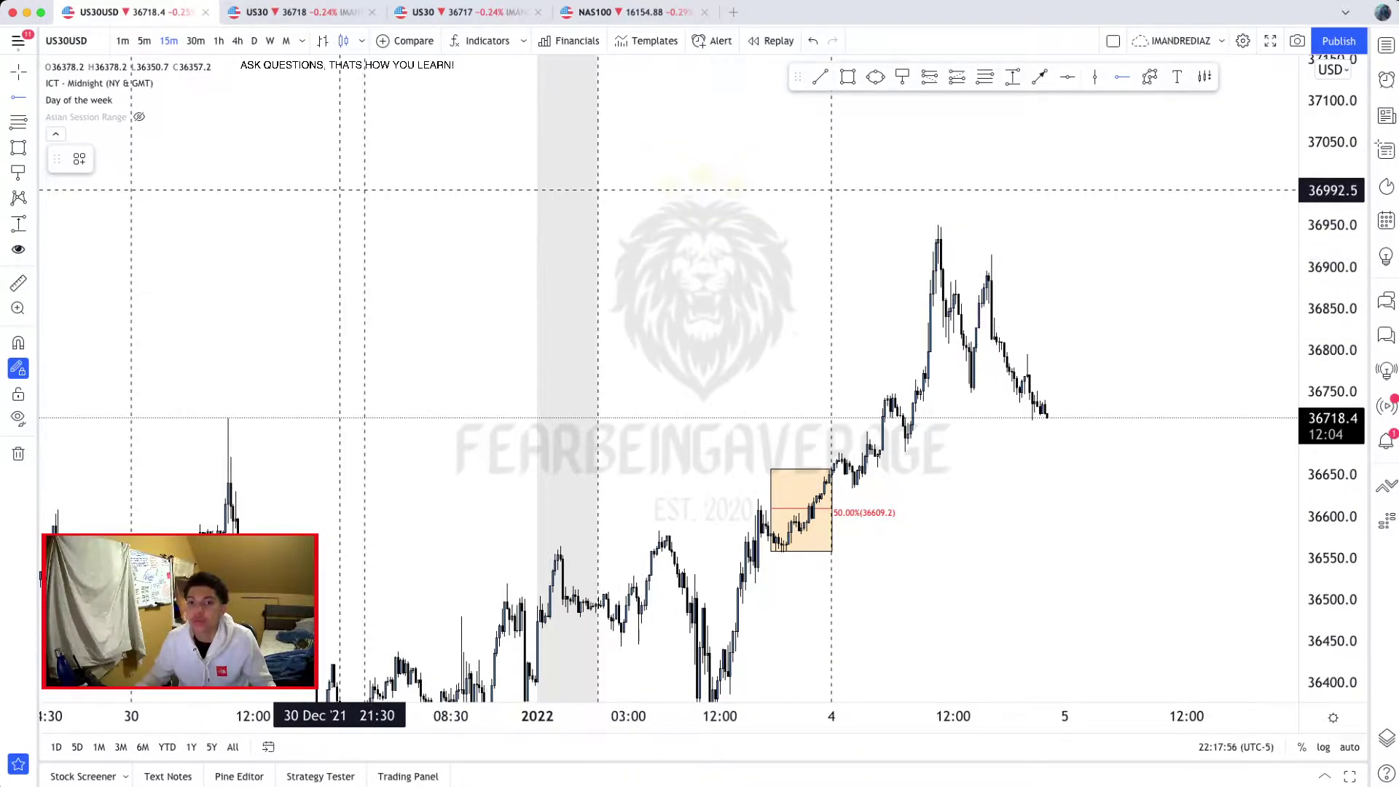
scroll(469, 275, "down", 2)
scroll(884, 352, "up", 5)
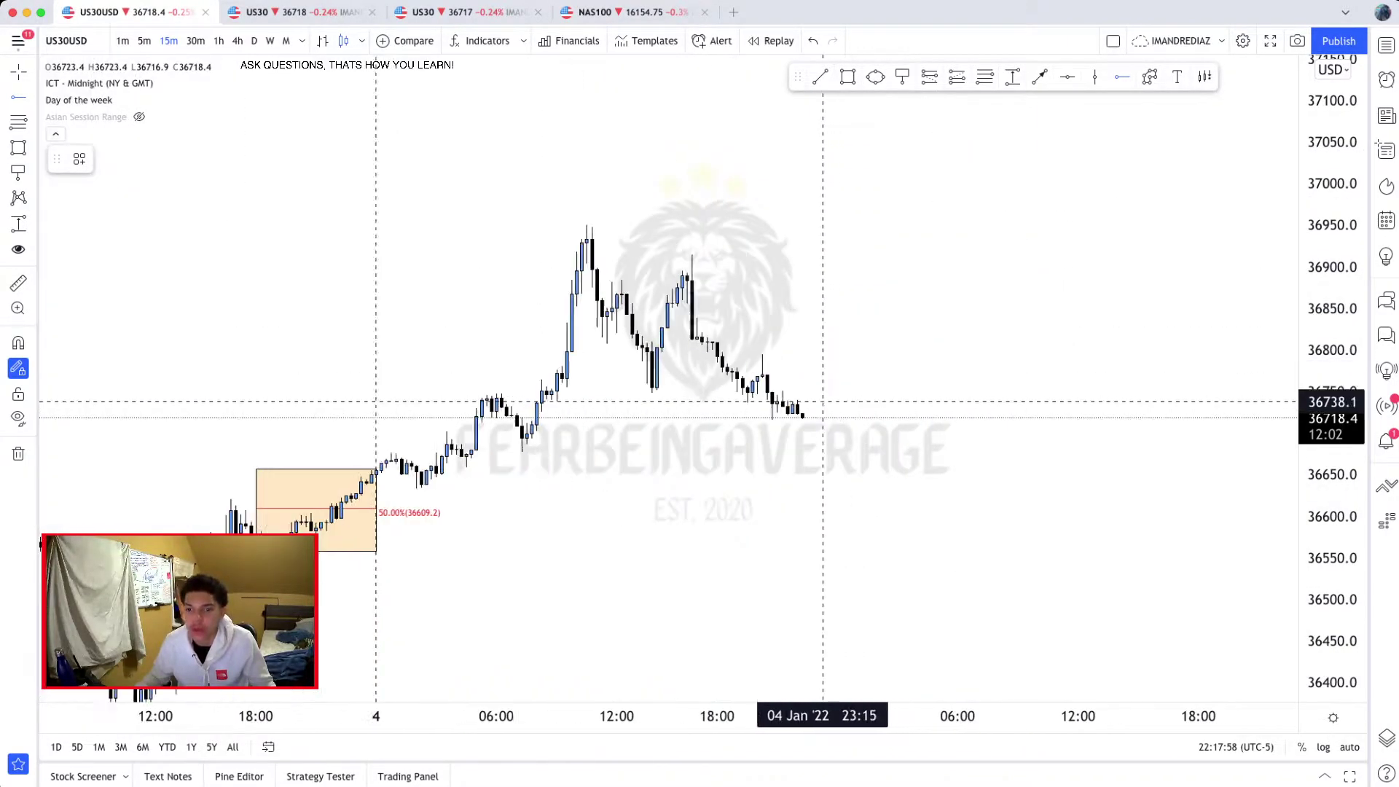
scroll(822, 401, "up", 1)
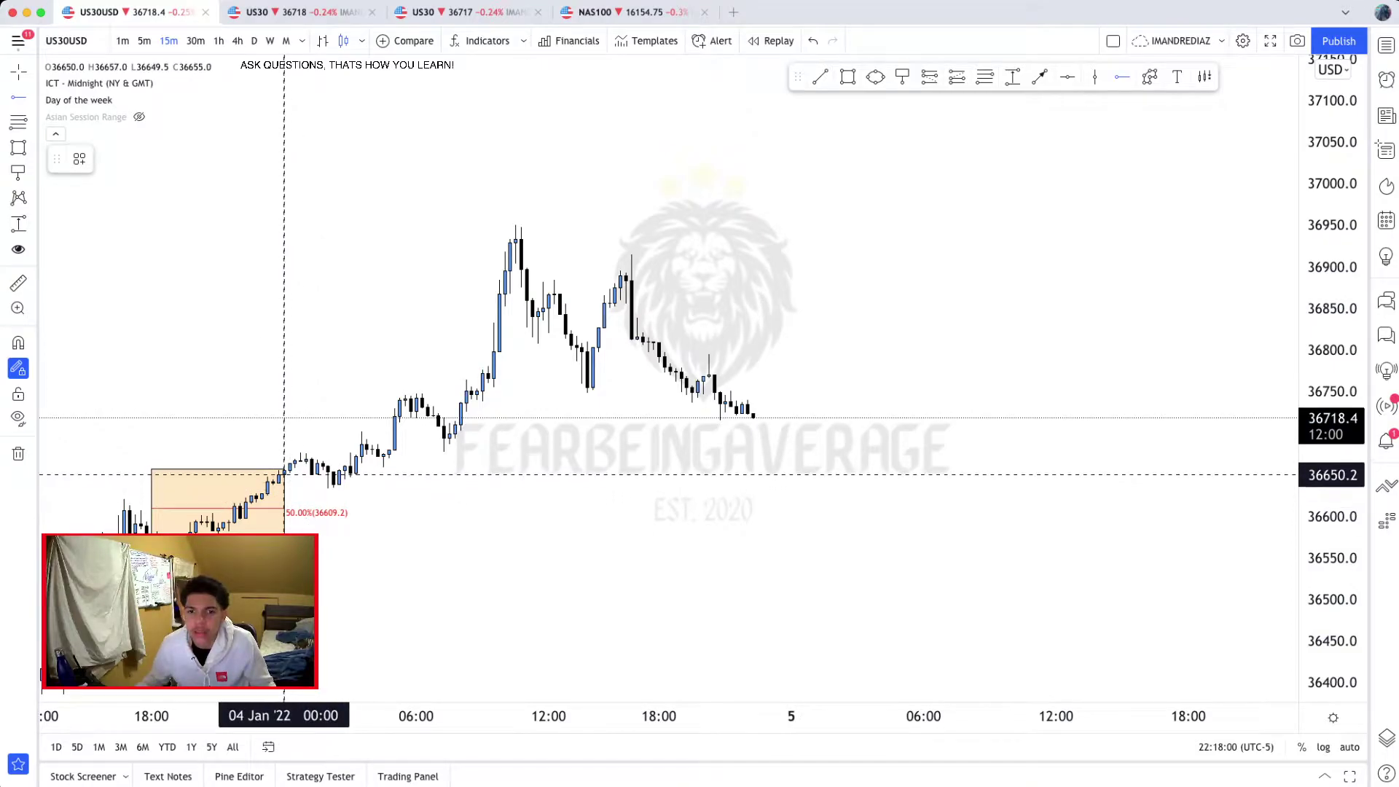
left_click_drag(291, 470, 353, 455)
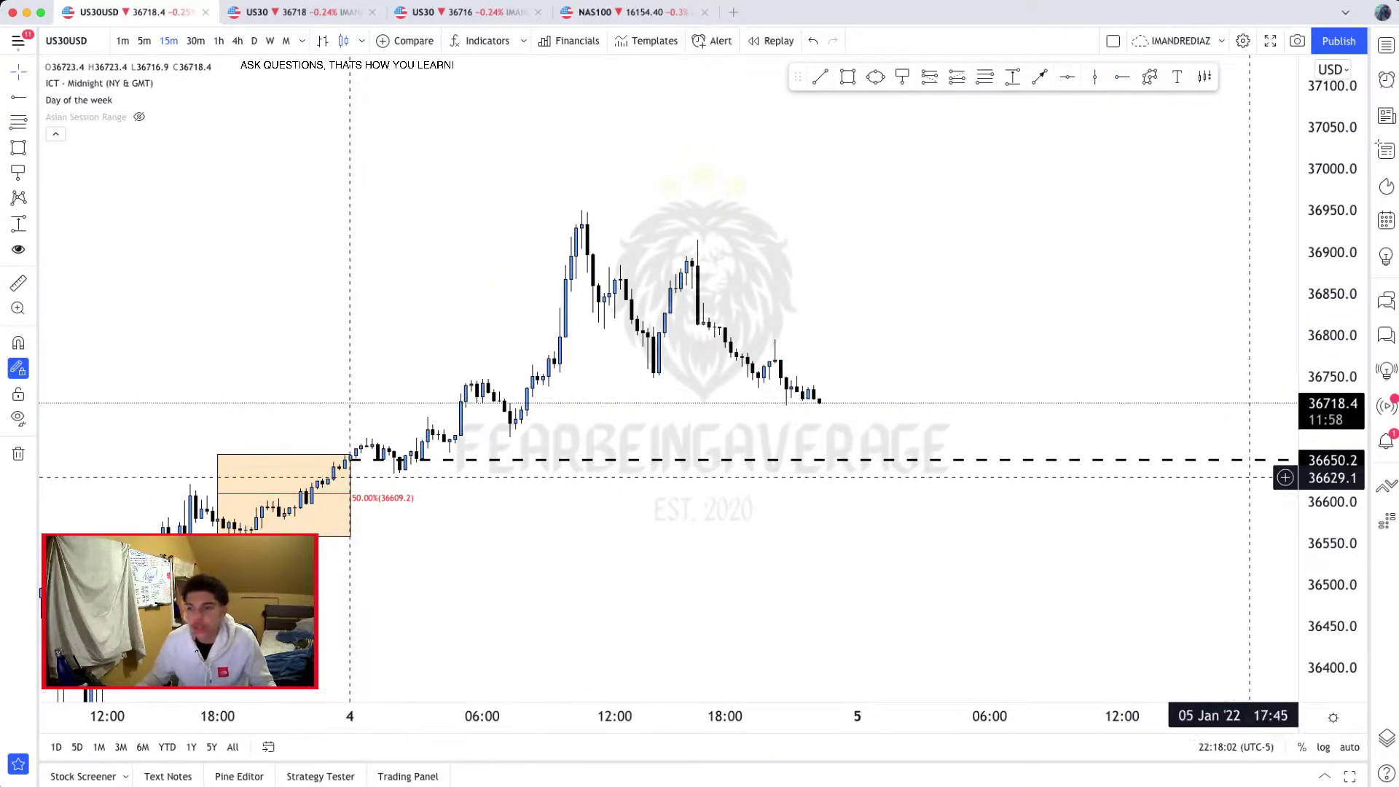
Step: Examine how the 4 Jan price action behaves around the midnight-open ray and the Asian range rectangle
scroll(969, 539, "up", 5)
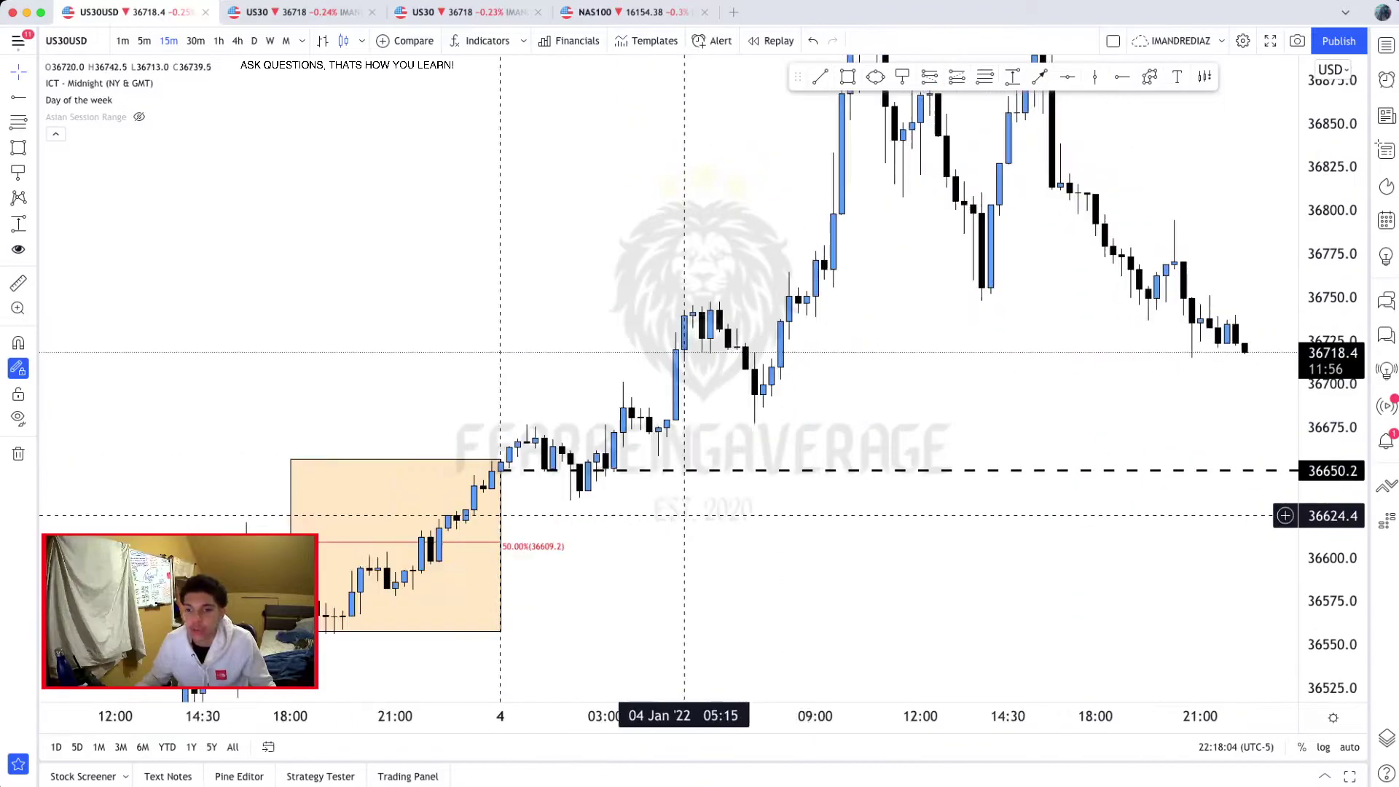
left_click_drag(684, 515, 593, 510)
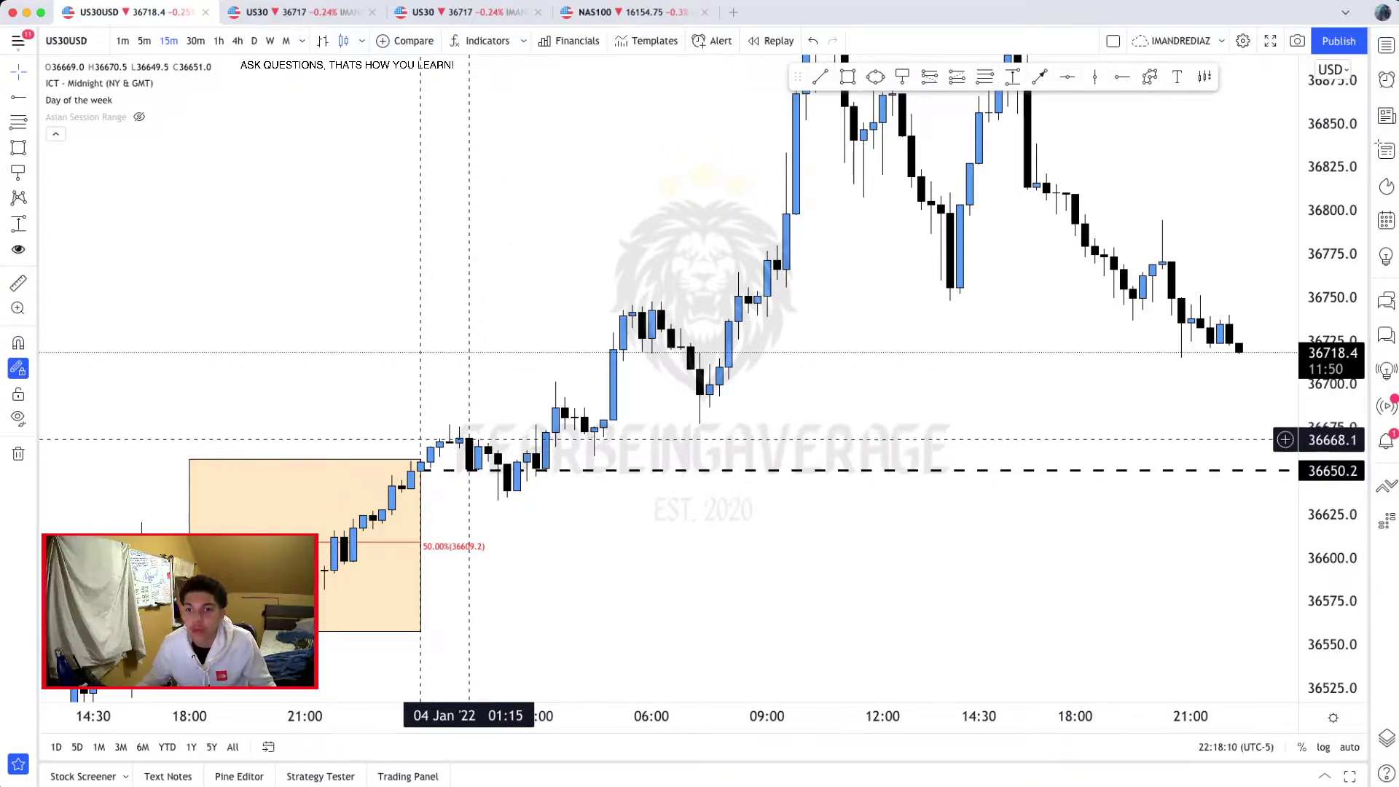
left_click_drag(459, 435, 364, 422)
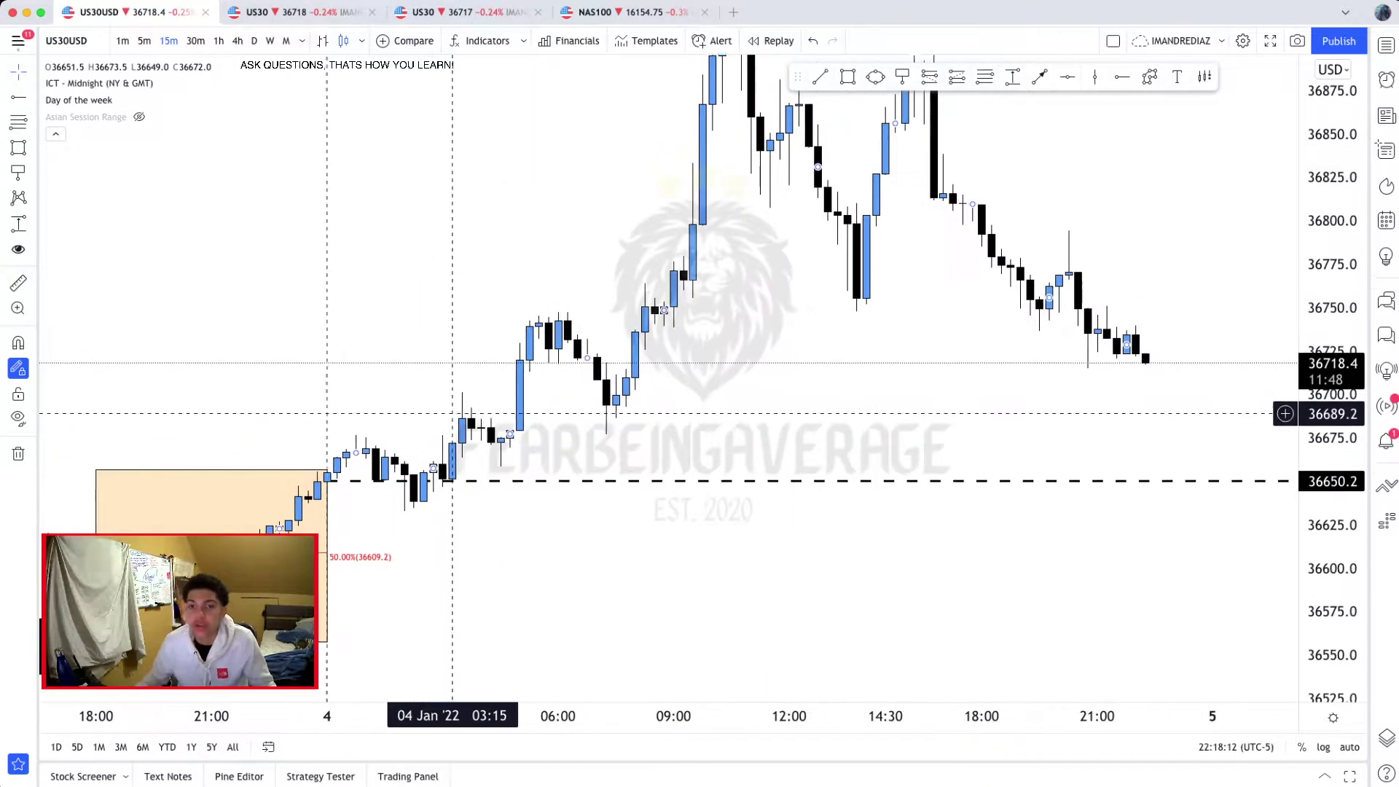
scroll(582, 325, "down", 2)
right_click(586, 284)
left_click(627, 293)
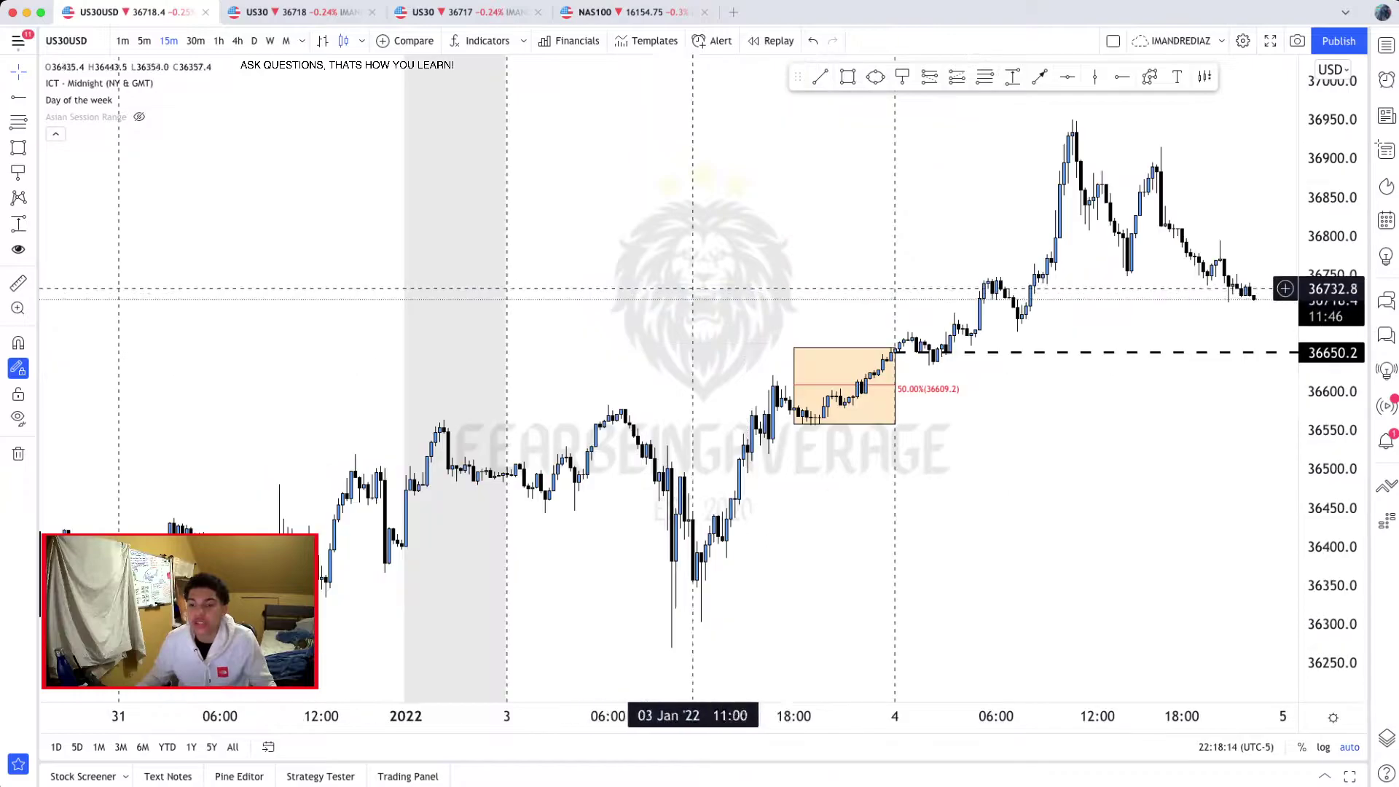
left_click_drag(957, 288, 444, 274)
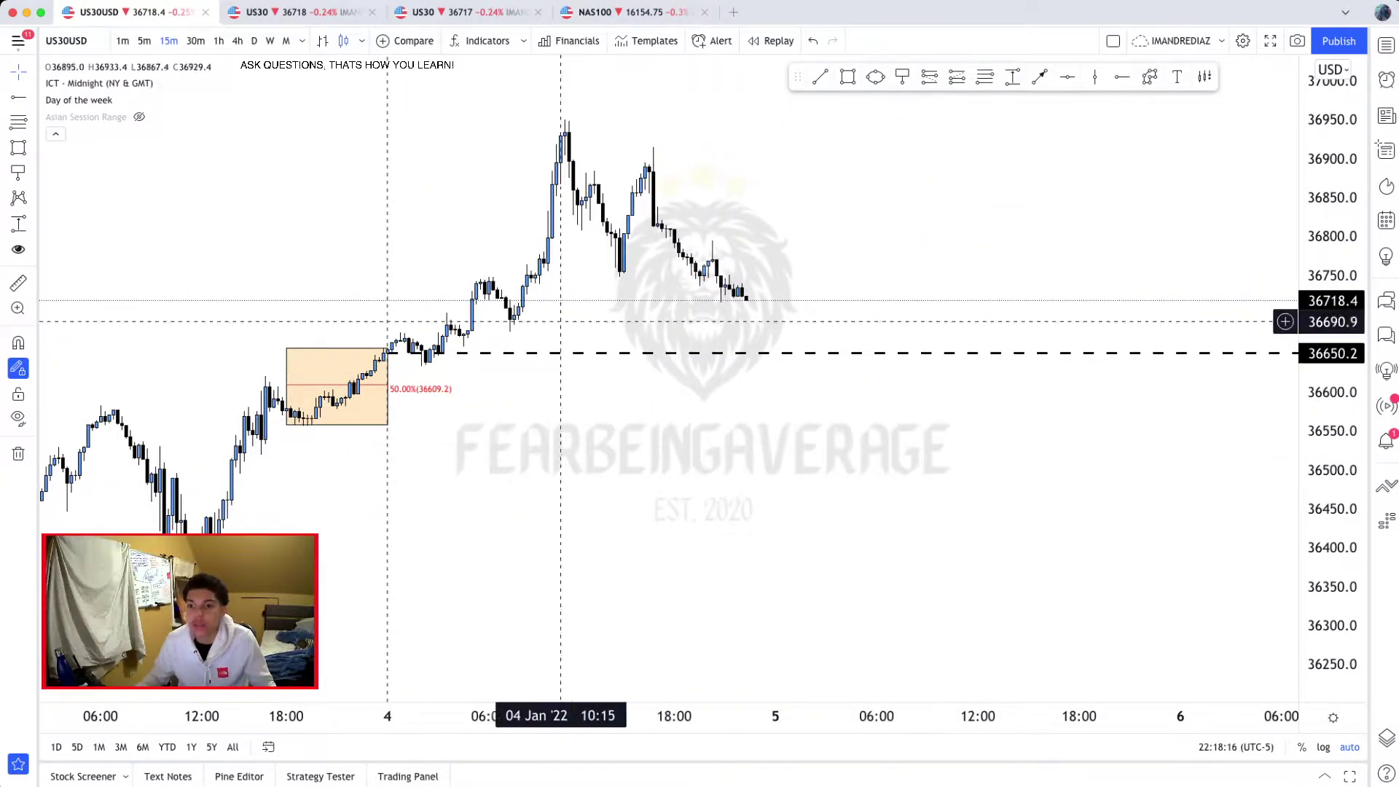
left_click_drag(898, 250, 1026, 250)
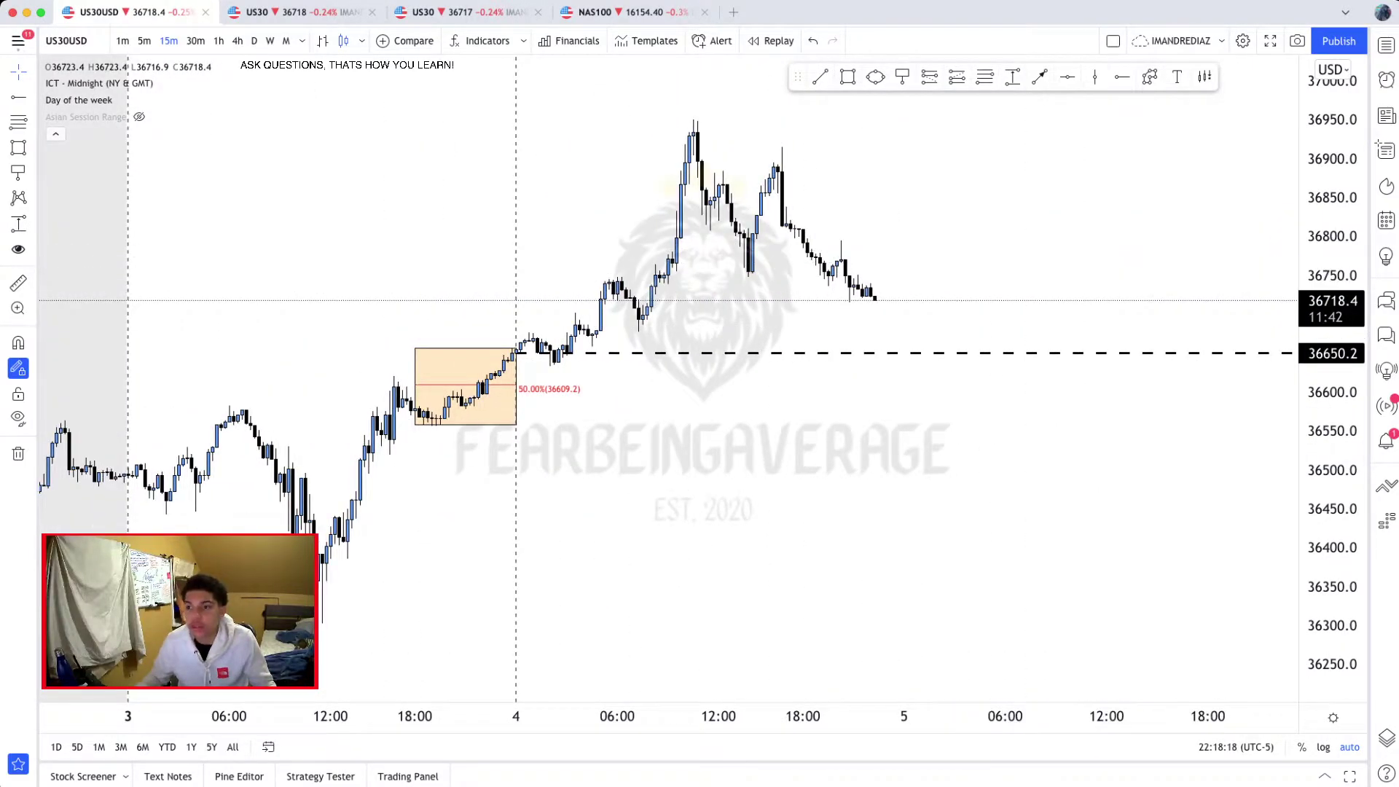
scroll(1149, 416, "up", 2)
scroll(1092, 418, "up", 2)
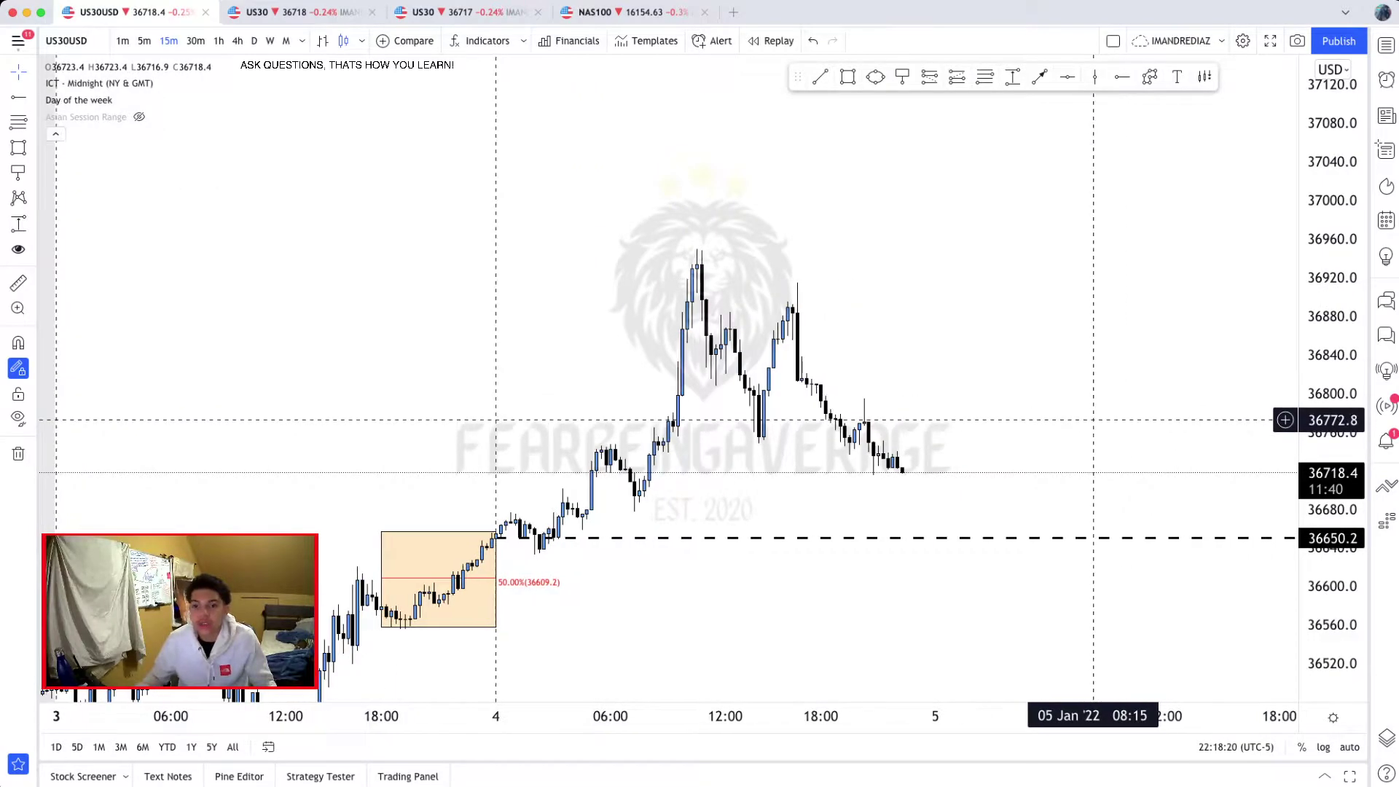
left_click_drag(1332, 430, 1332, 329)
left_click_drag(1160, 394, 1141, 260)
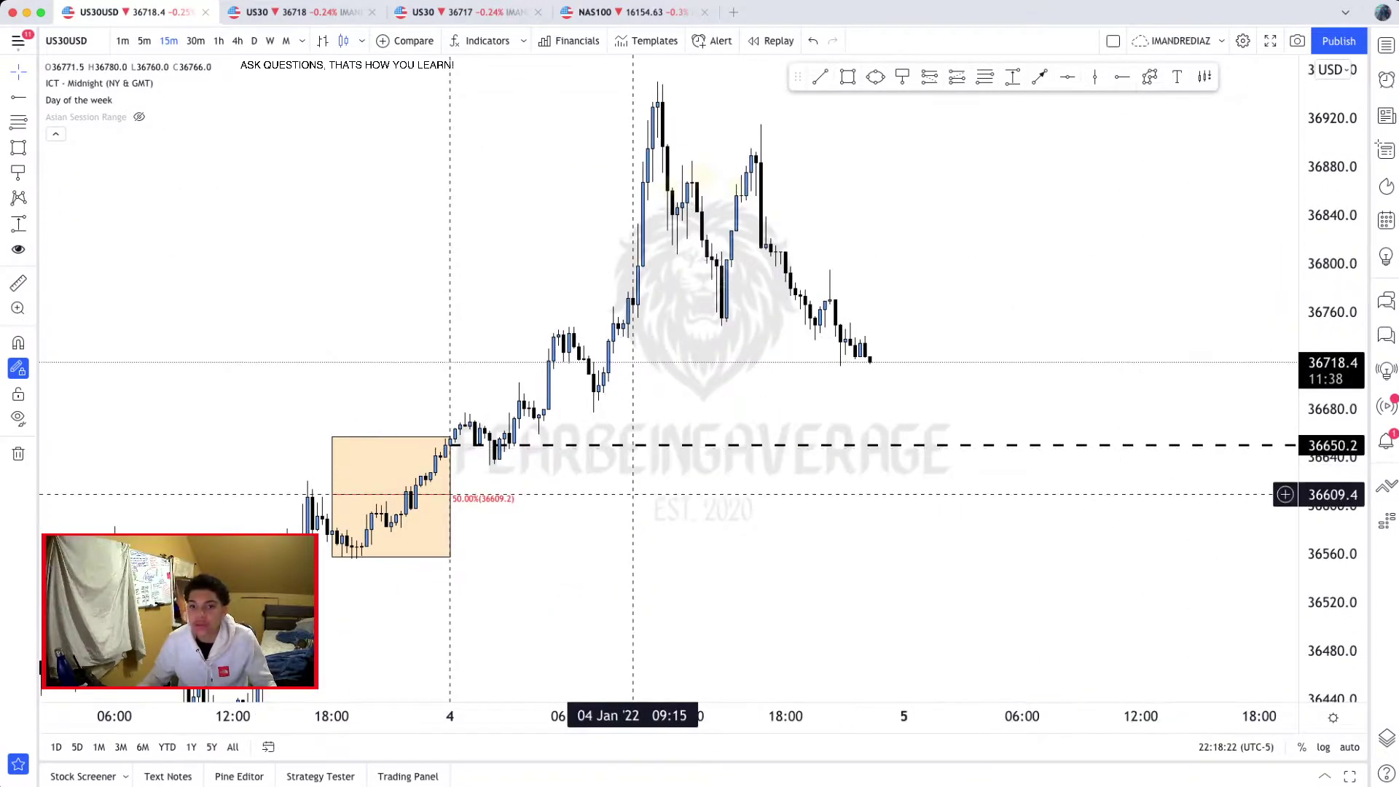
scroll(777, 545, "up", 3)
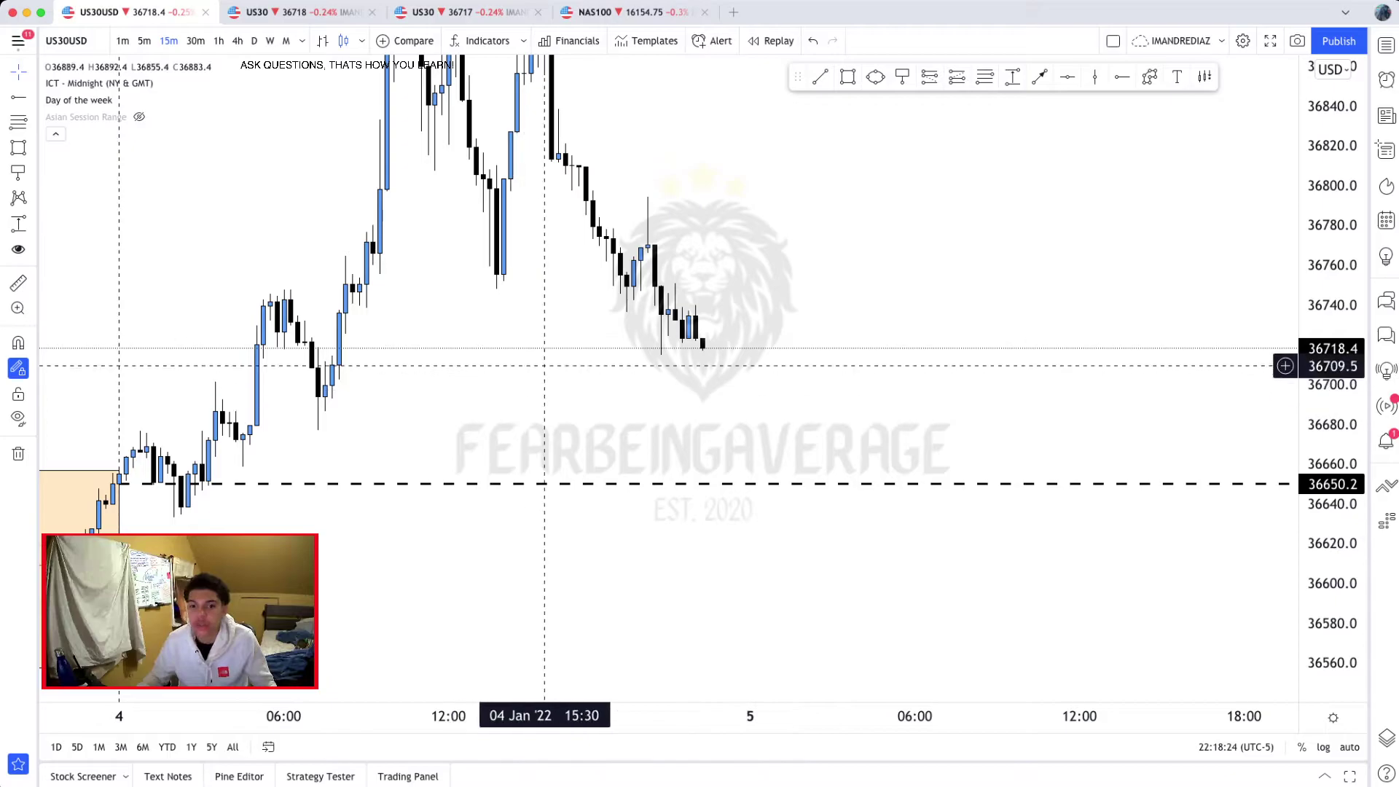
left_click_drag(532, 369, 942, 345)
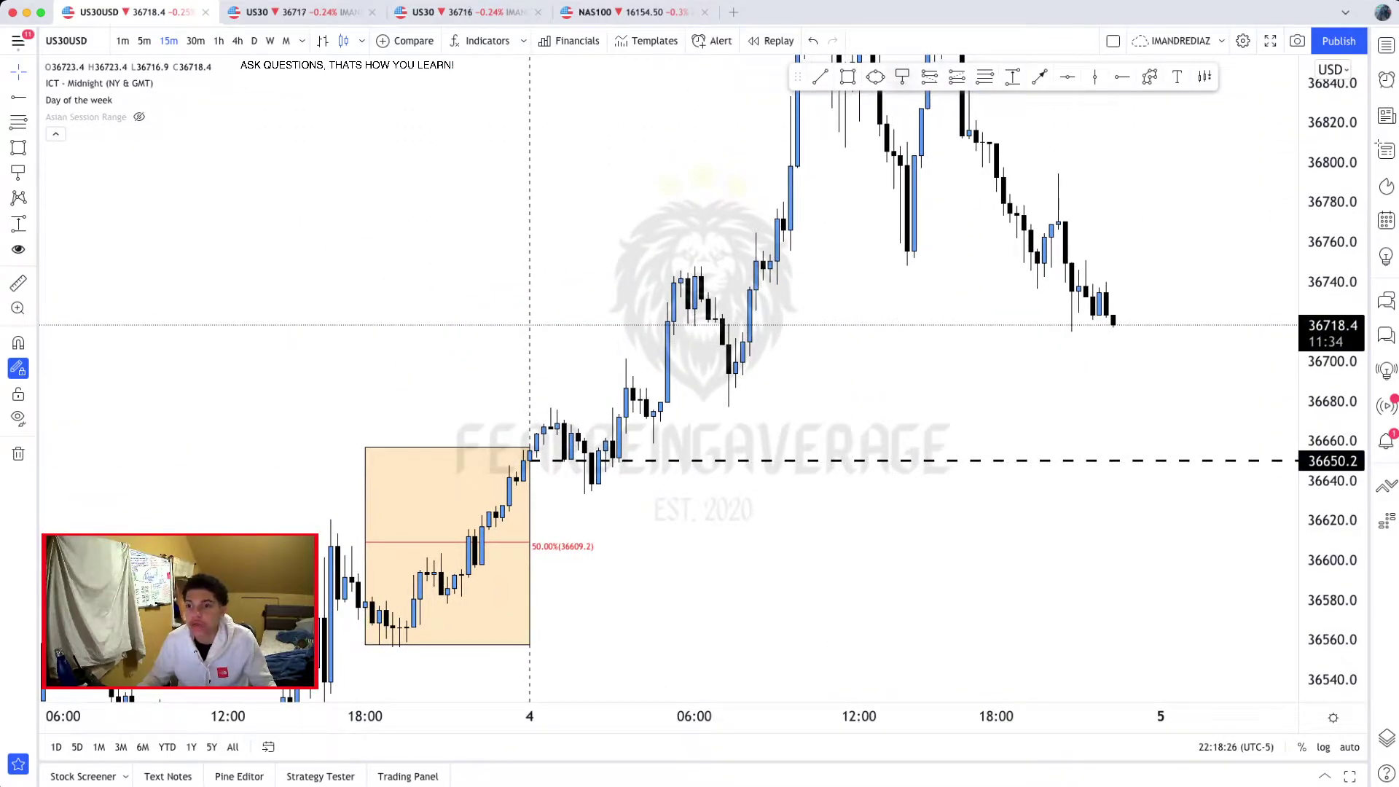
Step: Draw an arrow just below the midnight-open ray, pointing up at the early-morning low of 4 Jan
left_click(1040, 76)
left_click(646, 519)
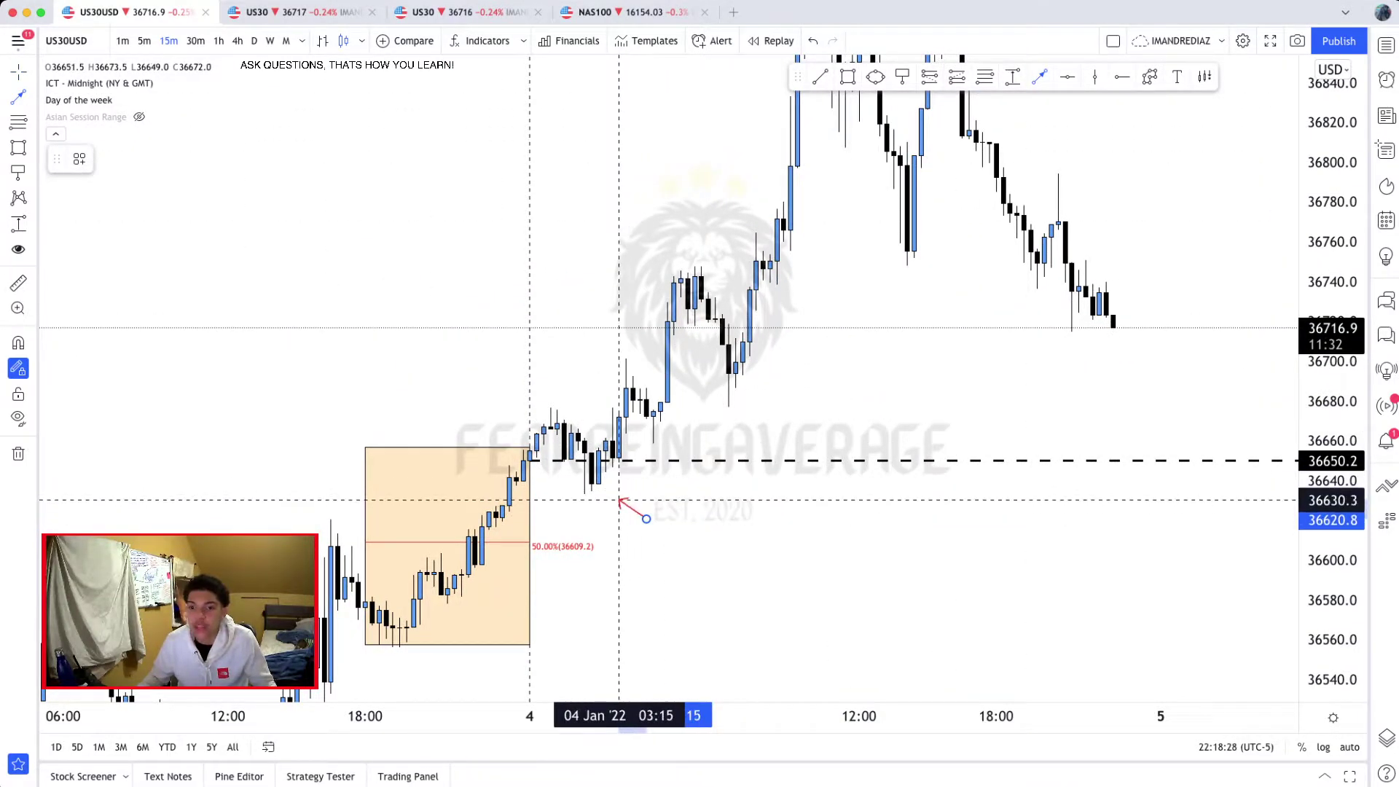
left_click(619, 501)
left_click(722, 501)
left_click_drag(742, 420, 706, 425)
scroll(714, 429, "down", 1)
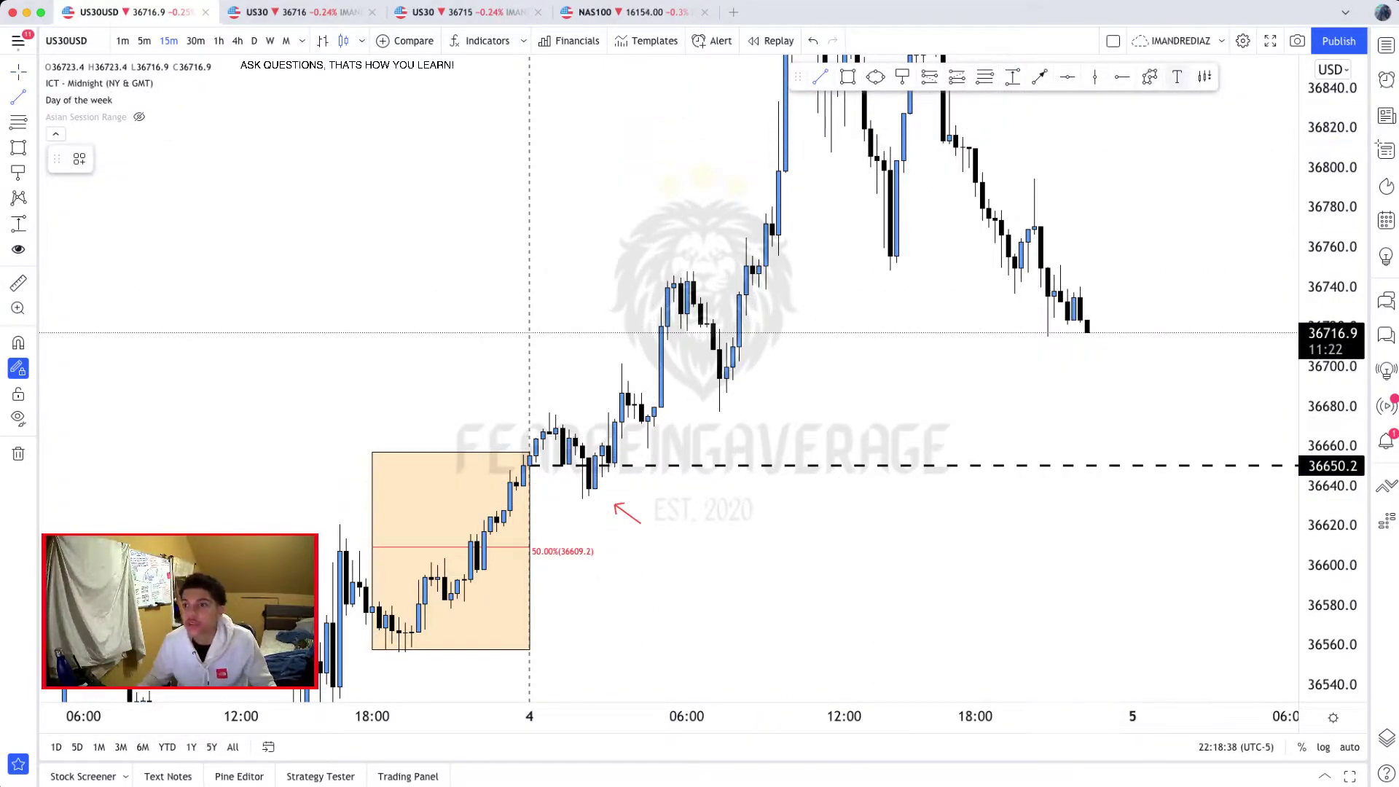
Step: Add the text label "LOTD 215am + Traded into AR High" beside the arrow's tail
left_click(1176, 76)
left_click(647, 527)
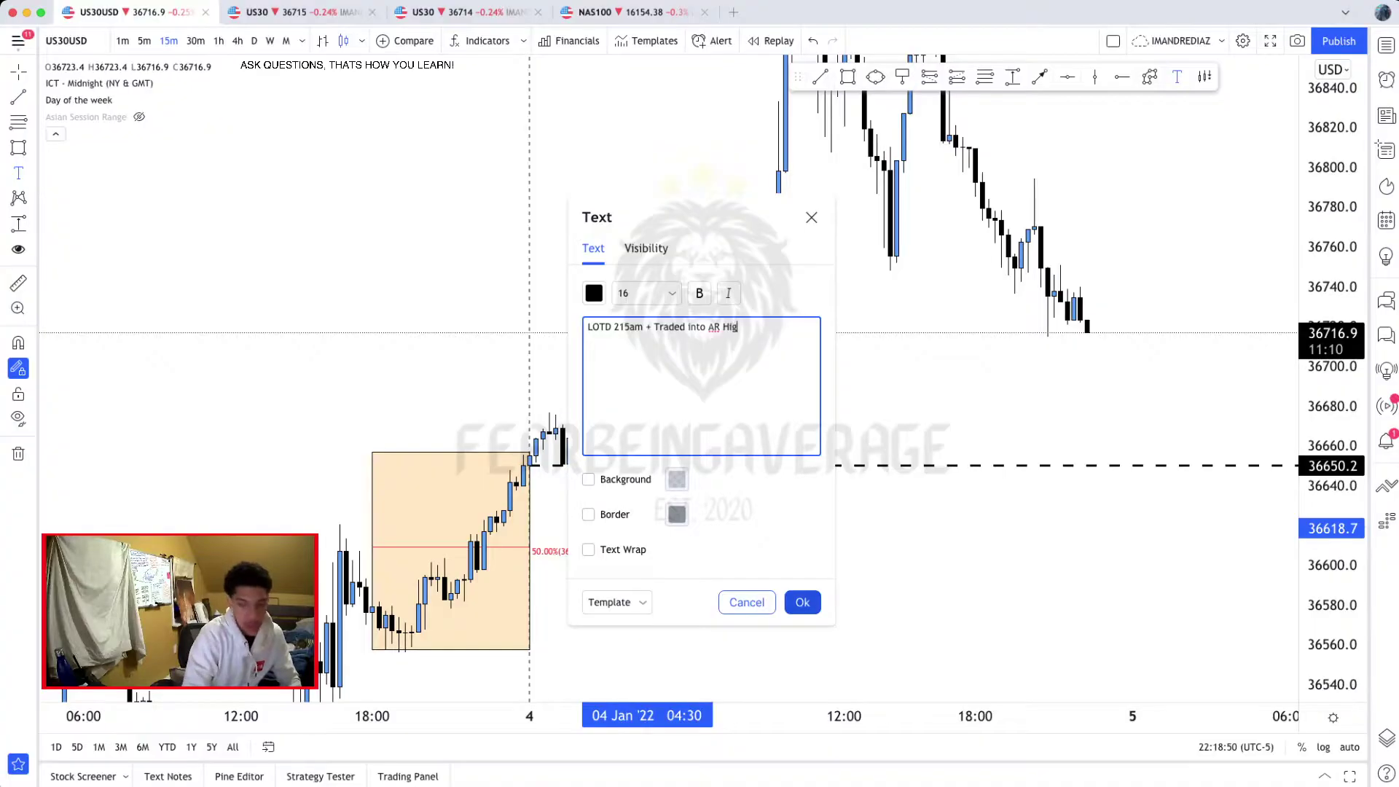
left_click(802, 601)
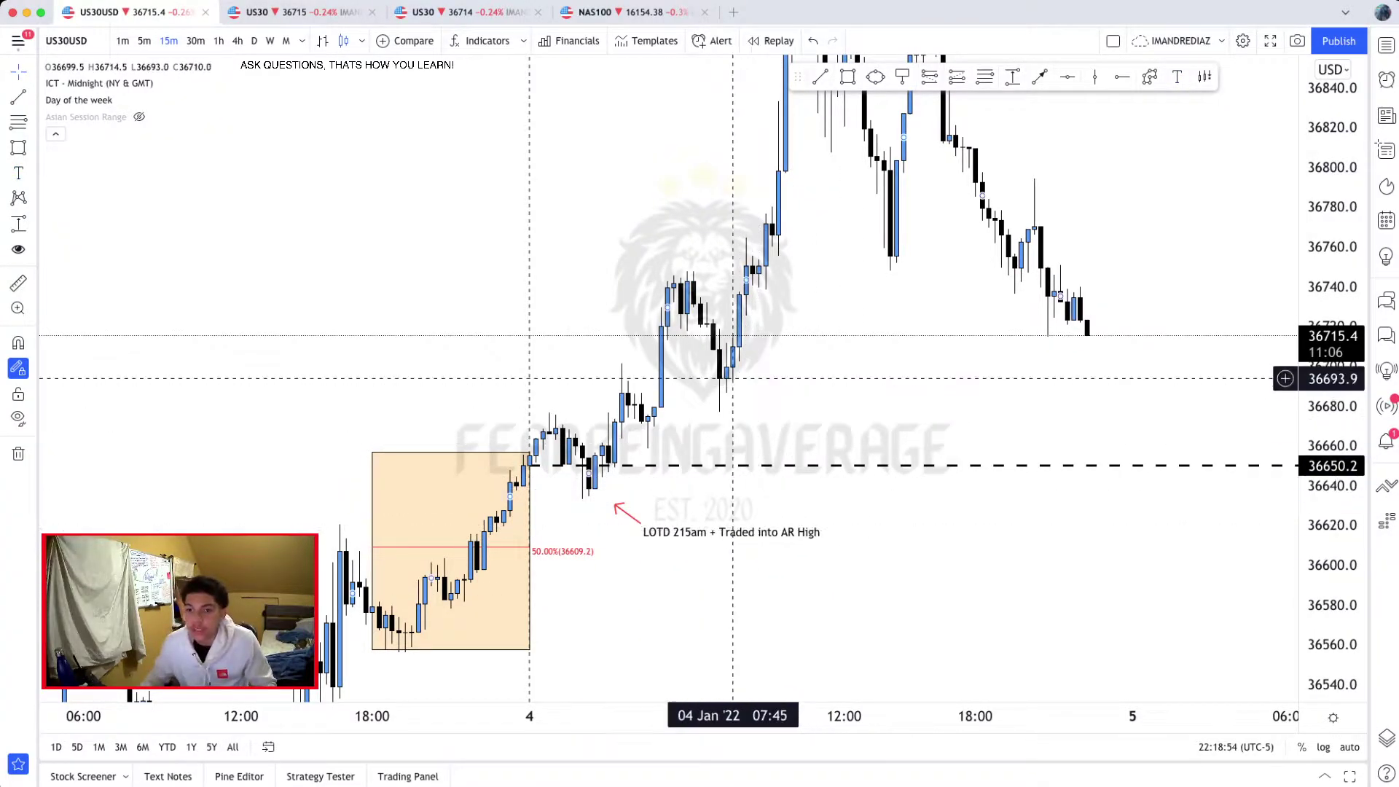
left_click_drag(595, 336, 574, 262)
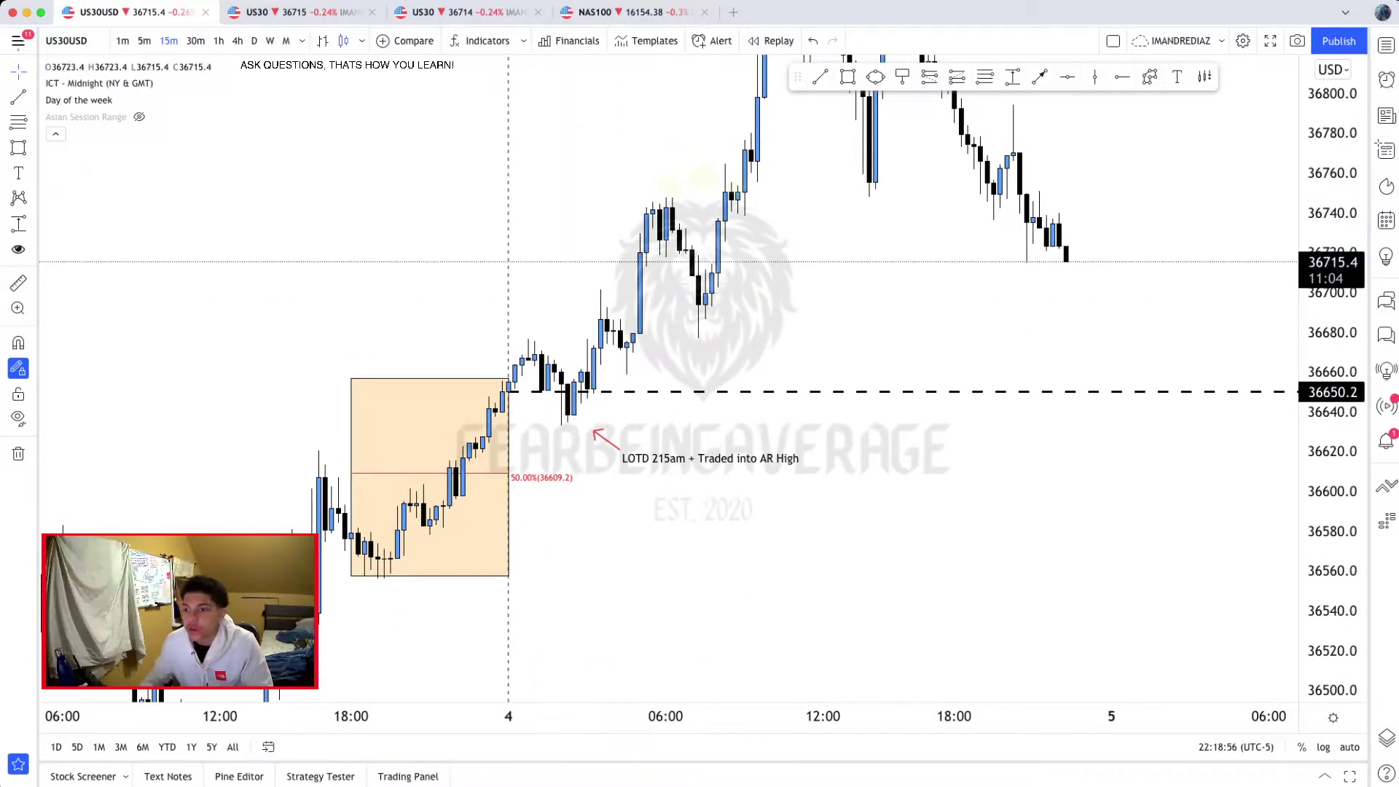
left_click_drag(1331, 473, 1331, 356)
left_click_drag(958, 289, 1014, 332)
left_click(641, 498)
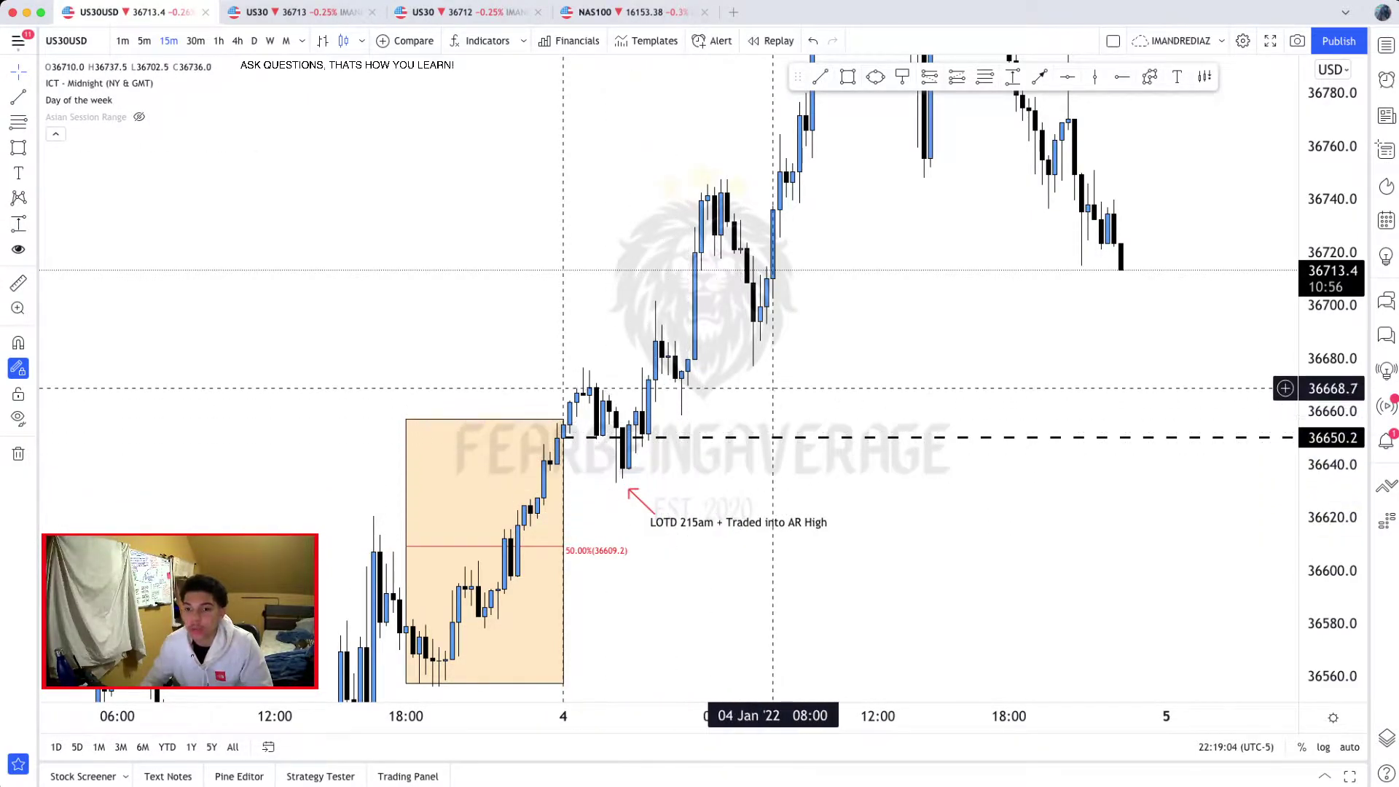
left_click_drag(656, 441, 646, 478)
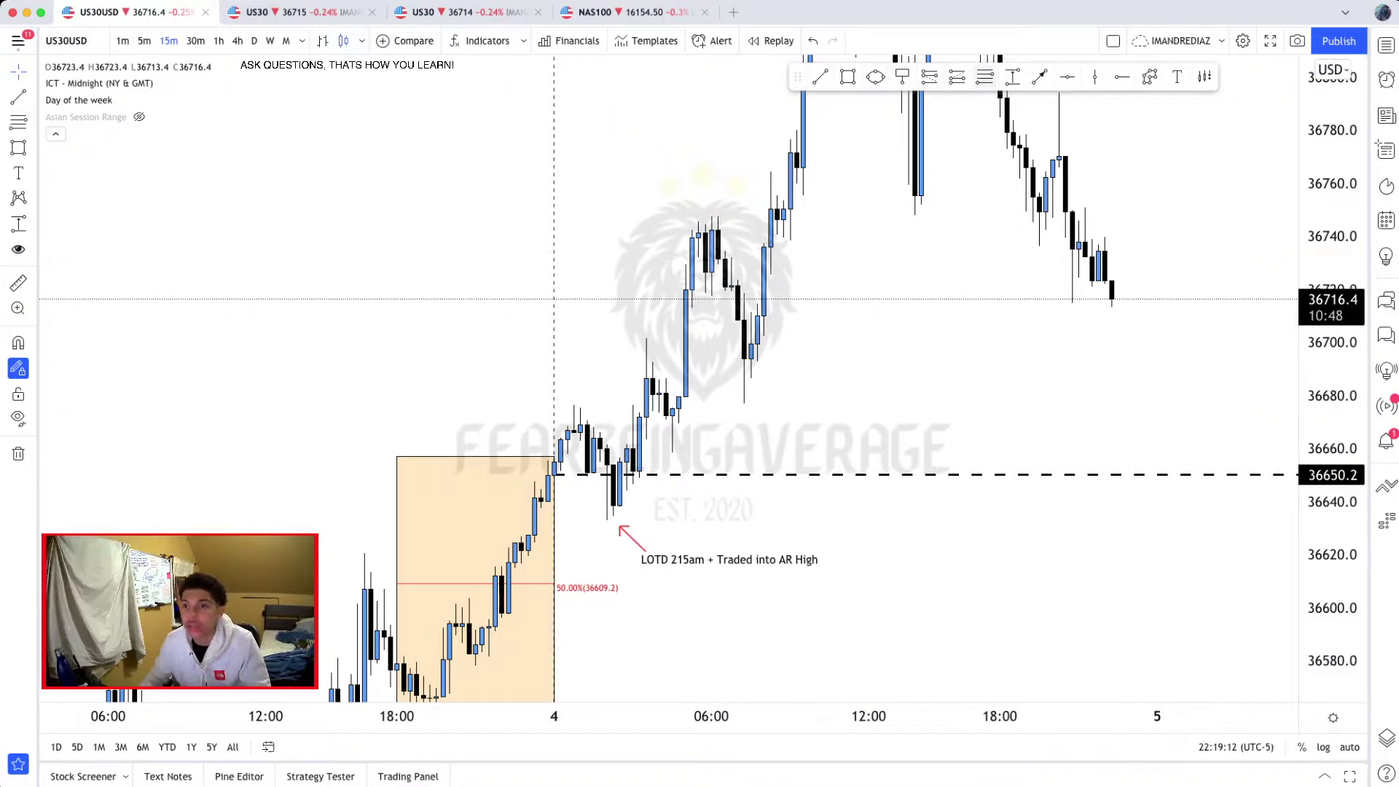
key("alt+t")
left_click(686, 420)
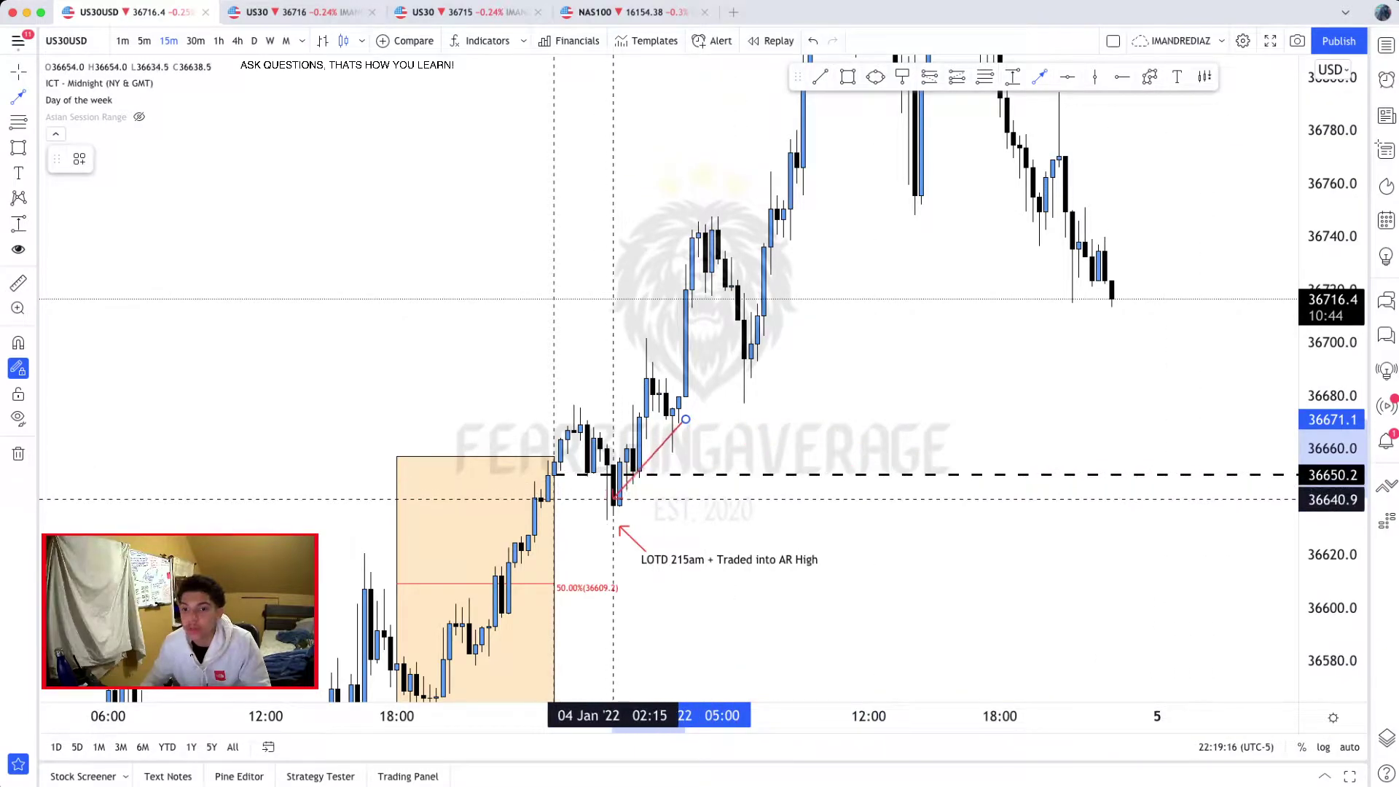
key("Escape")
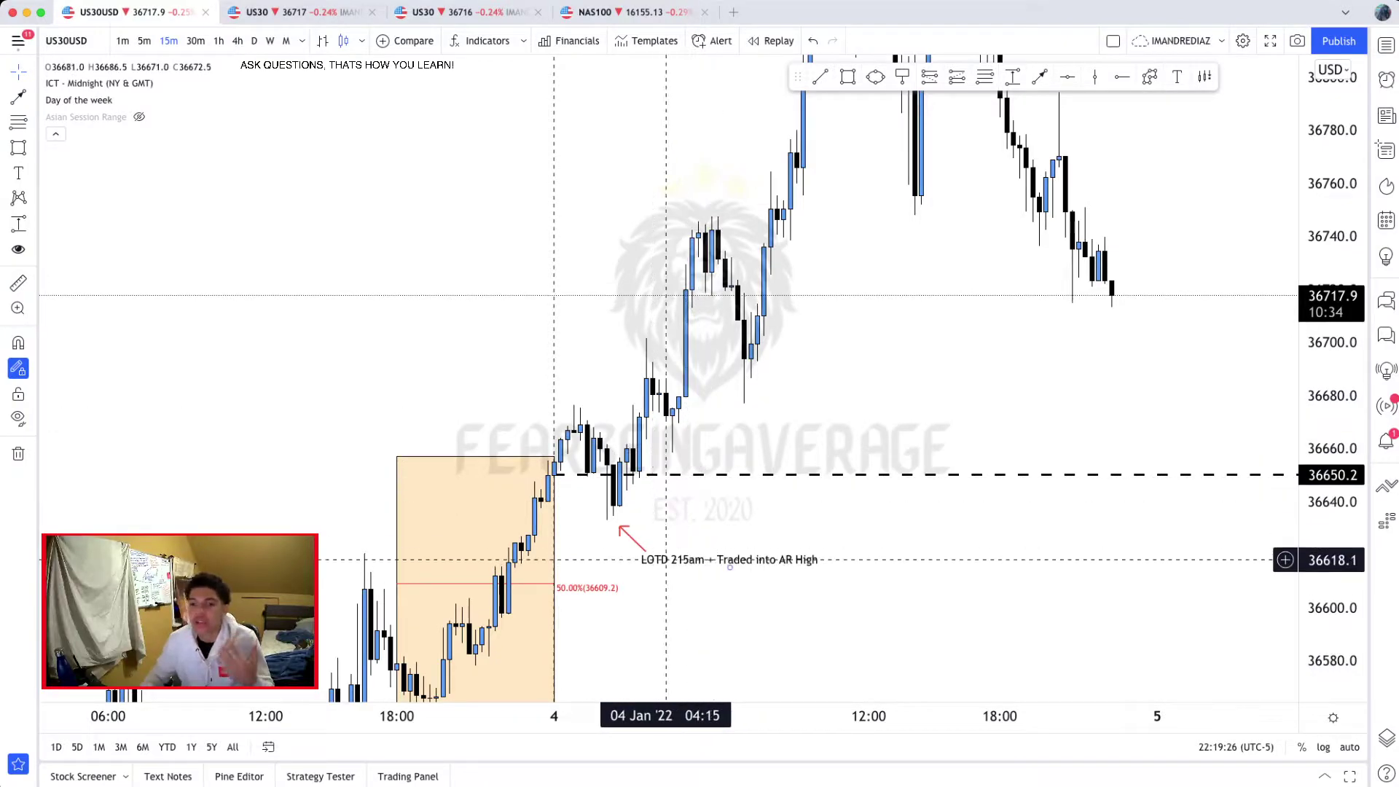
Step: Examine the 4 Jan price action around the labelled low of the day, the midnight-open ray and the Asian range
left_click_drag(757, 432, 741, 424)
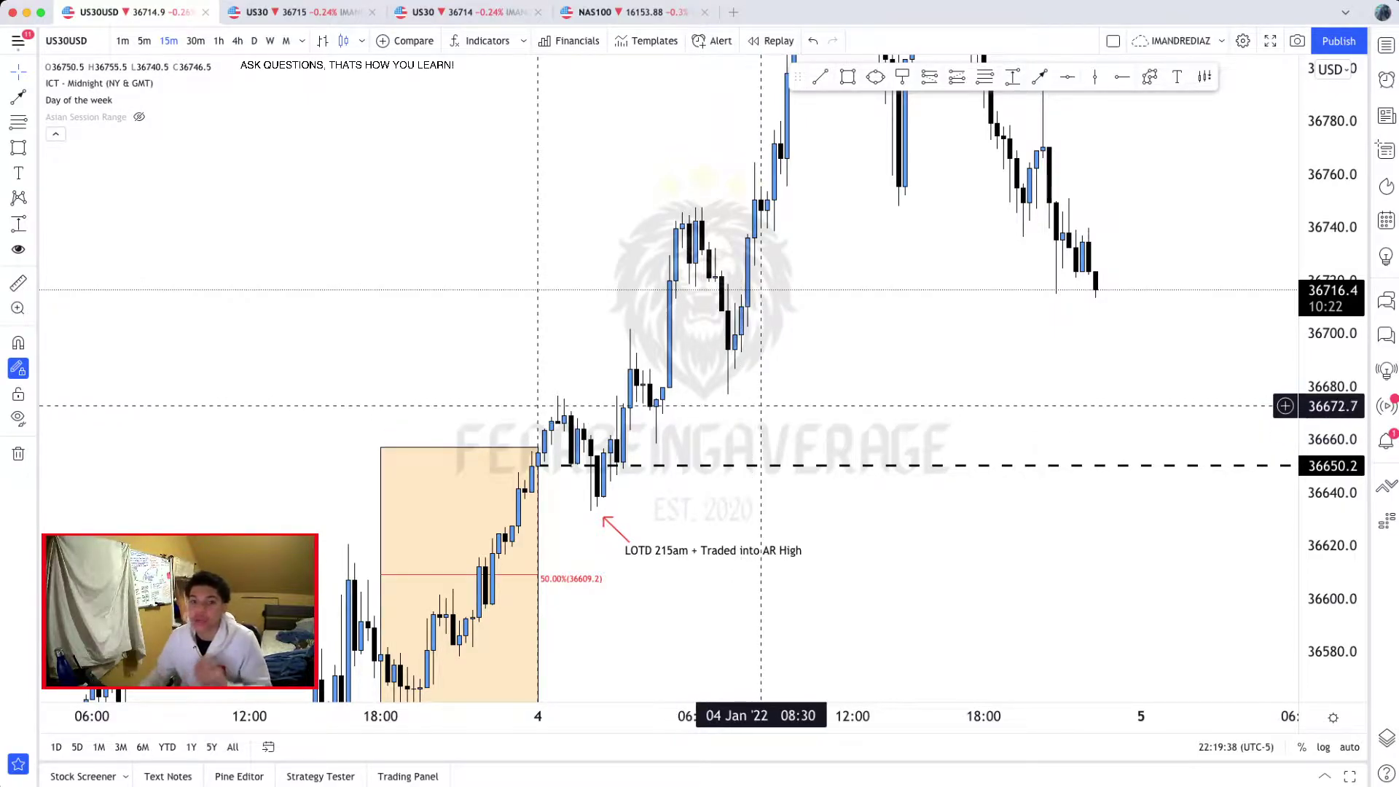
left_click_drag(758, 394, 798, 388)
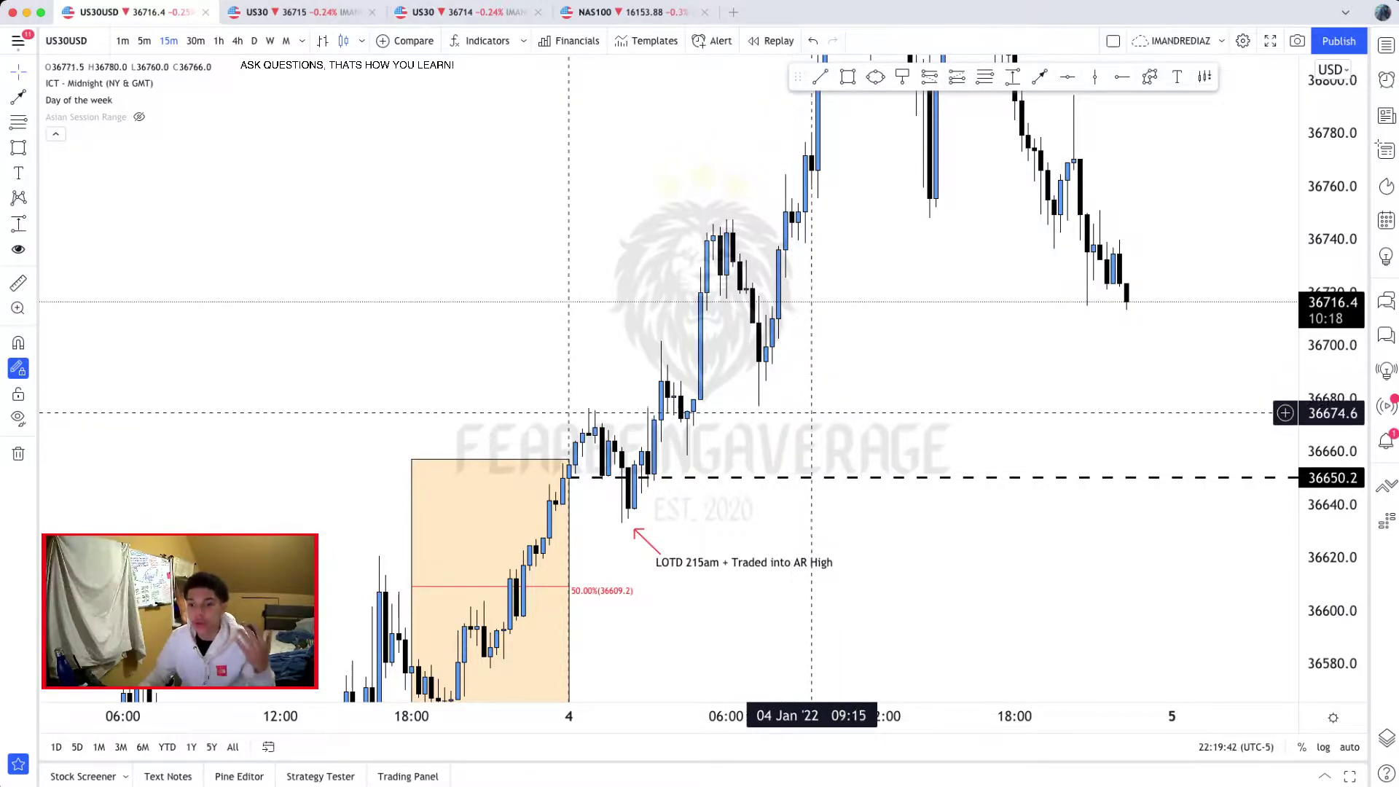
left_click_drag(818, 421, 819, 429)
left_click_drag(725, 452, 780, 403)
left_click_drag(1332, 295, 1331, 381)
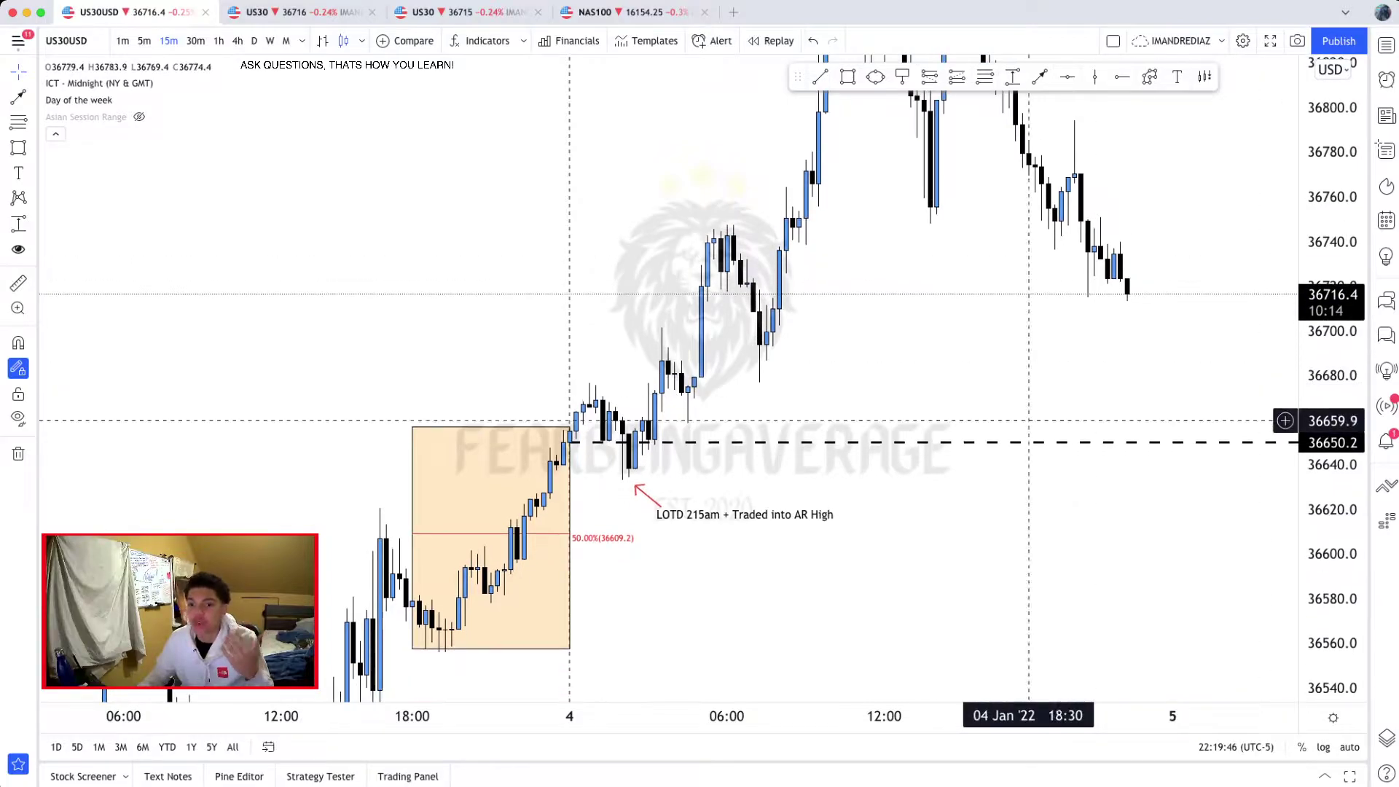
left_click_drag(871, 389, 832, 422)
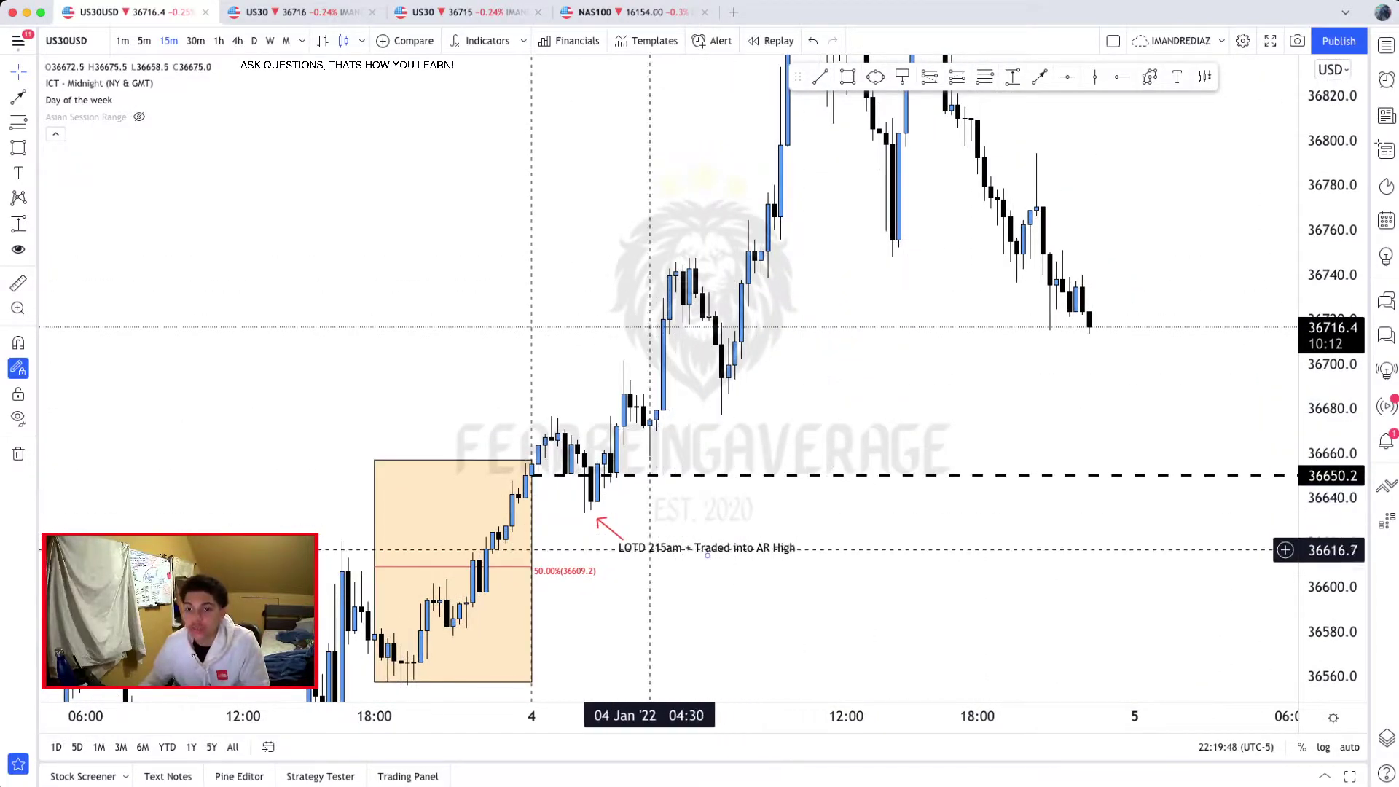
scroll(769, 465, "down", 3)
scroll(1216, 381, "down", 1)
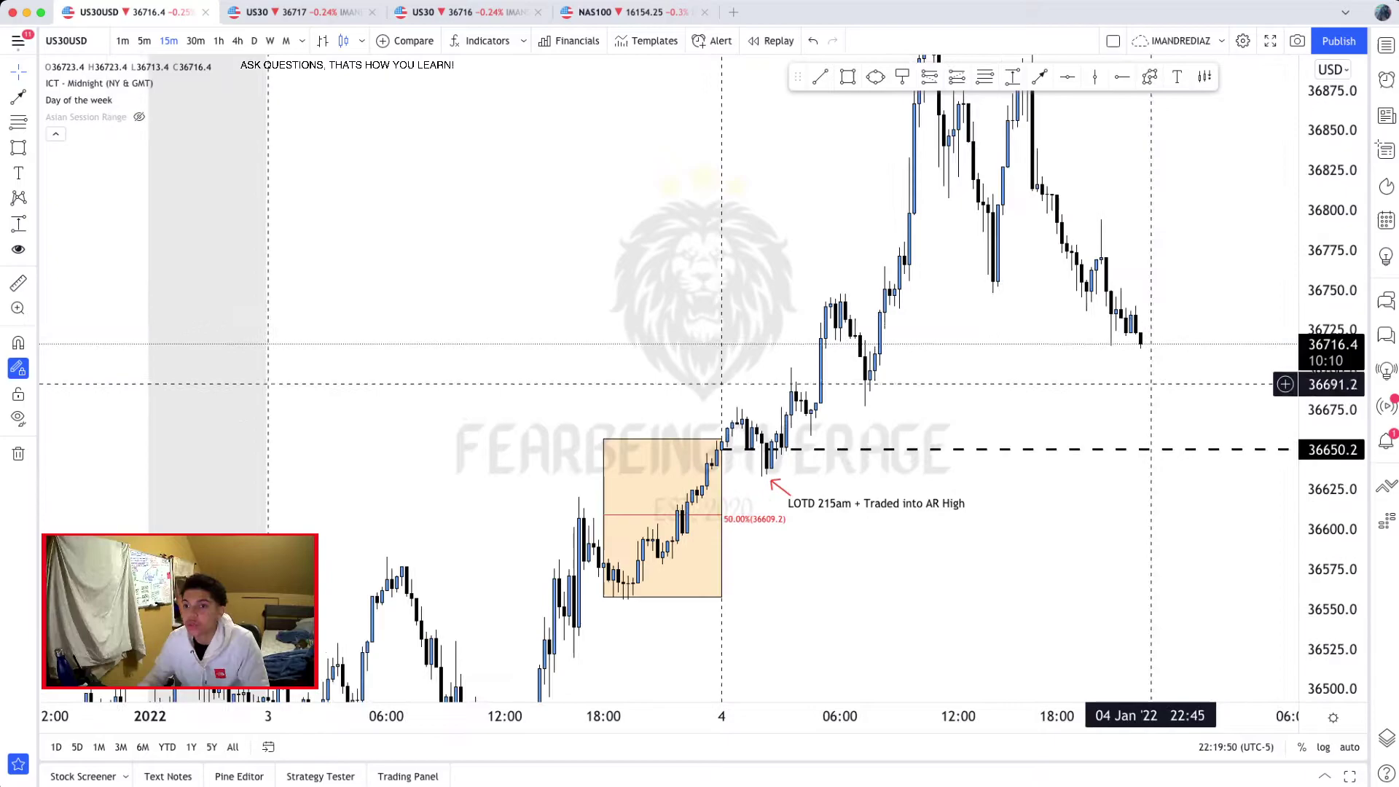
Step: Draw an arrow pointing down at the peak of the 4 Jan rally to mark the high of the day
right_click(1222, 189)
left_click(1195, 205)
left_click_drag(1193, 207, 872, 252)
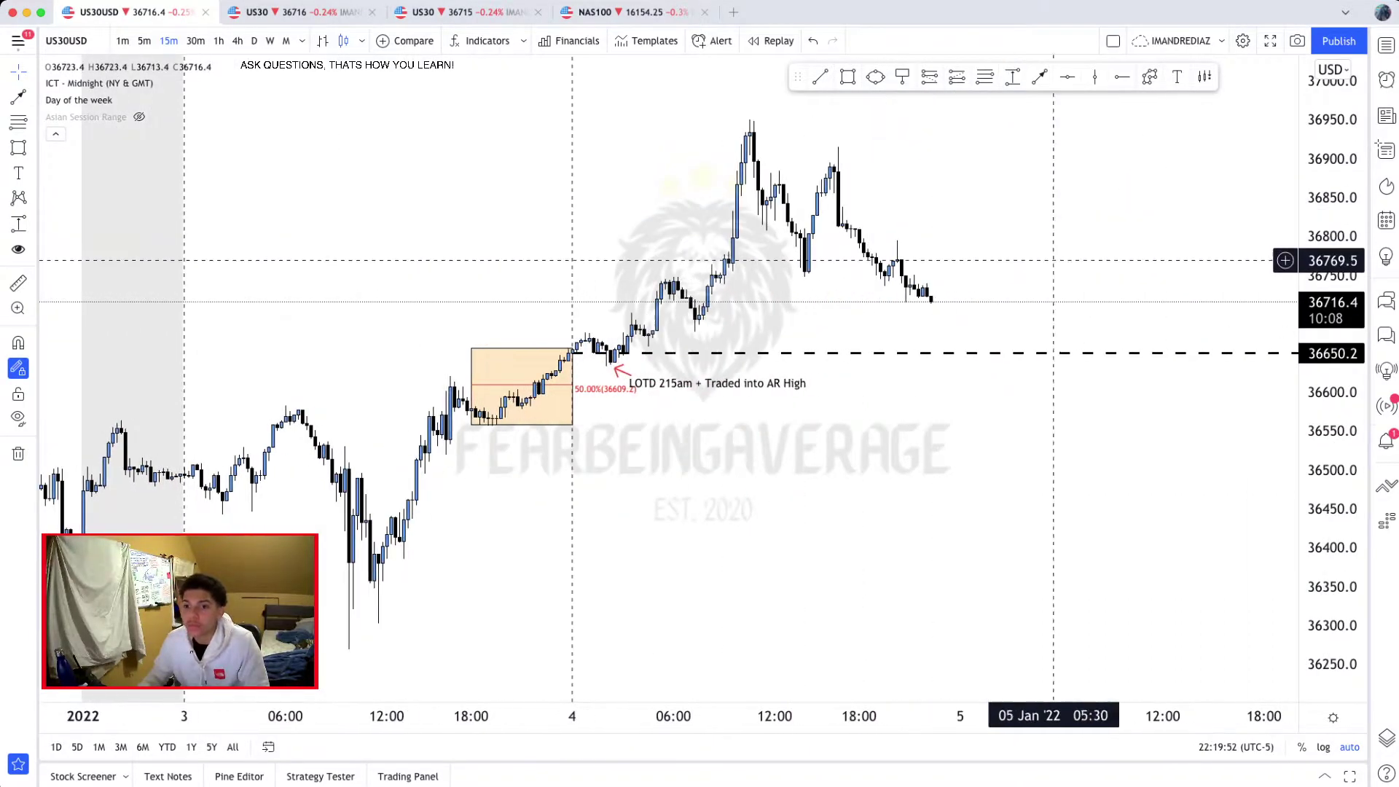
left_click_drag(1043, 208, 1030, 309)
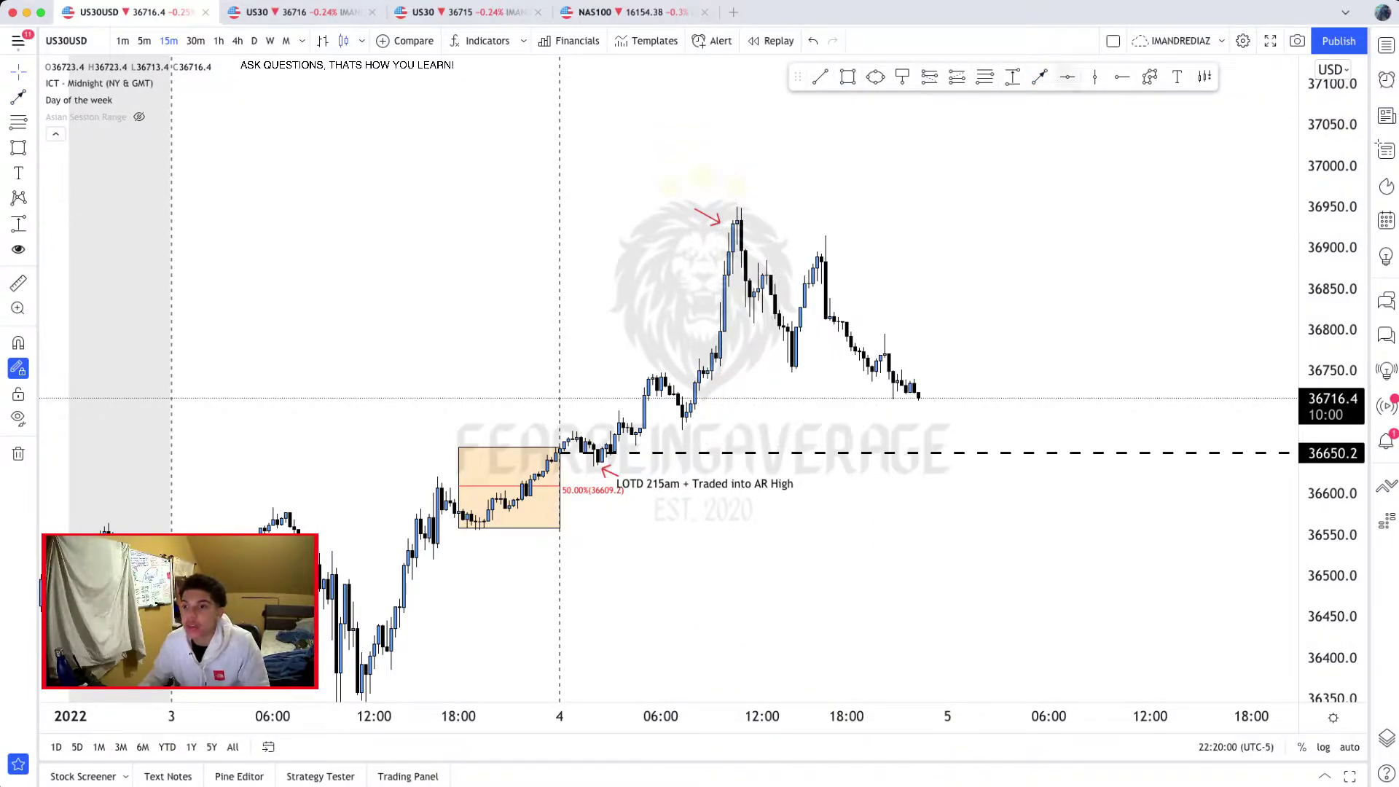
Step: Add the text label "HOTD 1030am" beside the tail of the arrow at the 4 Jan high
left_click(1176, 76)
left_click(686, 204)
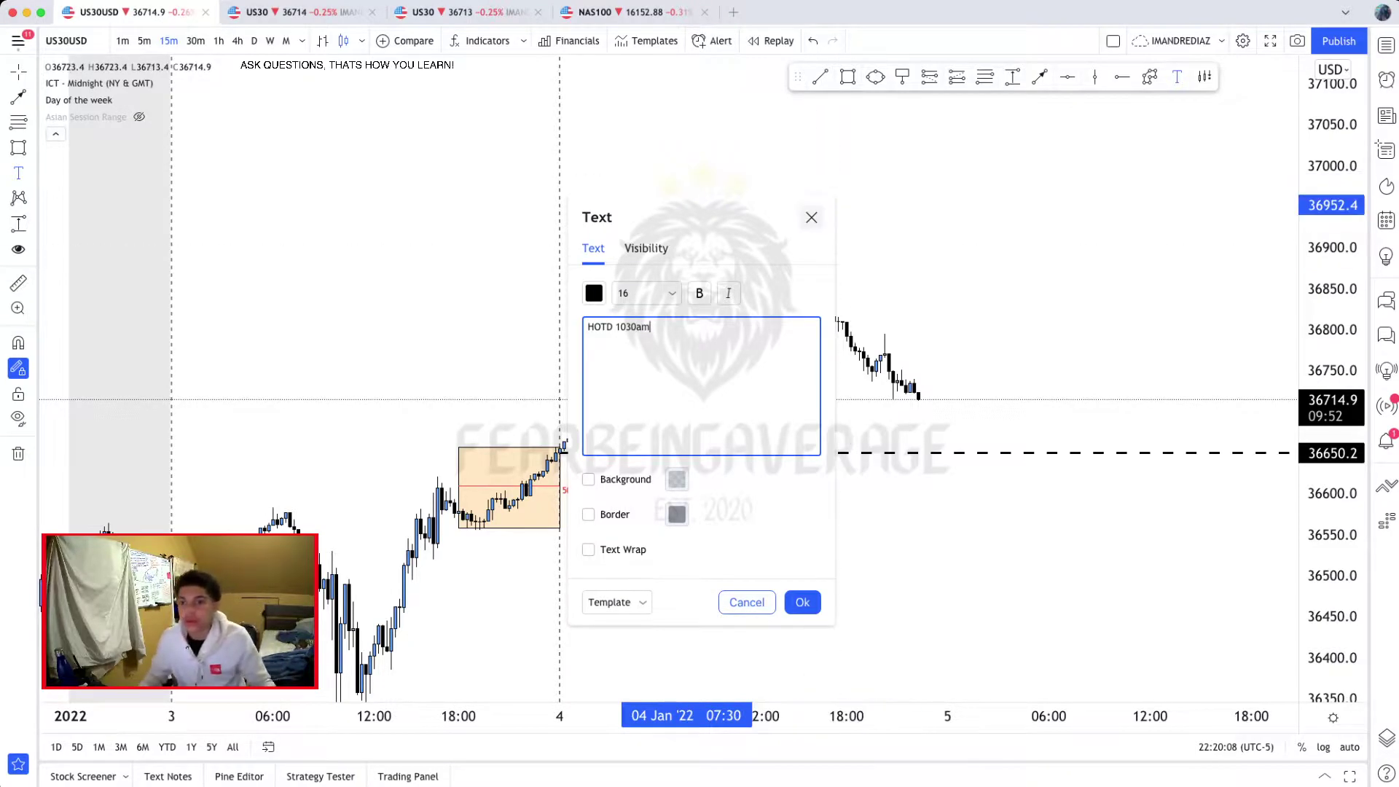
left_click(811, 217)
left_click(809, 148)
left_click_drag(745, 207, 699, 198)
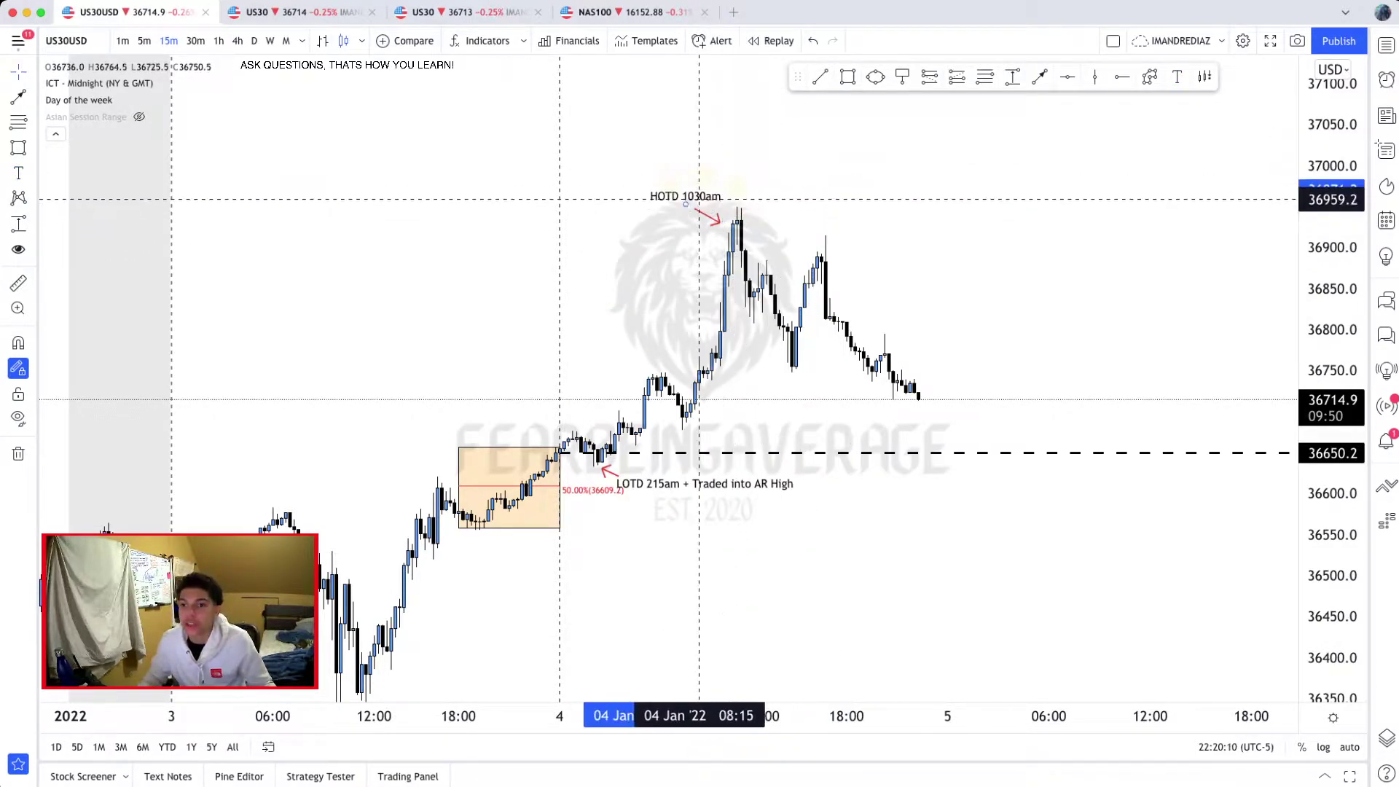
Step: Examine the 4 Jan high against earlier price action on the 15-minute chart and the daily chart
right_click(716, 144)
left_click(739, 163)
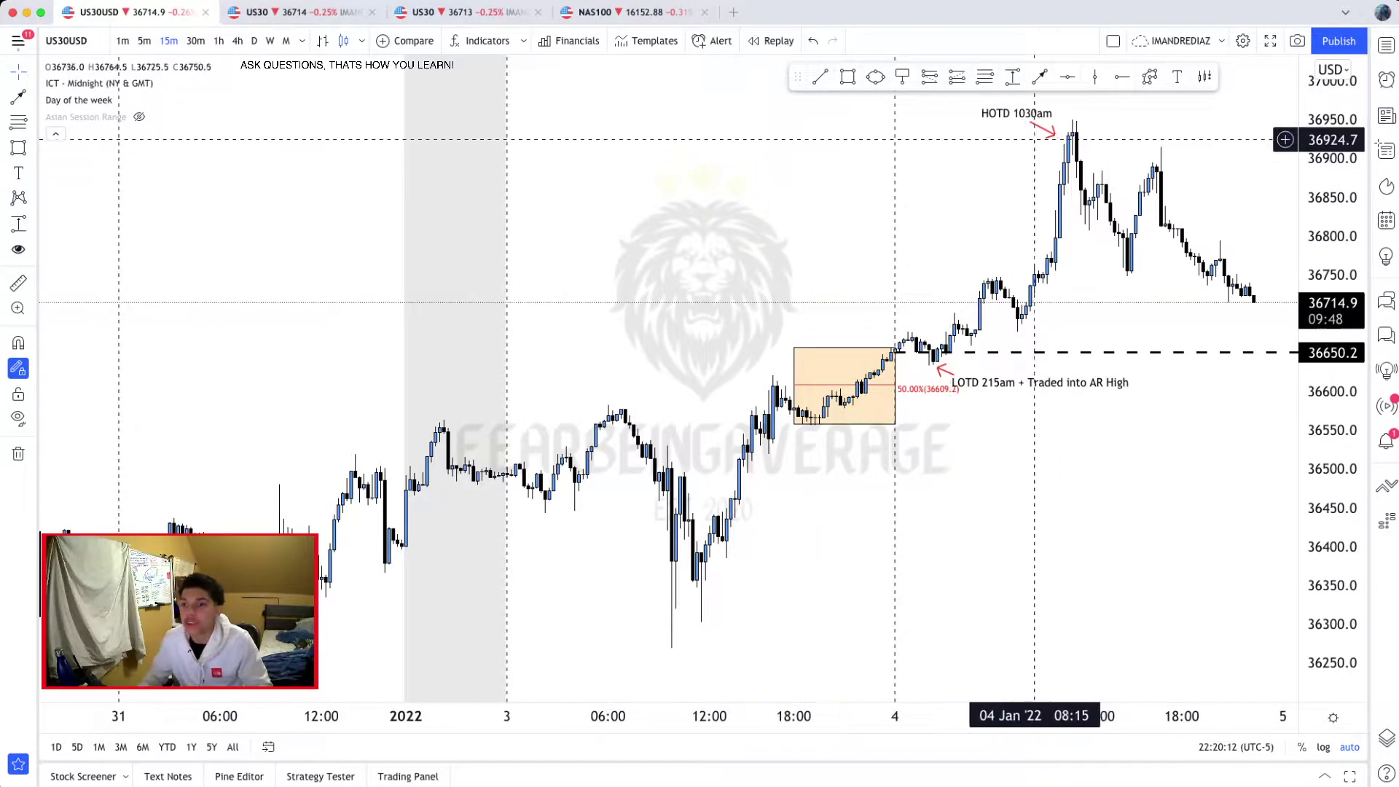
left_click_drag(1333, 211, 1333, 502)
scroll(947, 488, "down", 3)
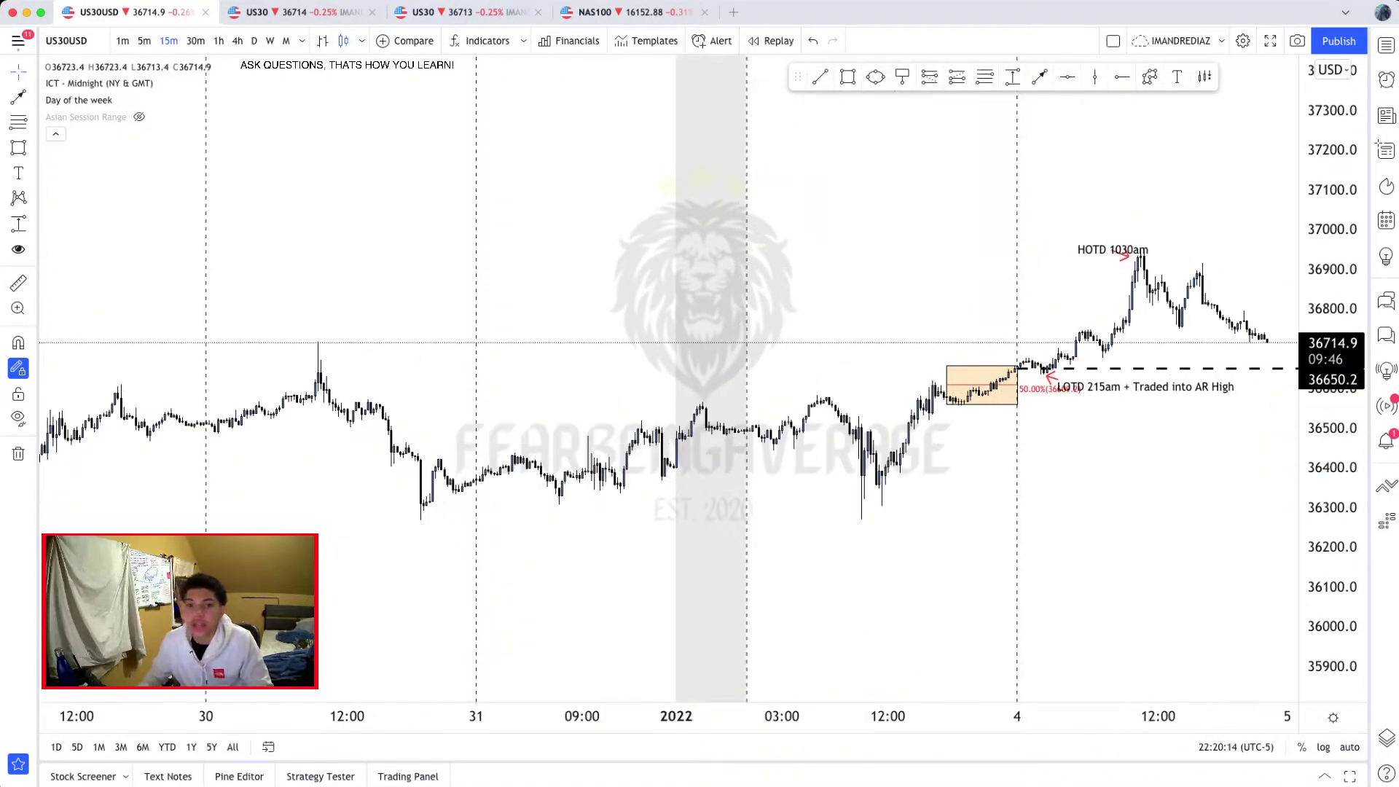
left_click(253, 40)
scroll(940, 331, "up", 5)
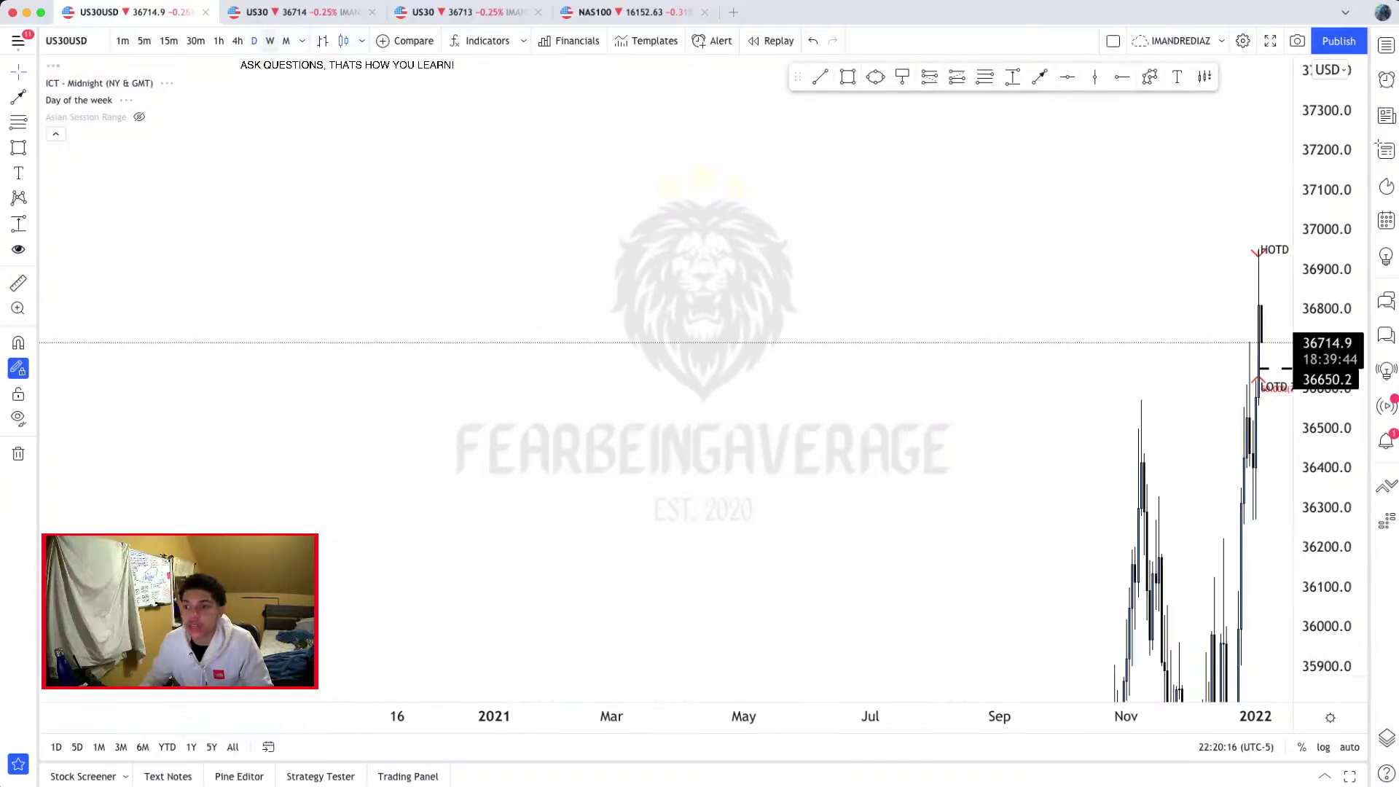
scroll(947, 328, "up", 3)
left_click_drag(993, 321, 612, 241)
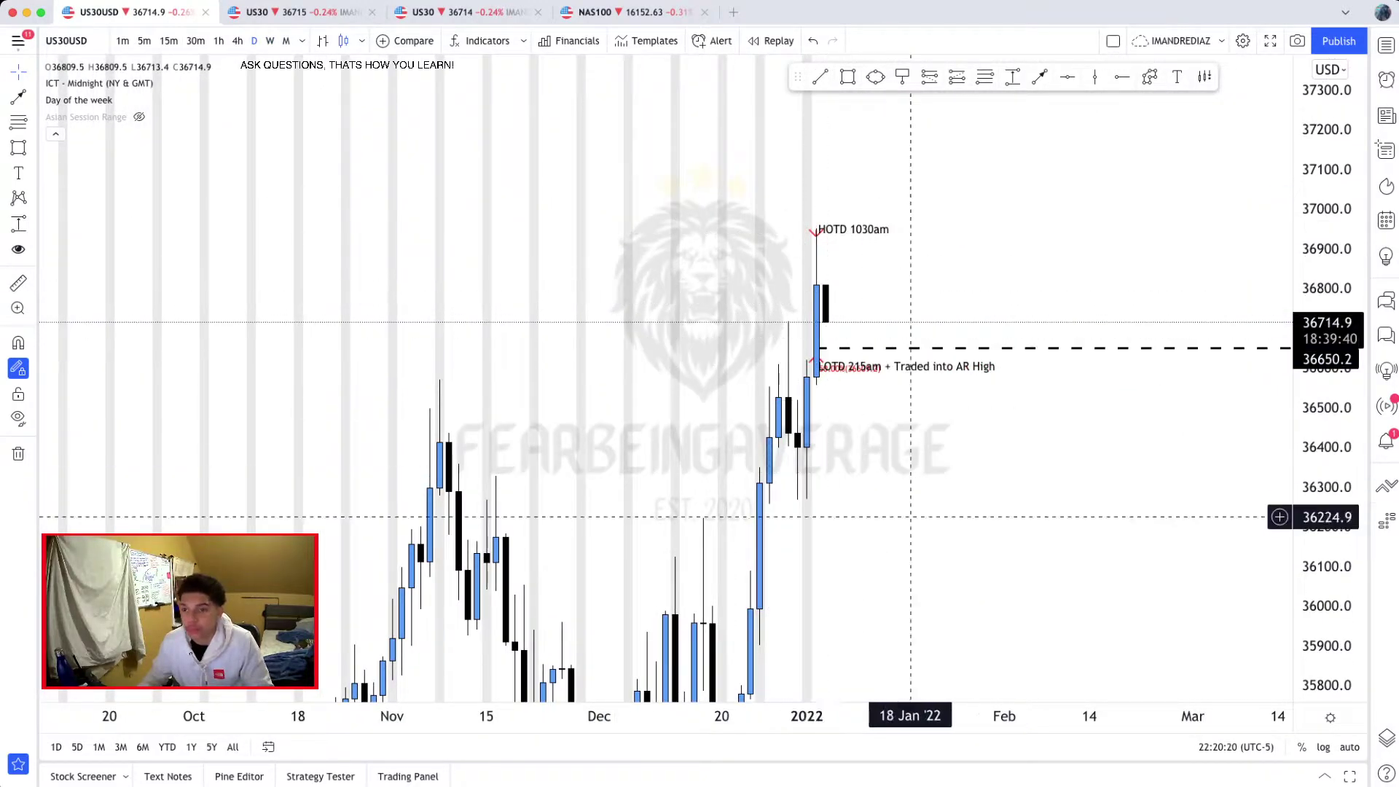
Step: Return to the 15-minute timeframe and compare the high of the day with the round-number levels on the US30 chart
left_click(169, 40)
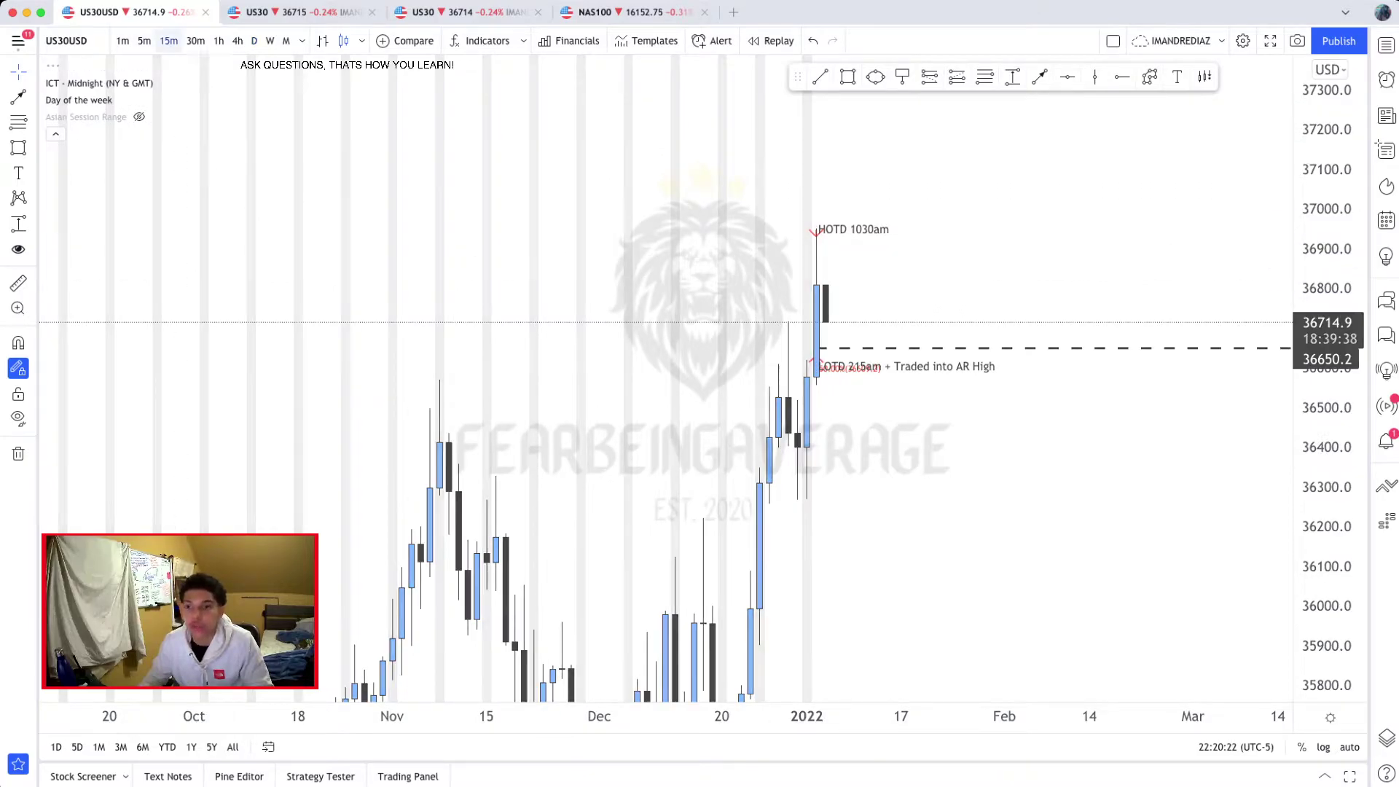
right_click(783, 163)
scroll(1026, 185, "right", 10)
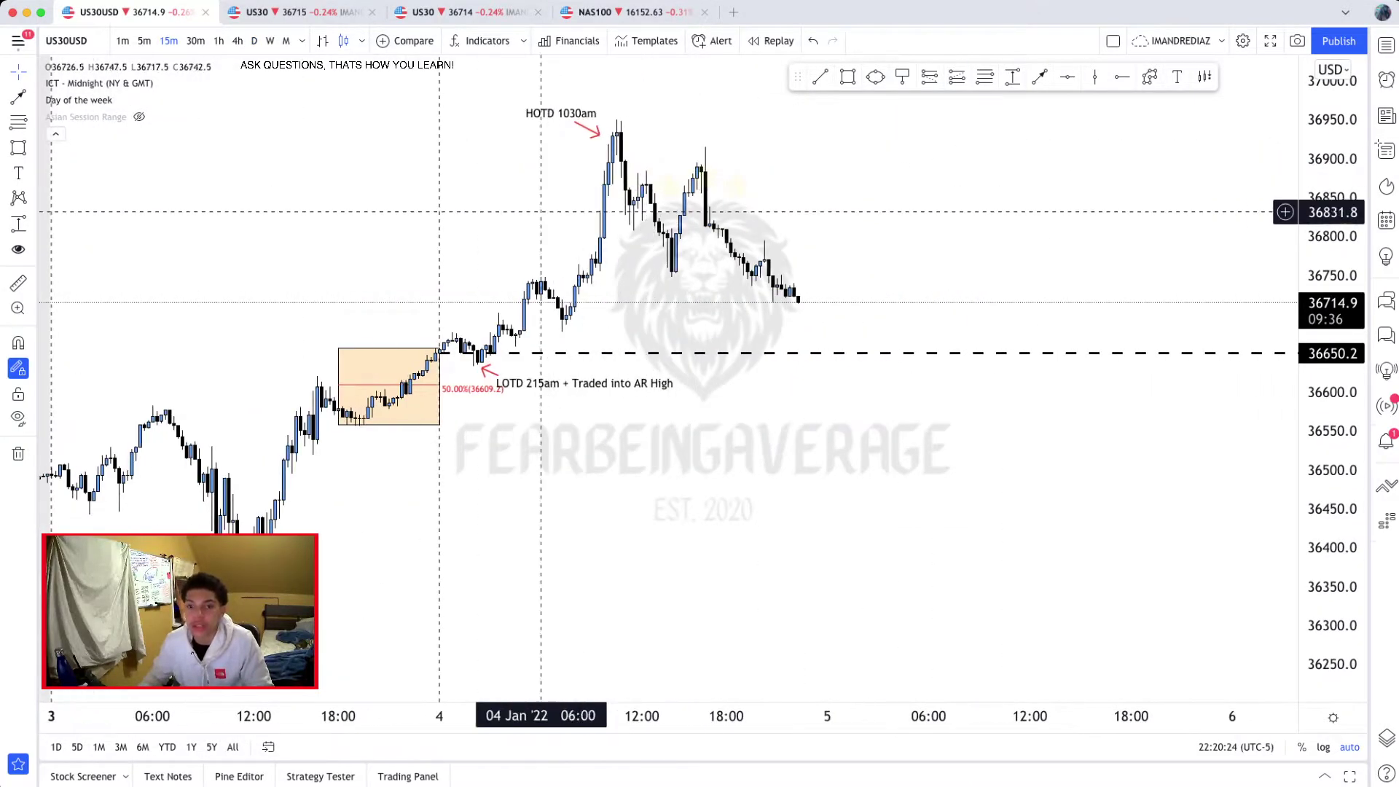
left_click_drag(1333, 211, 1333, 137)
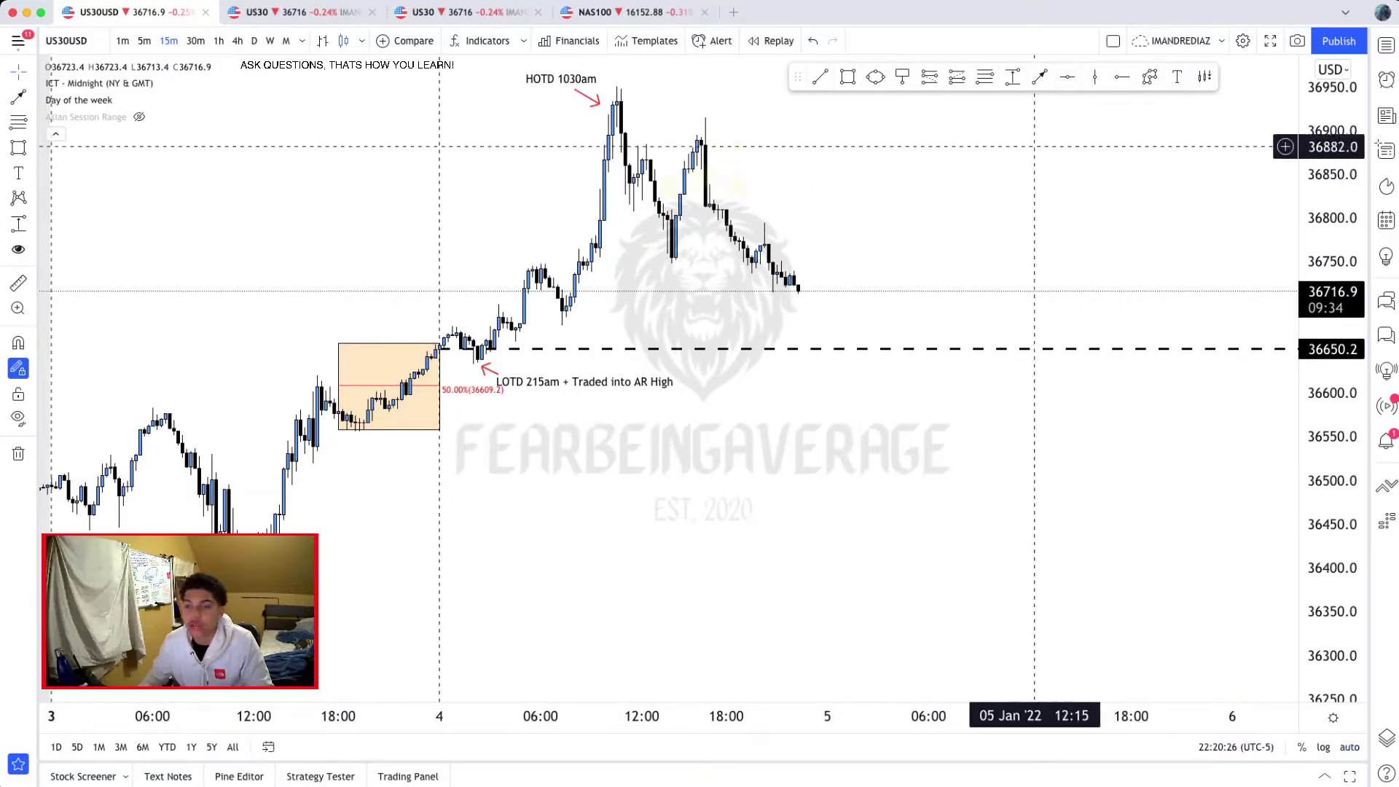
left_click_drag(1031, 147, 1132, 383)
scroll(1019, 387, "up", 1)
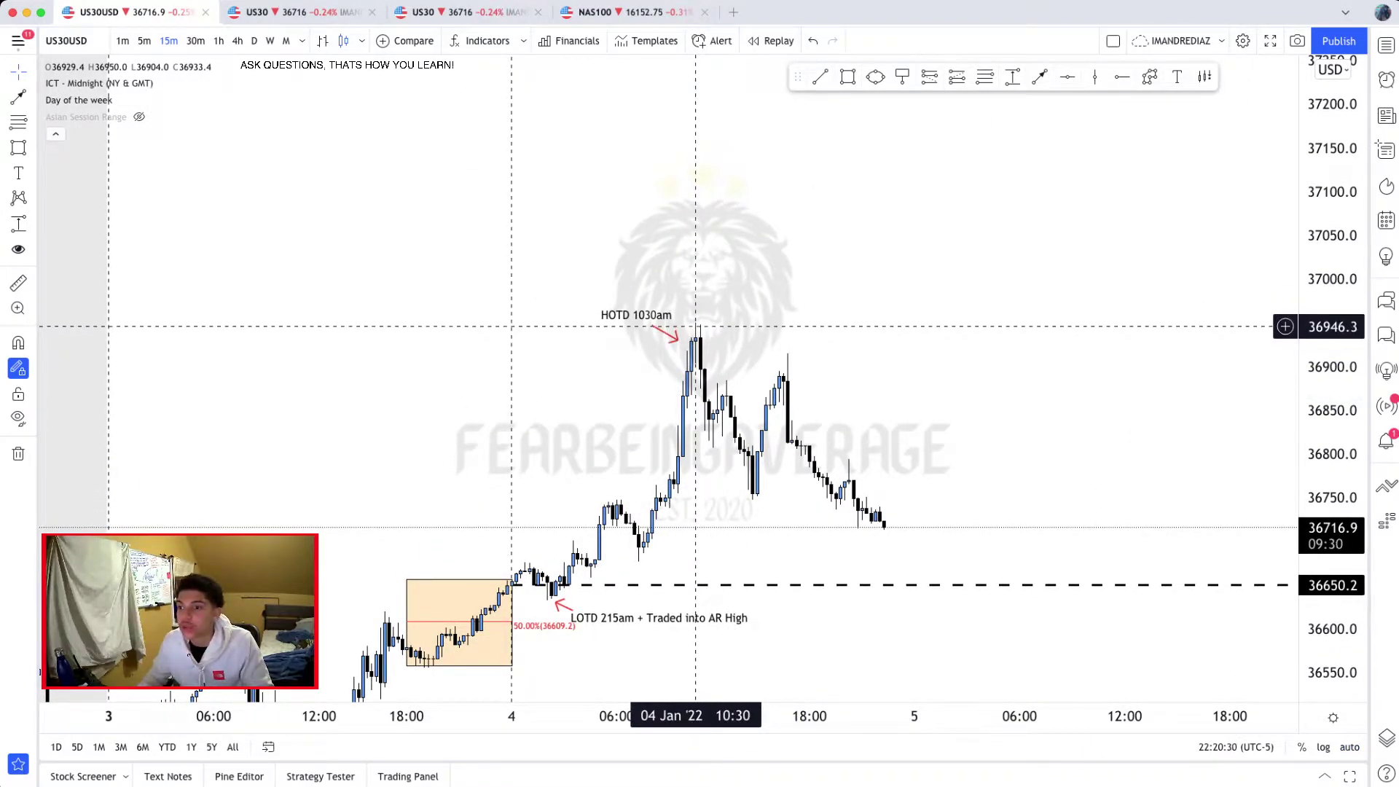
left_click(288, 12)
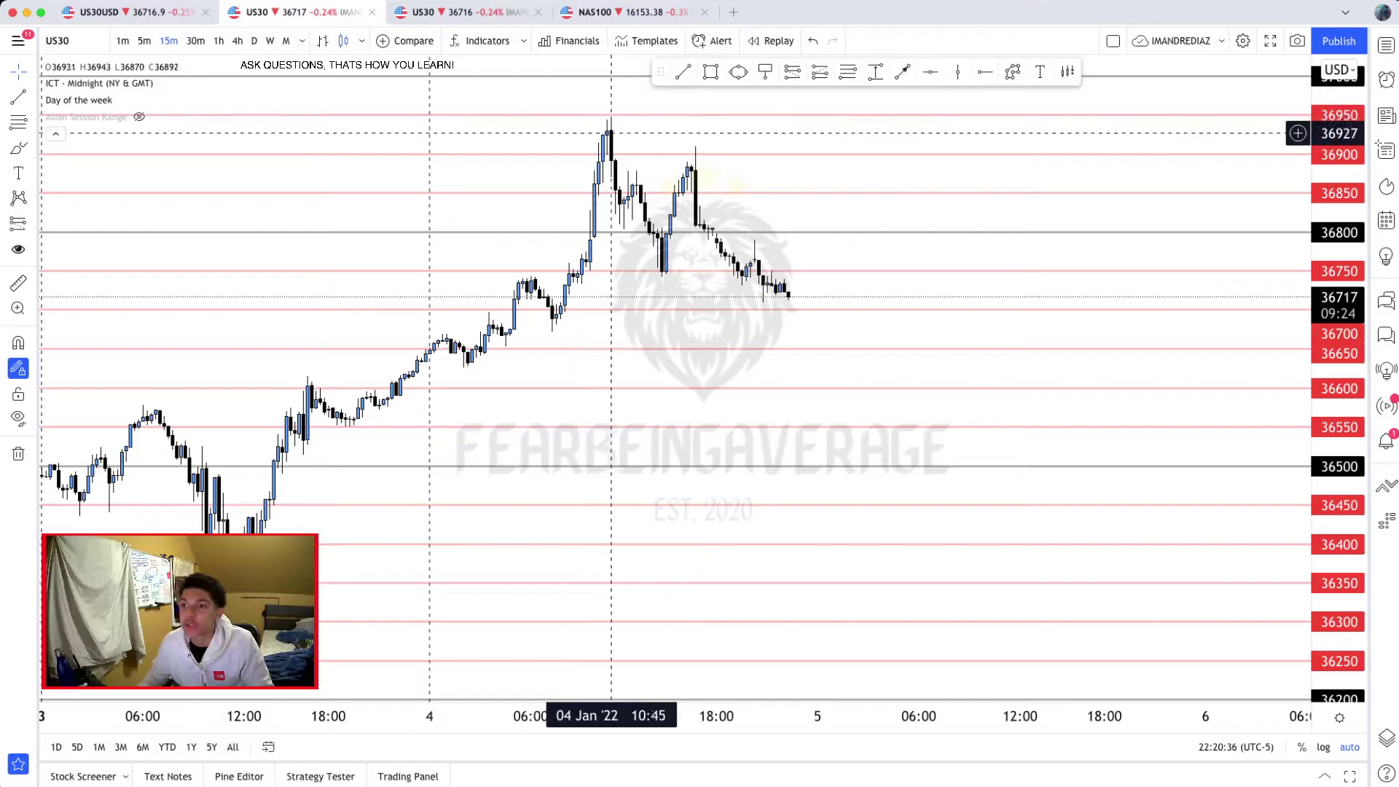
left_click(139, 11)
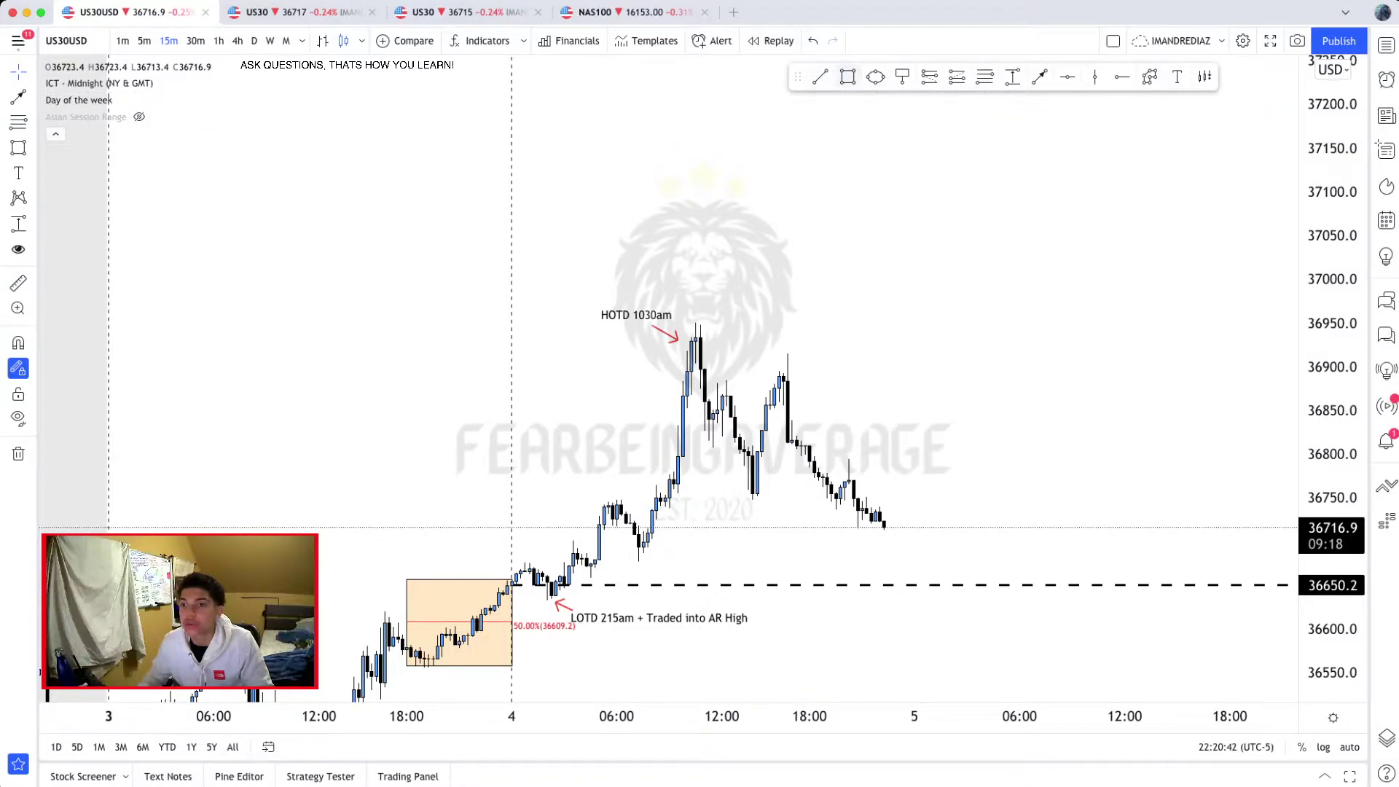
Step: Place a price note at the 4 Jan high, its line running from 09:30 to 22:45 at 36950.3
left_click(902, 76)
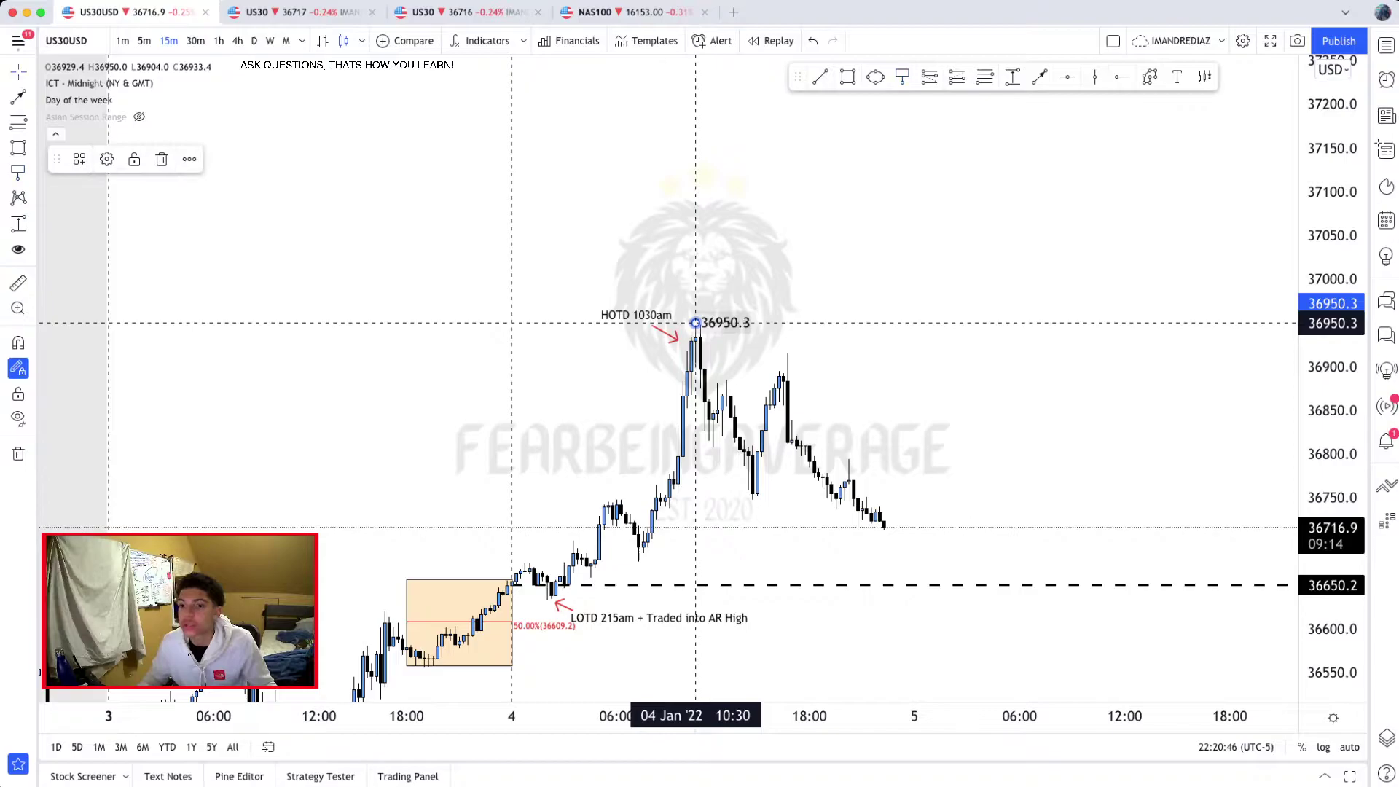
left_click_drag(695, 323, 893, 322)
right_click(690, 321)
left_click(691, 319)
left_click_drag(748, 323, 691, 323)
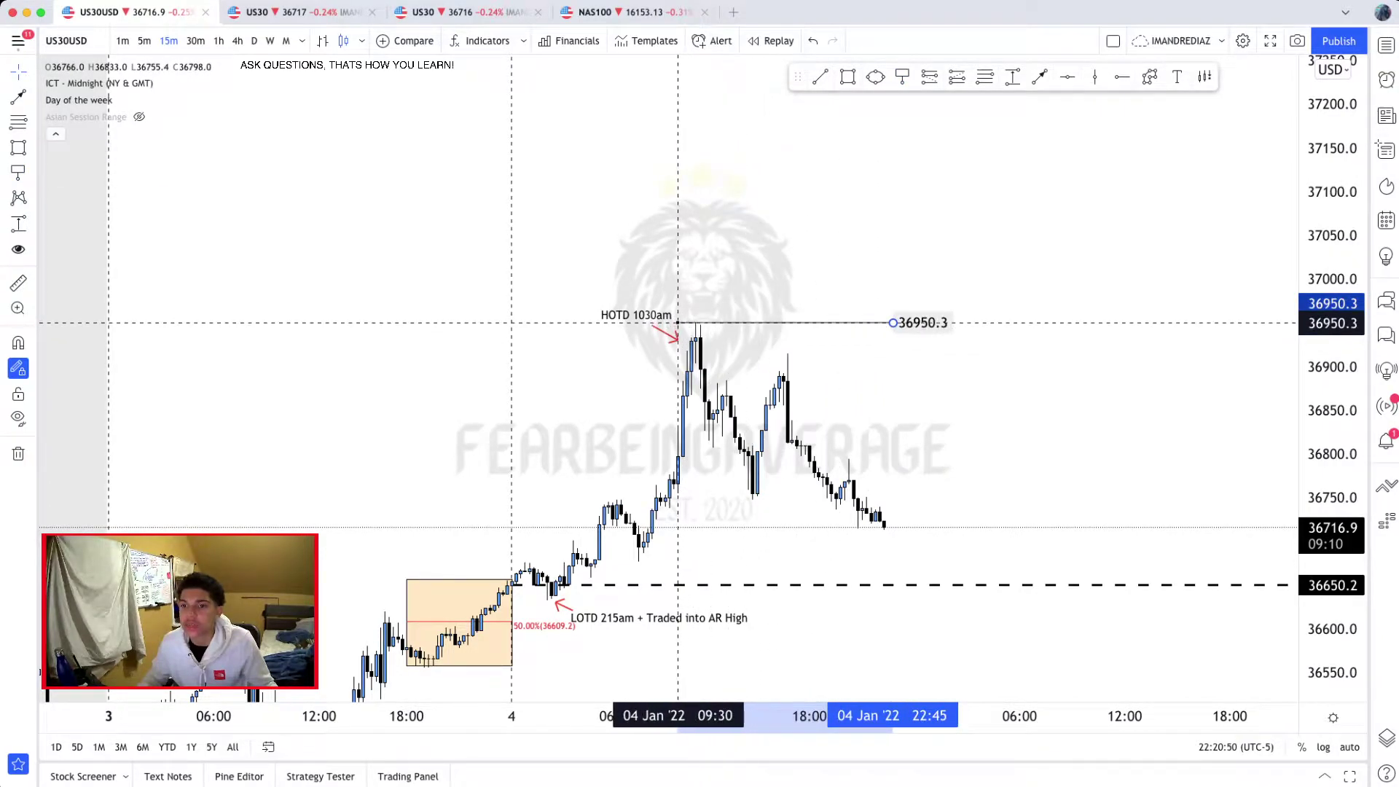
Step: Set the first price coordinate of the price note at the day's high to 36950
double_click(911, 322)
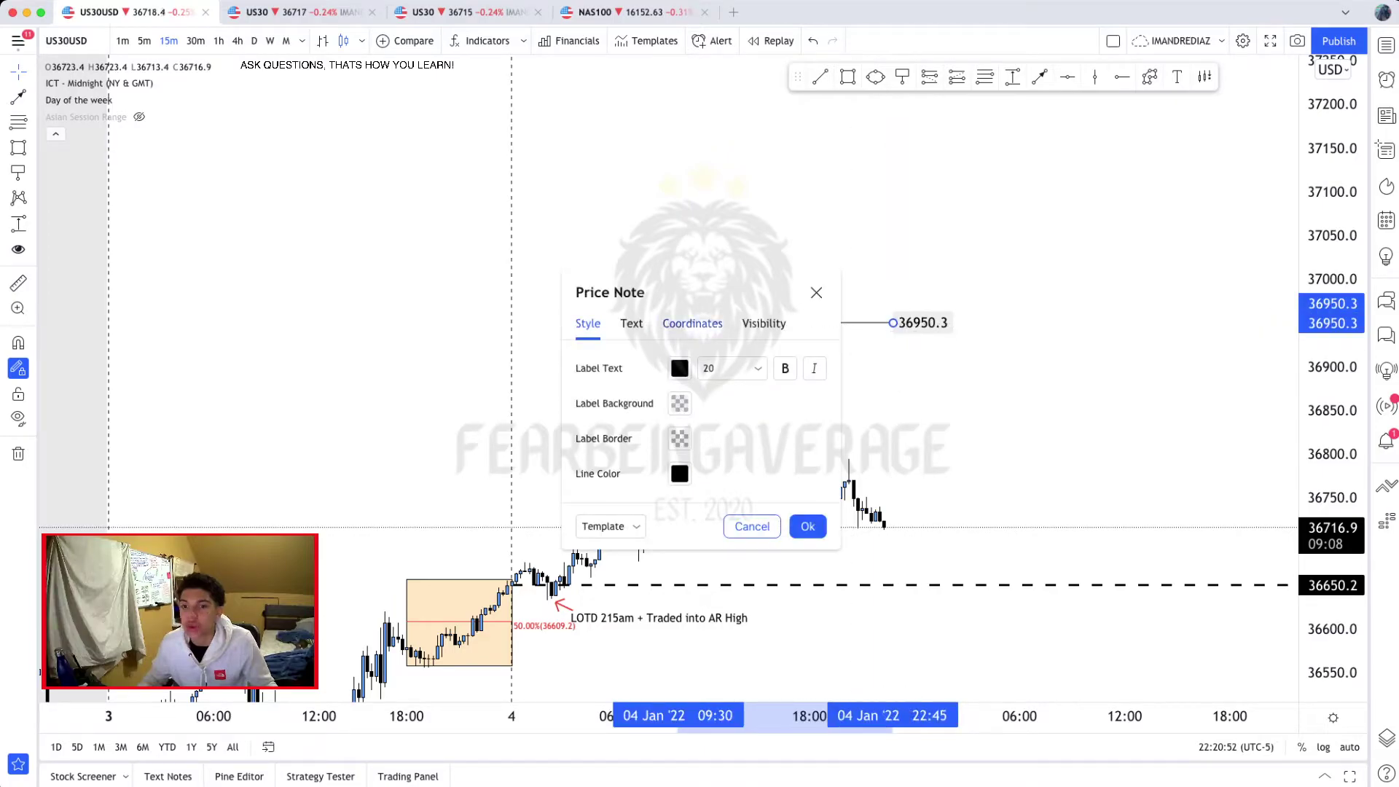
left_click(631, 323)
left_click(692, 323)
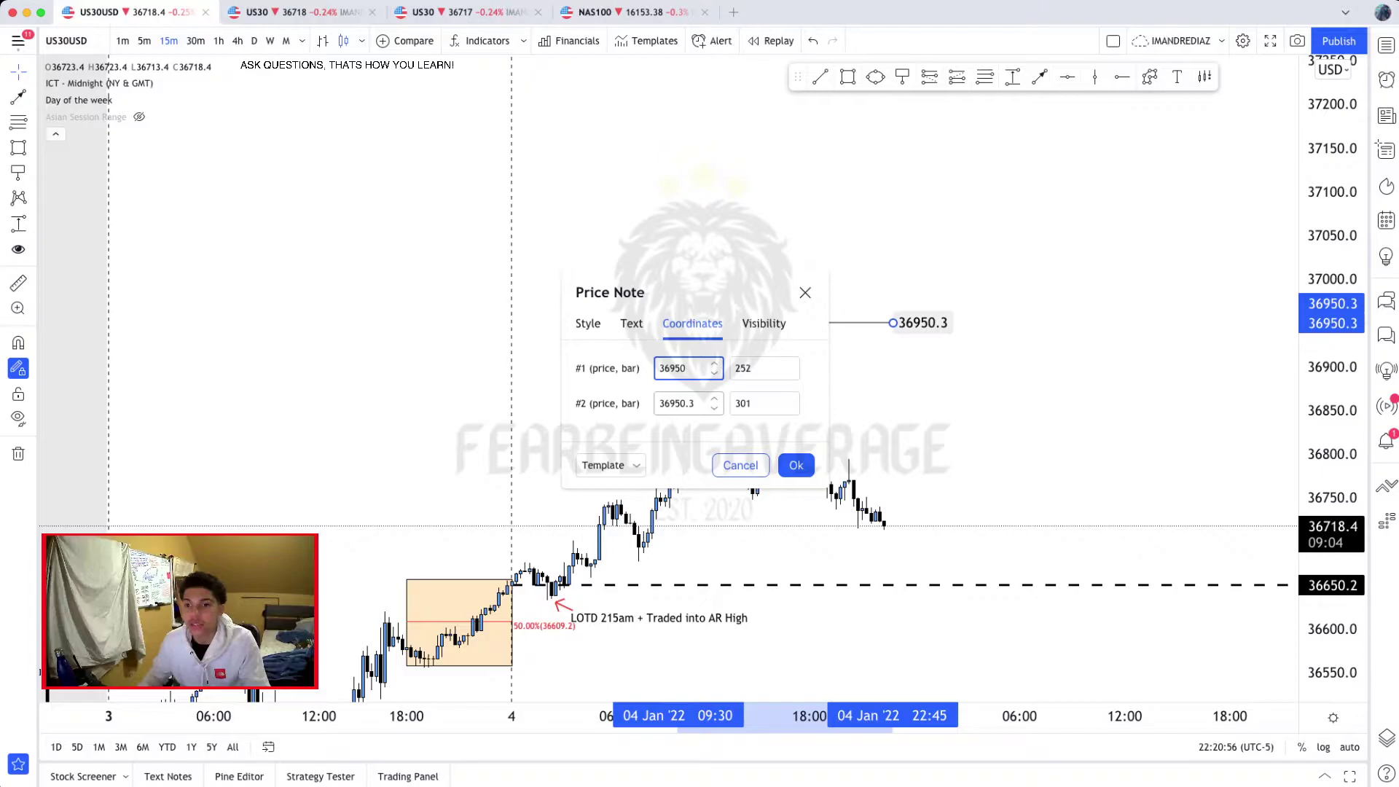
left_click(796, 465)
left_click(708, 226)
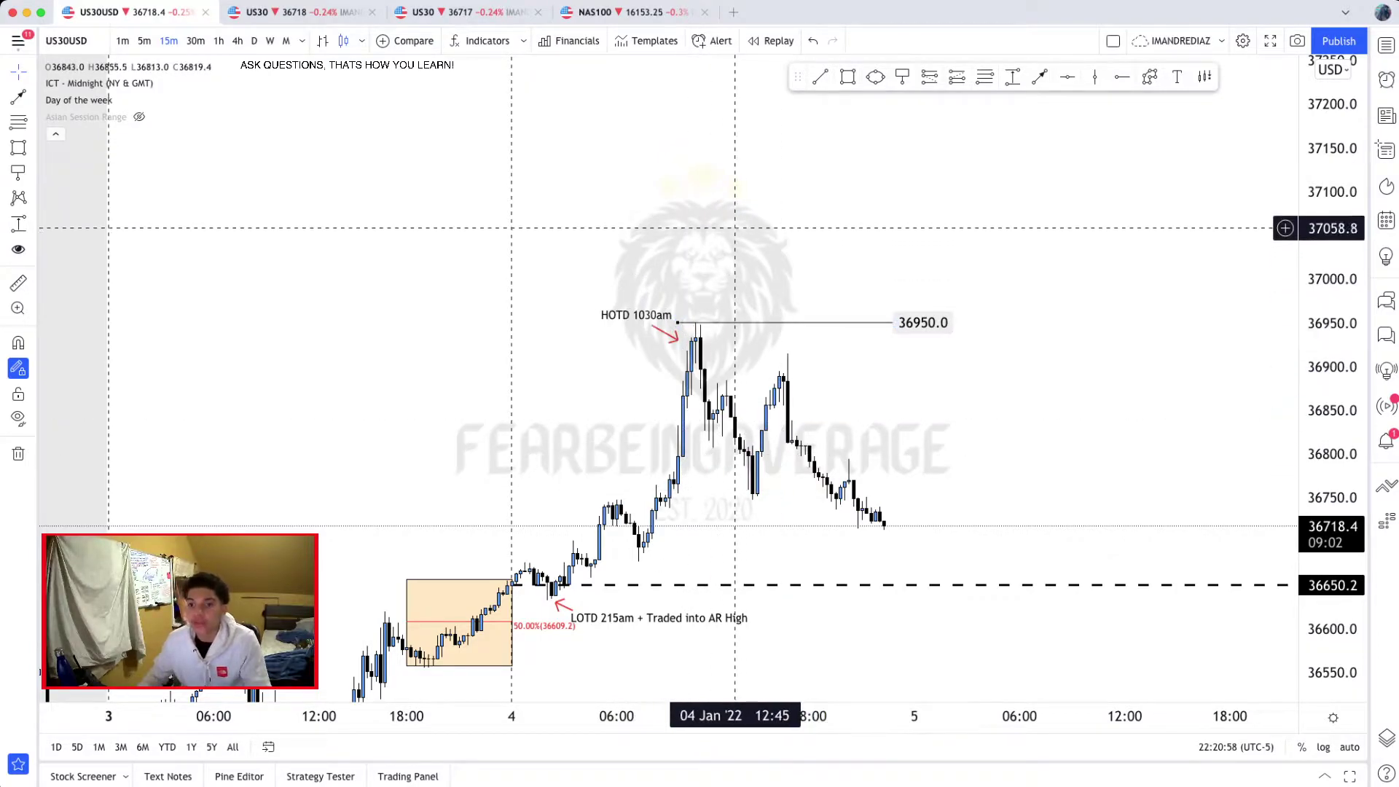
Step: Examine the reaction and sell-off from the 36950 level at the high of the day
left_click_drag(734, 227, 696, 209)
left_click_drag(710, 343, 703, 295)
scroll(628, 267, "up", 1)
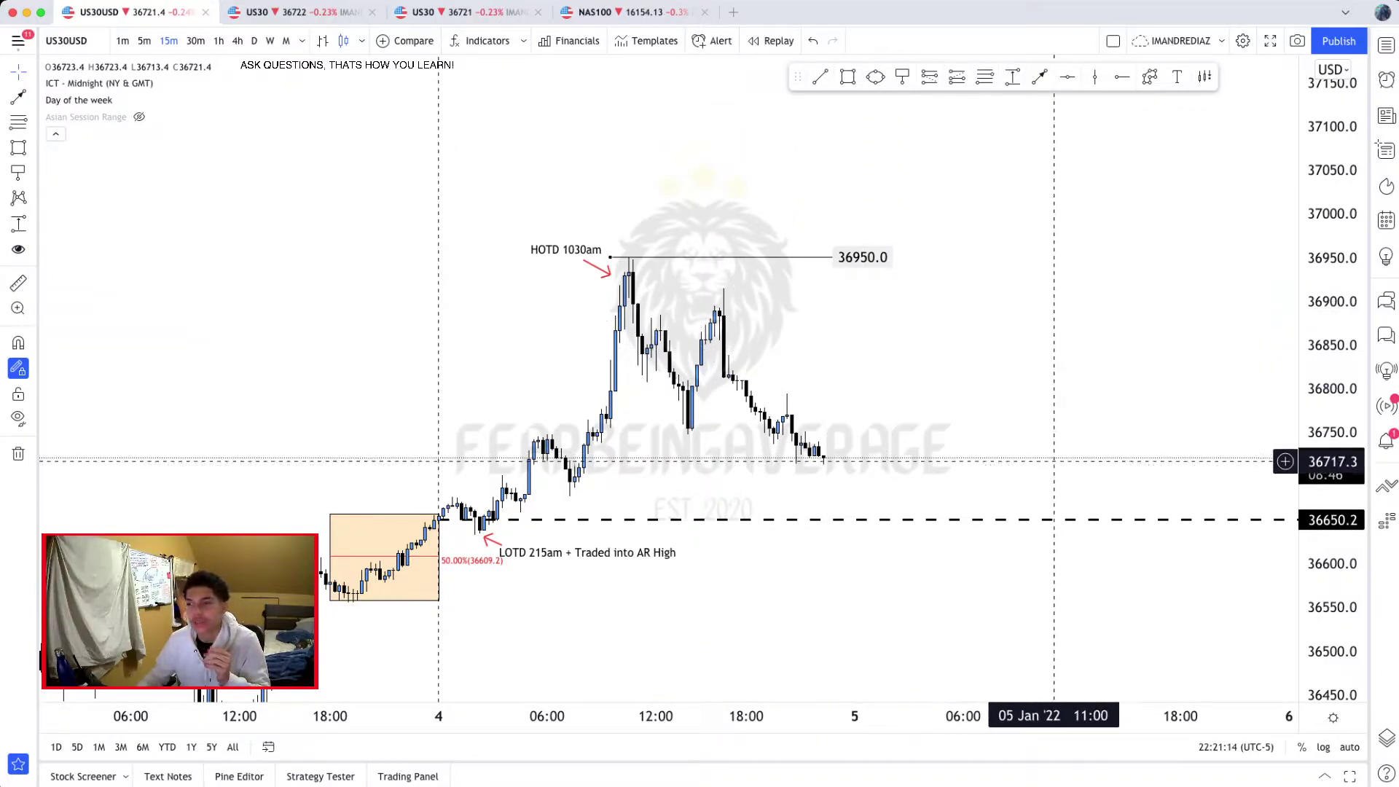
mouse_move(656, 209)
left_mouse_down()
mouse_move(724, 200)
mouse_move(681, 232)
mouse_move(639, 229)
left_mouse_up()
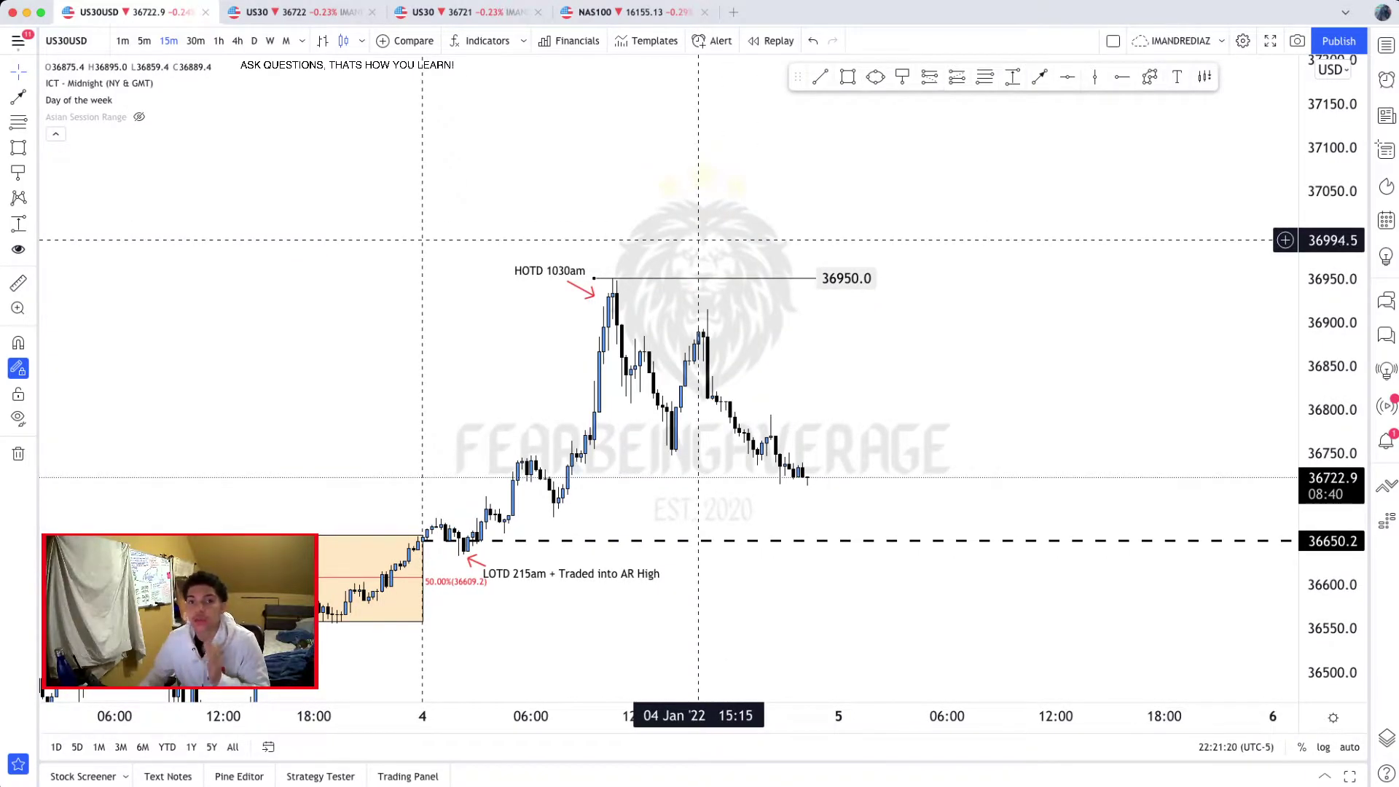
left_click_drag(701, 221, 704, 222)
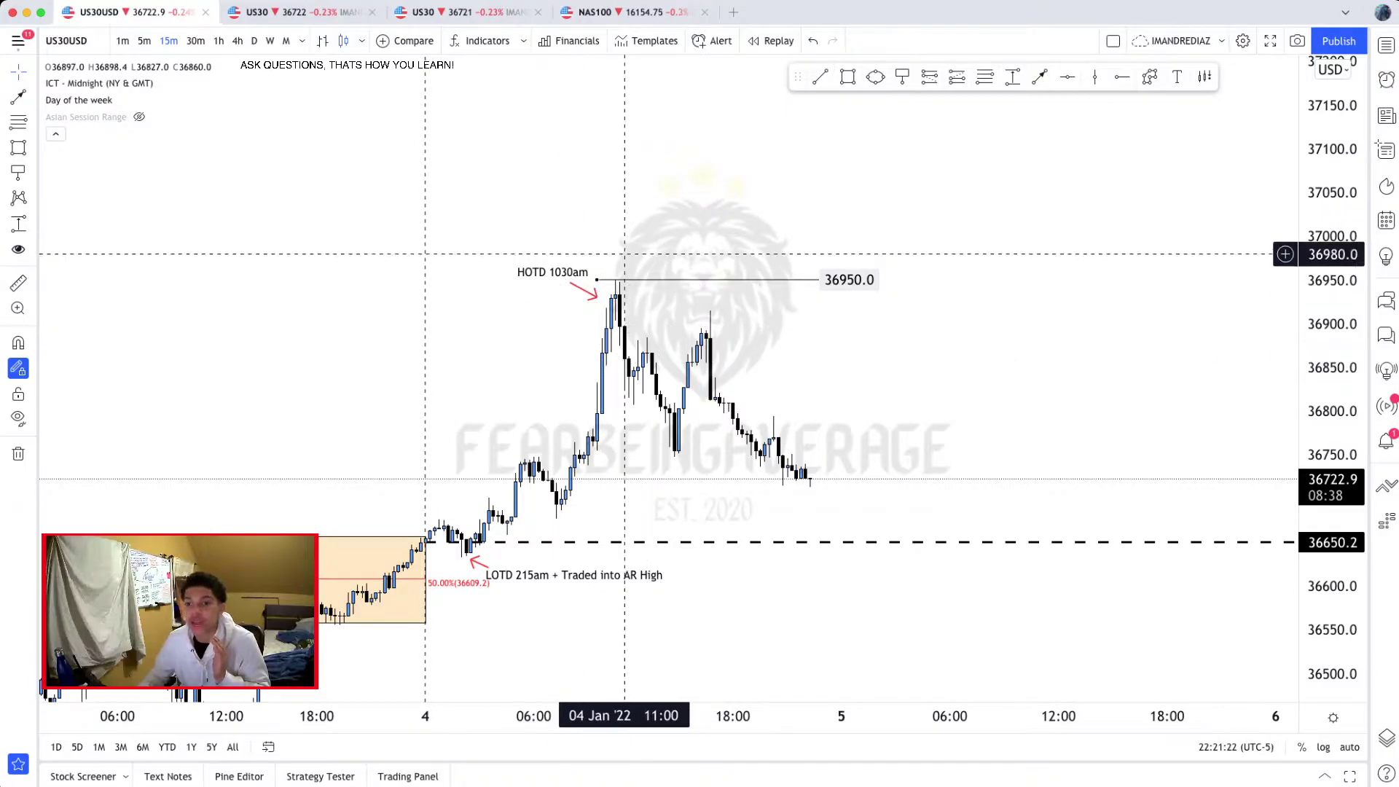
left_click_drag(814, 364, 831, 331)
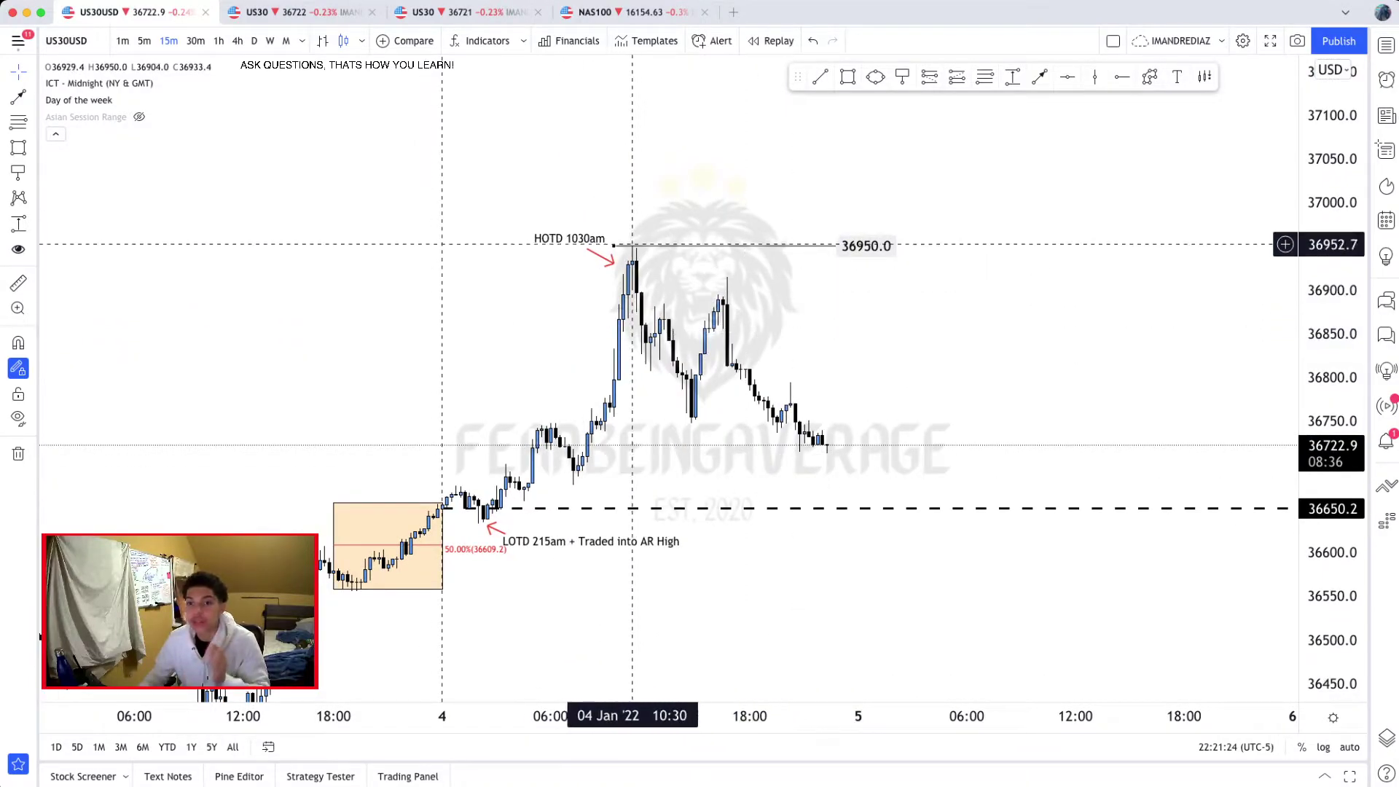
left_click_drag(682, 171, 696, 147)
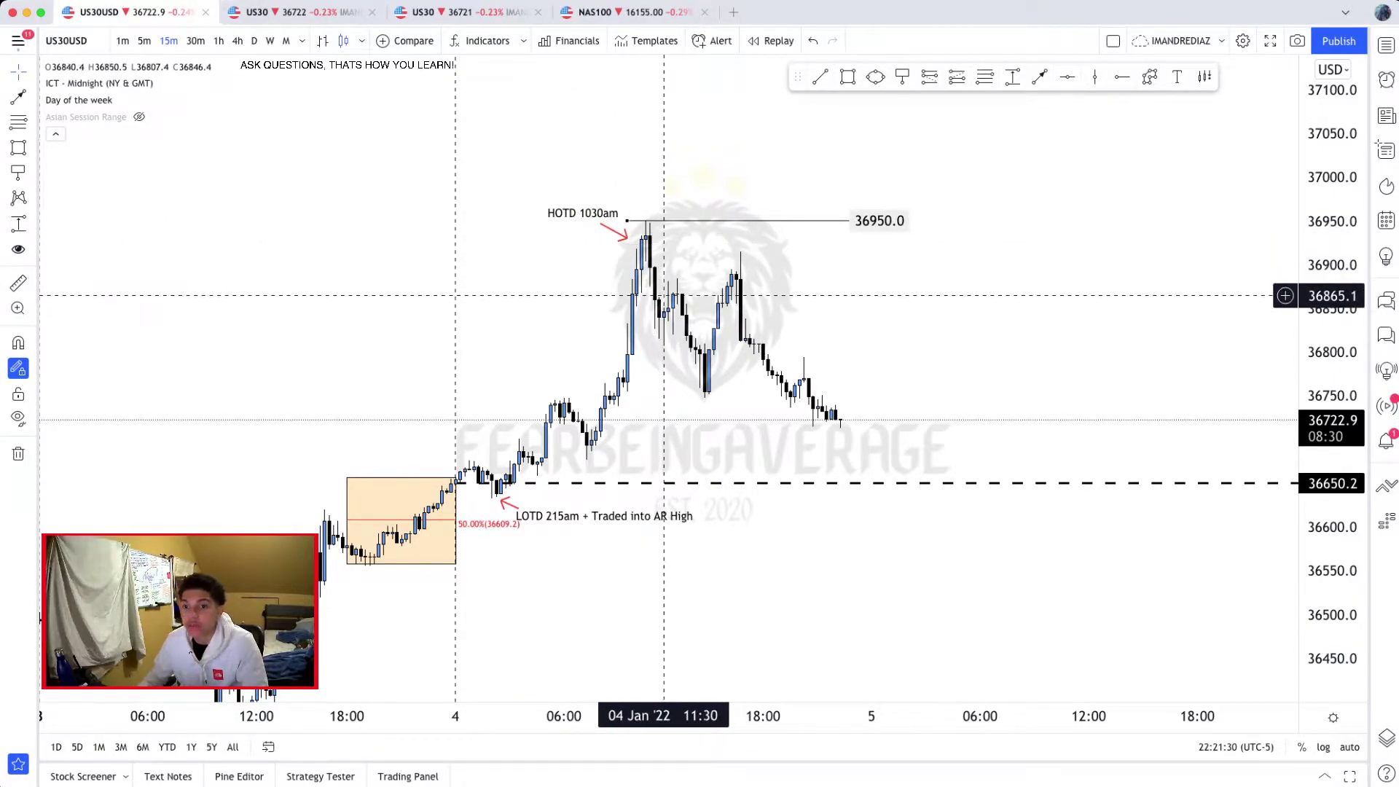
Step: Draw a Fib retracement from the 10:30 high at 36934.2 down to 36753.5 and apply the Normal template
scroll(889, 126, "right", 5)
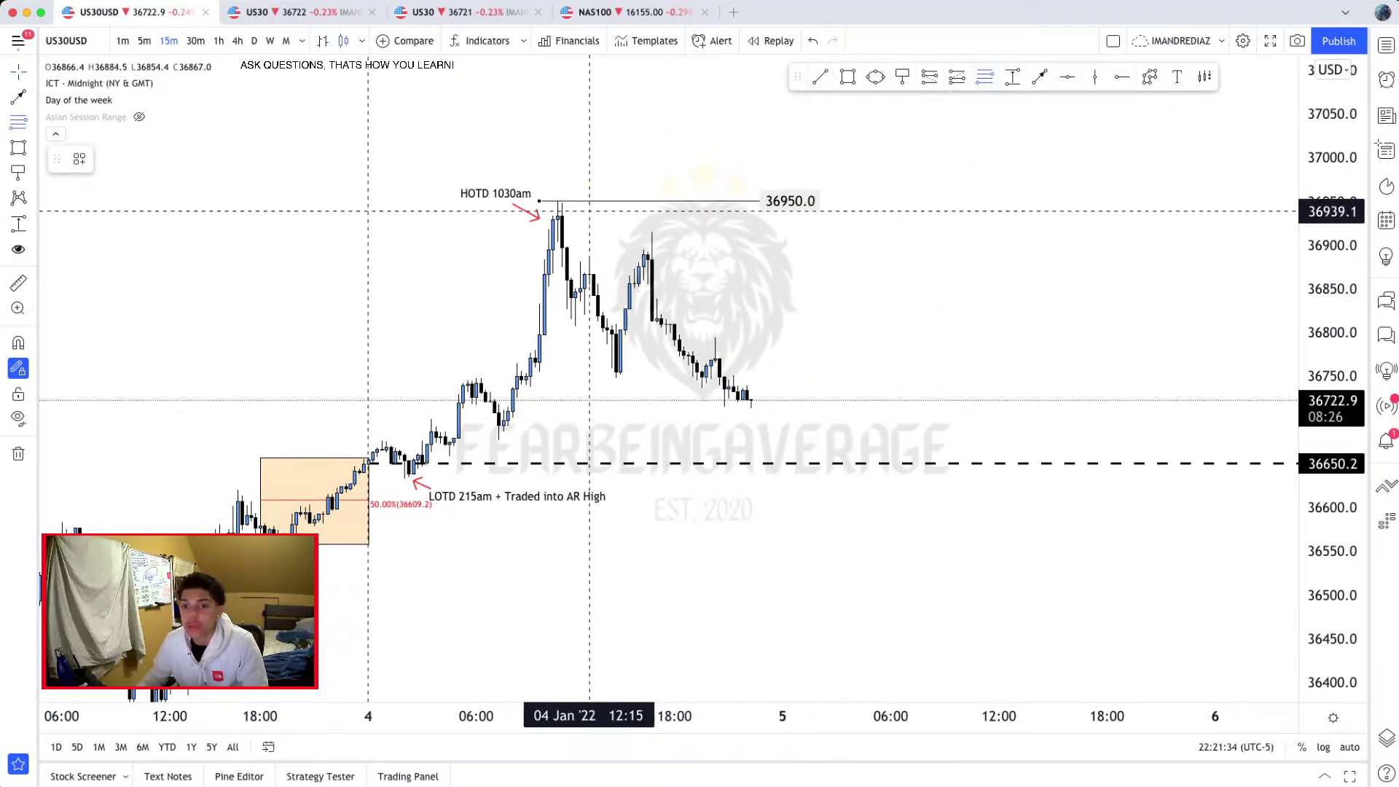
right_click(688, 373)
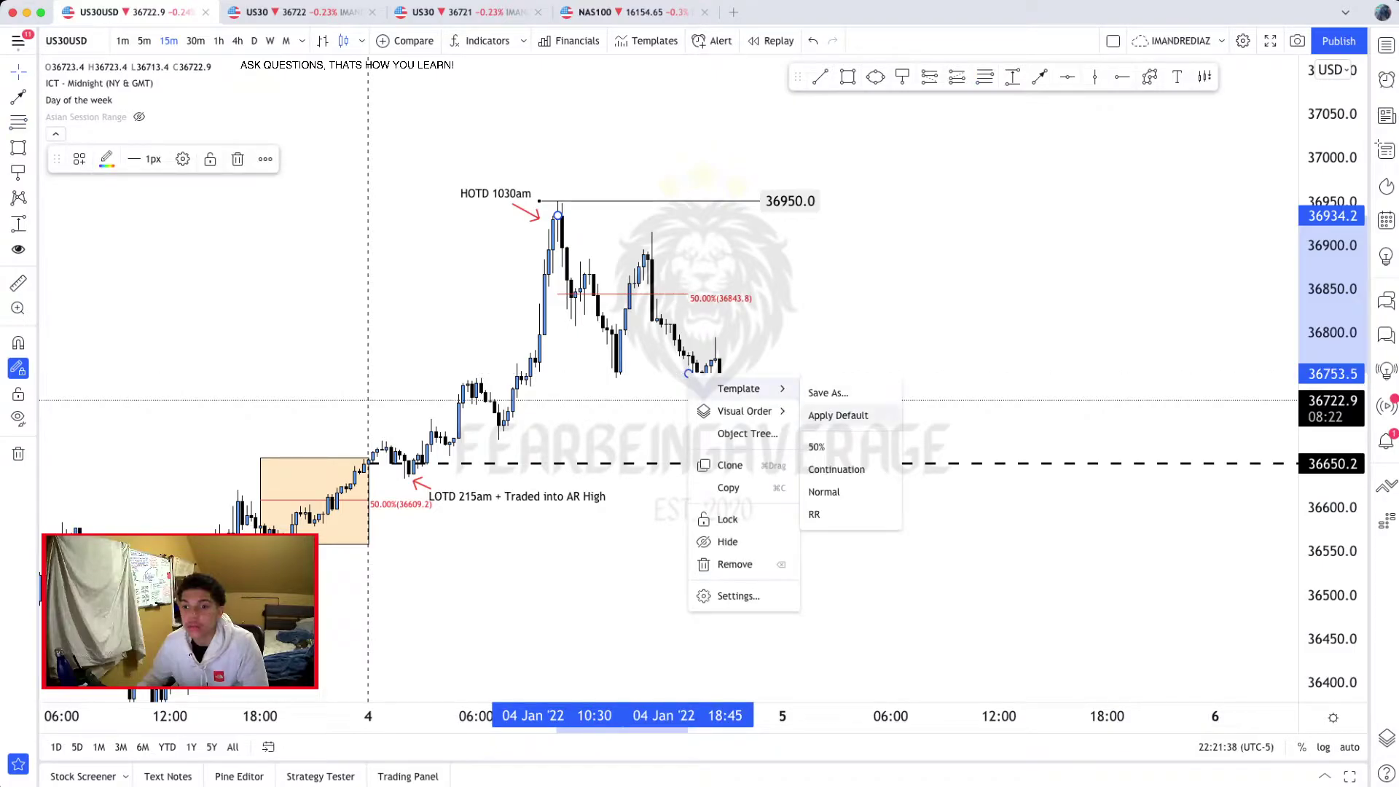
left_click(824, 492)
Step: Highlight the retracement's two swing points with ellipses, one at the 10:30 high and one at the afternoon low near 36753.5
left_click(876, 77)
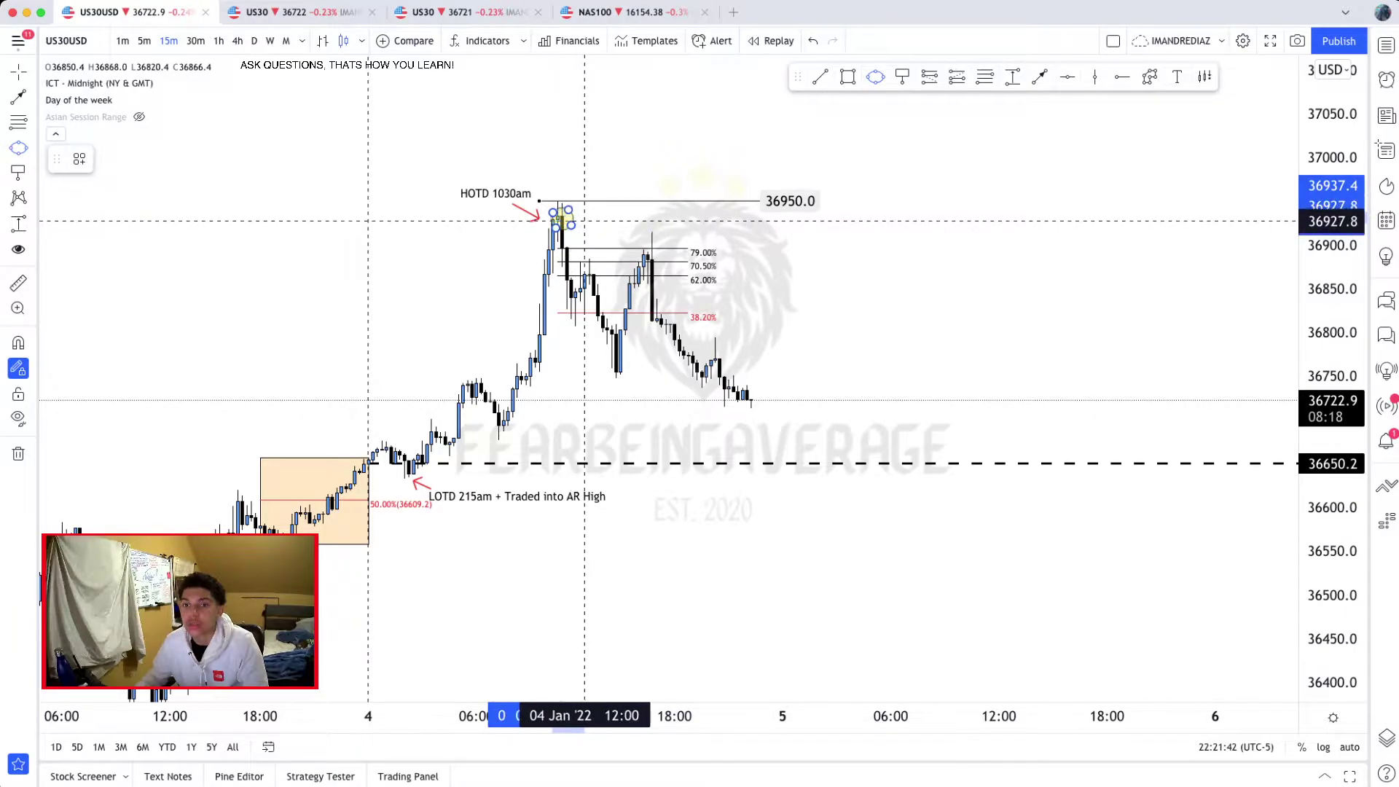
left_click(584, 219)
left_click(612, 372)
left_click(629, 373)
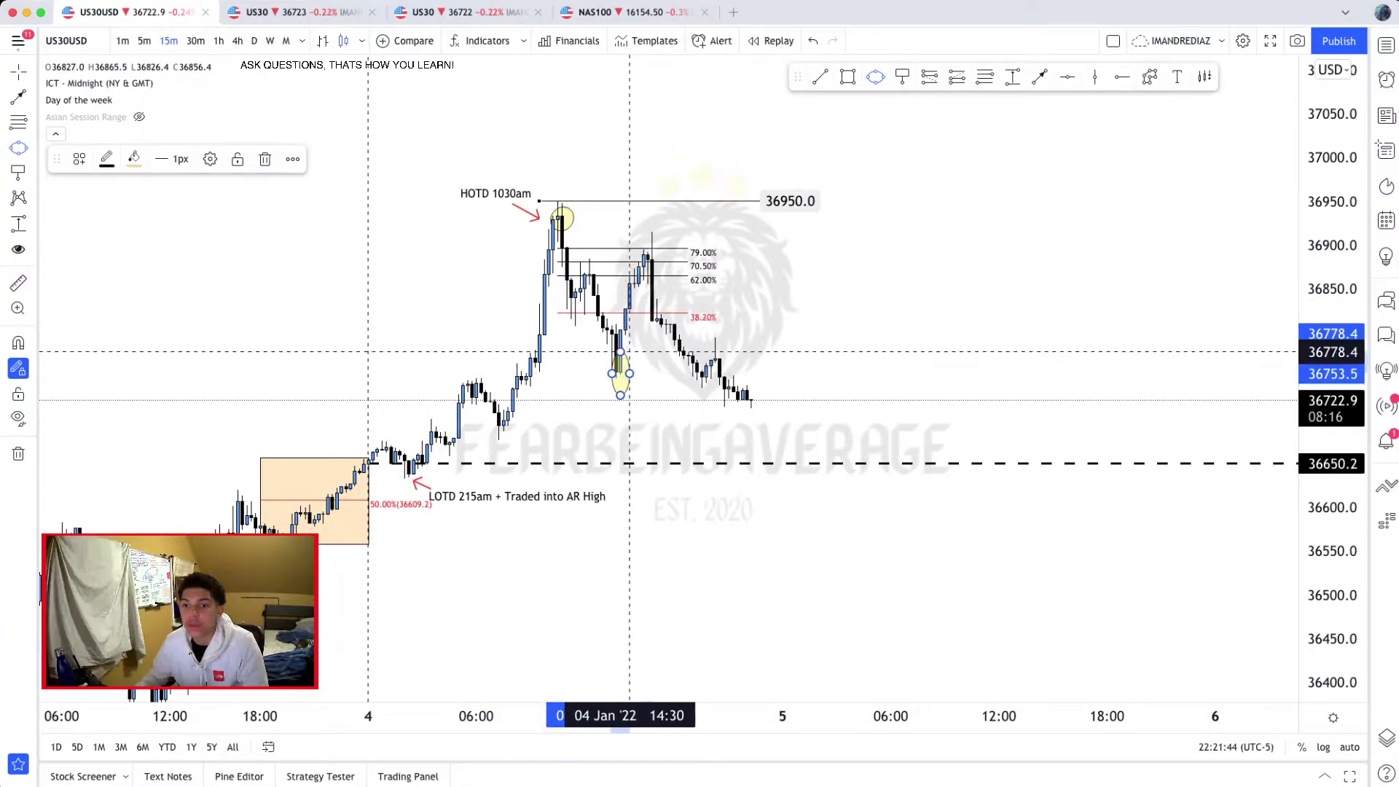
Step: Shorten the ellipse at the afternoon low and turn off the 0.382 level of the sell-off's Fib retracement
left_click(620, 385)
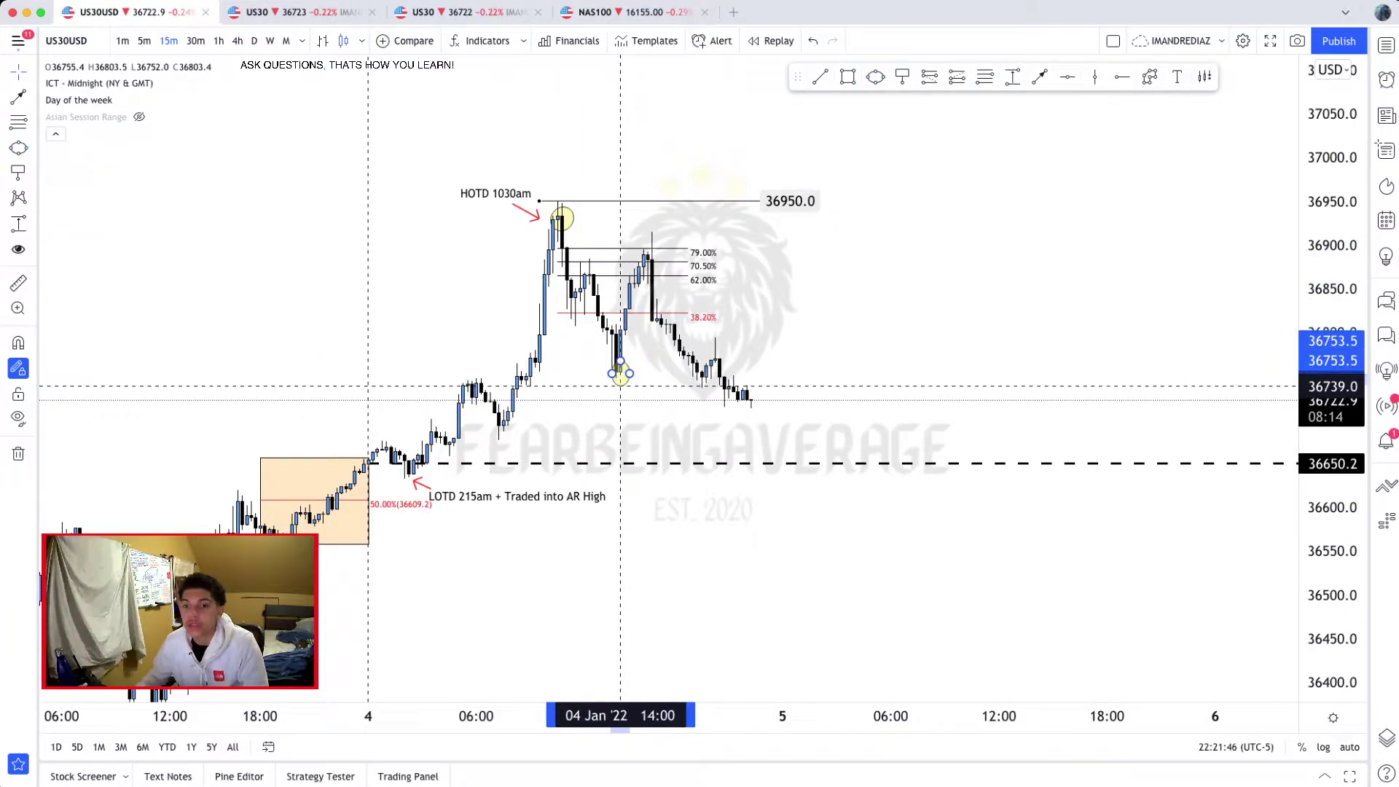
double_click(679, 317)
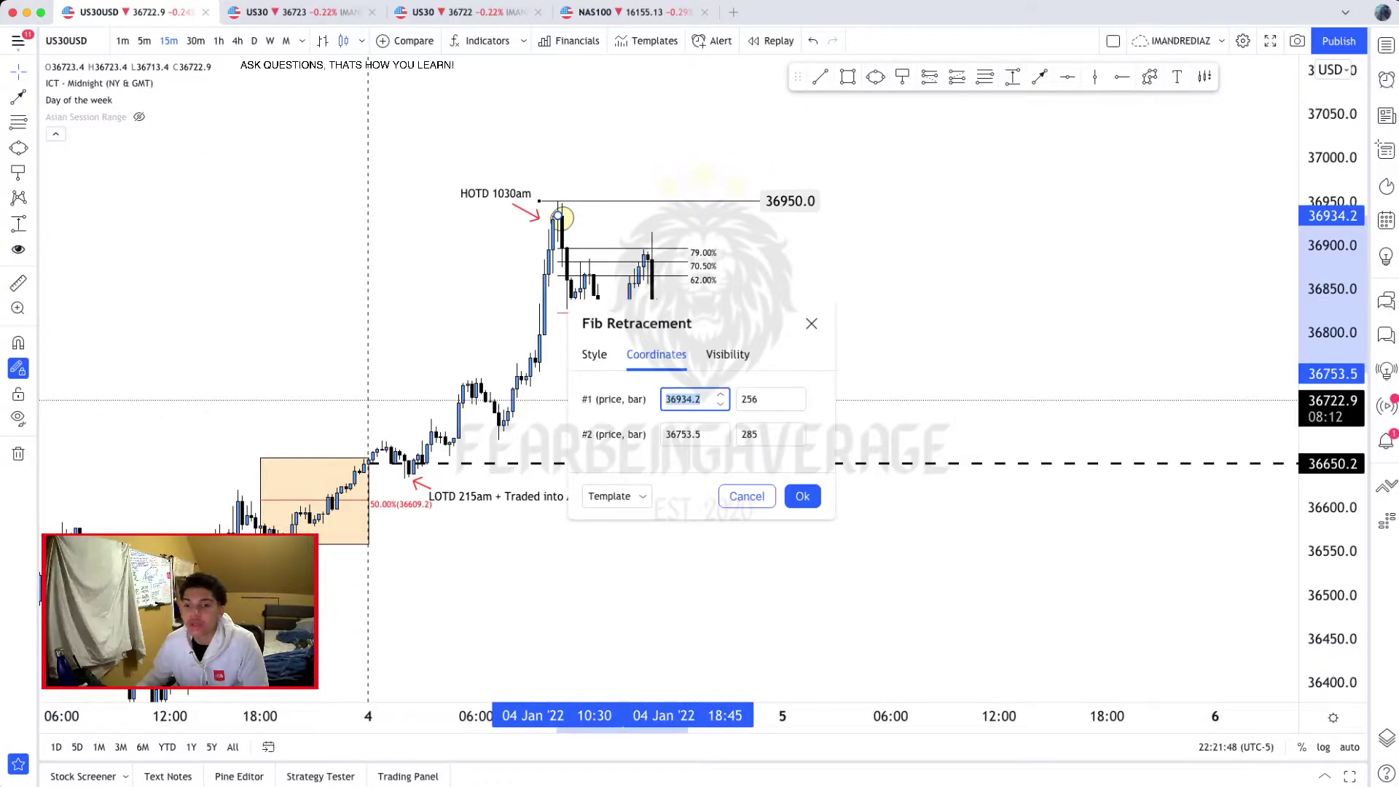
left_click(595, 354)
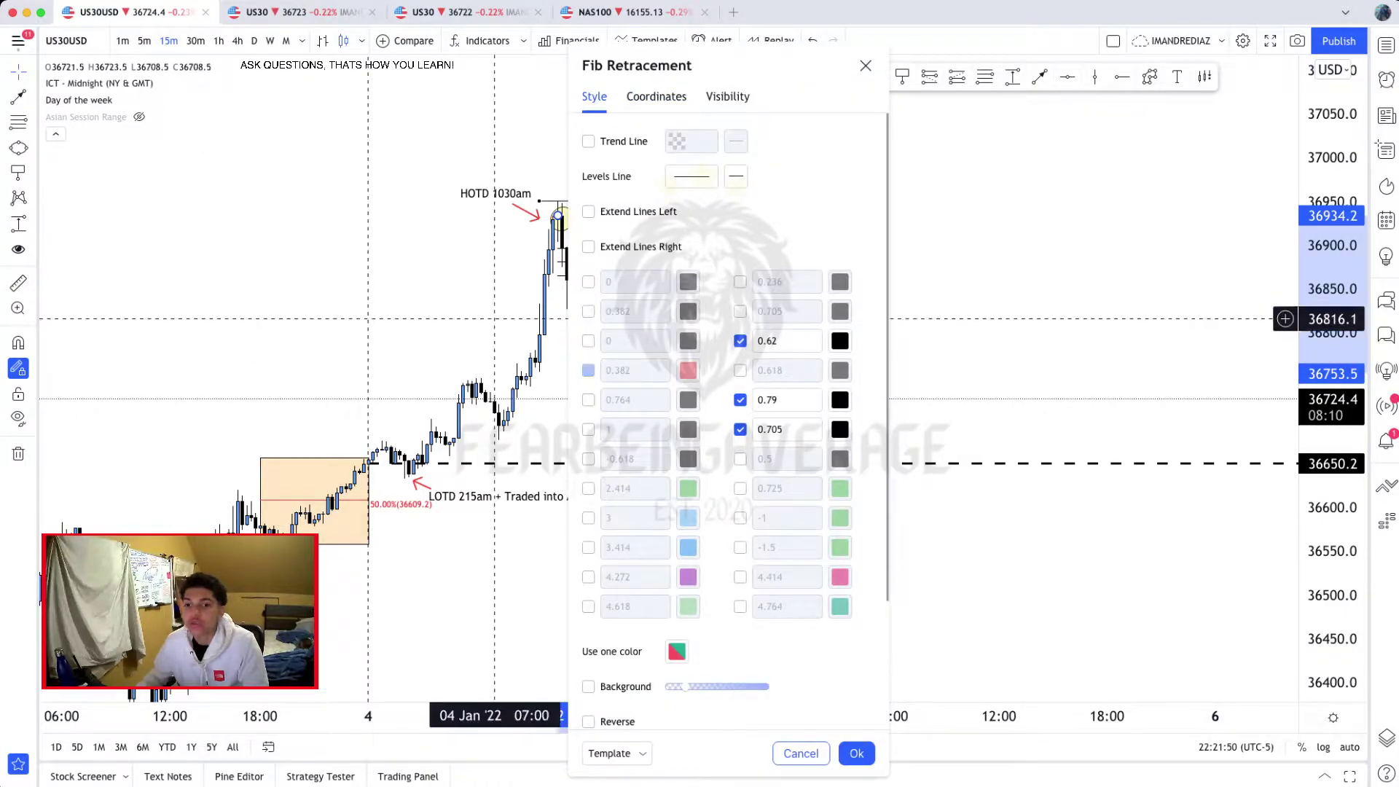
key("Return")
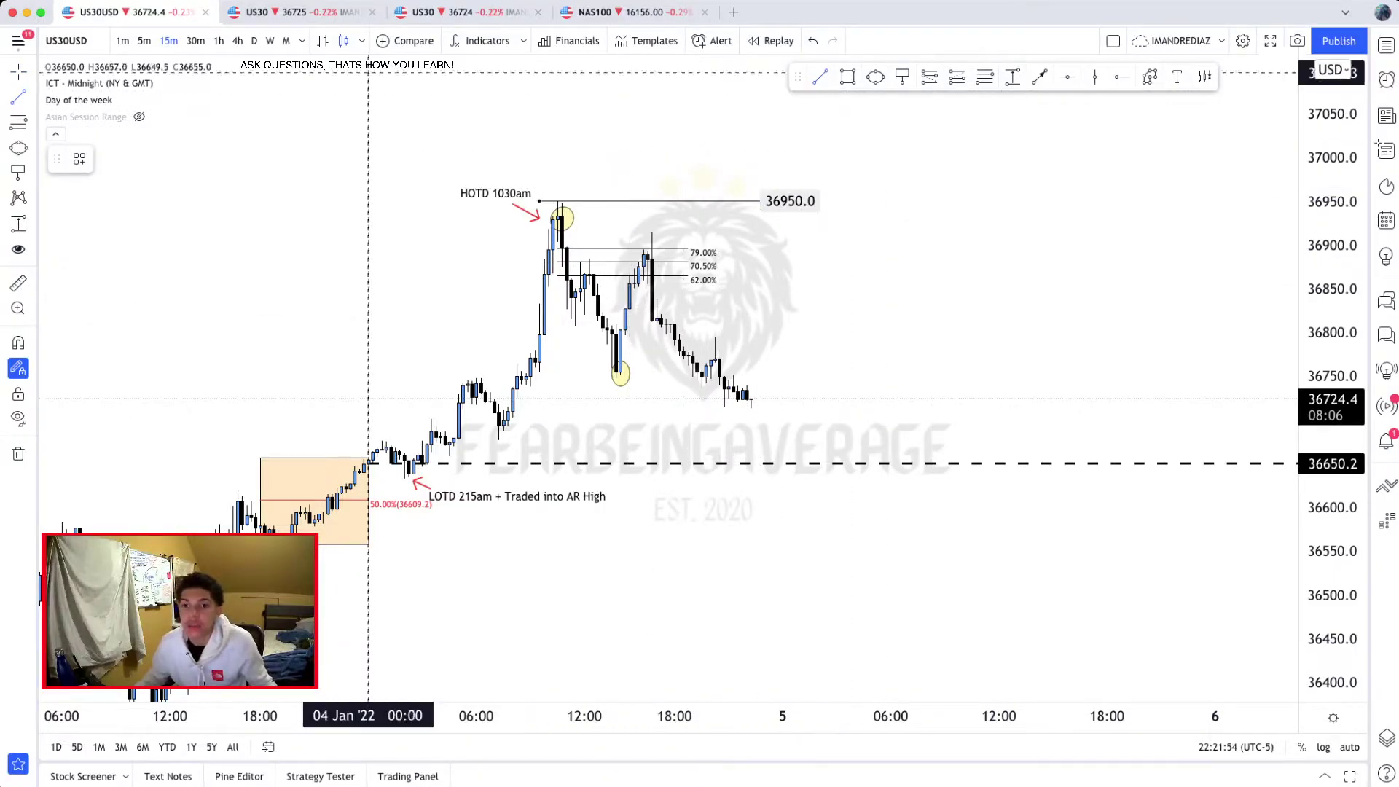
Step: On the 30-minute timeframe, draw a black horizontal trend line at 36927.8 from the 10:00 candle to 21:30 on 4 January
left_click(195, 41)
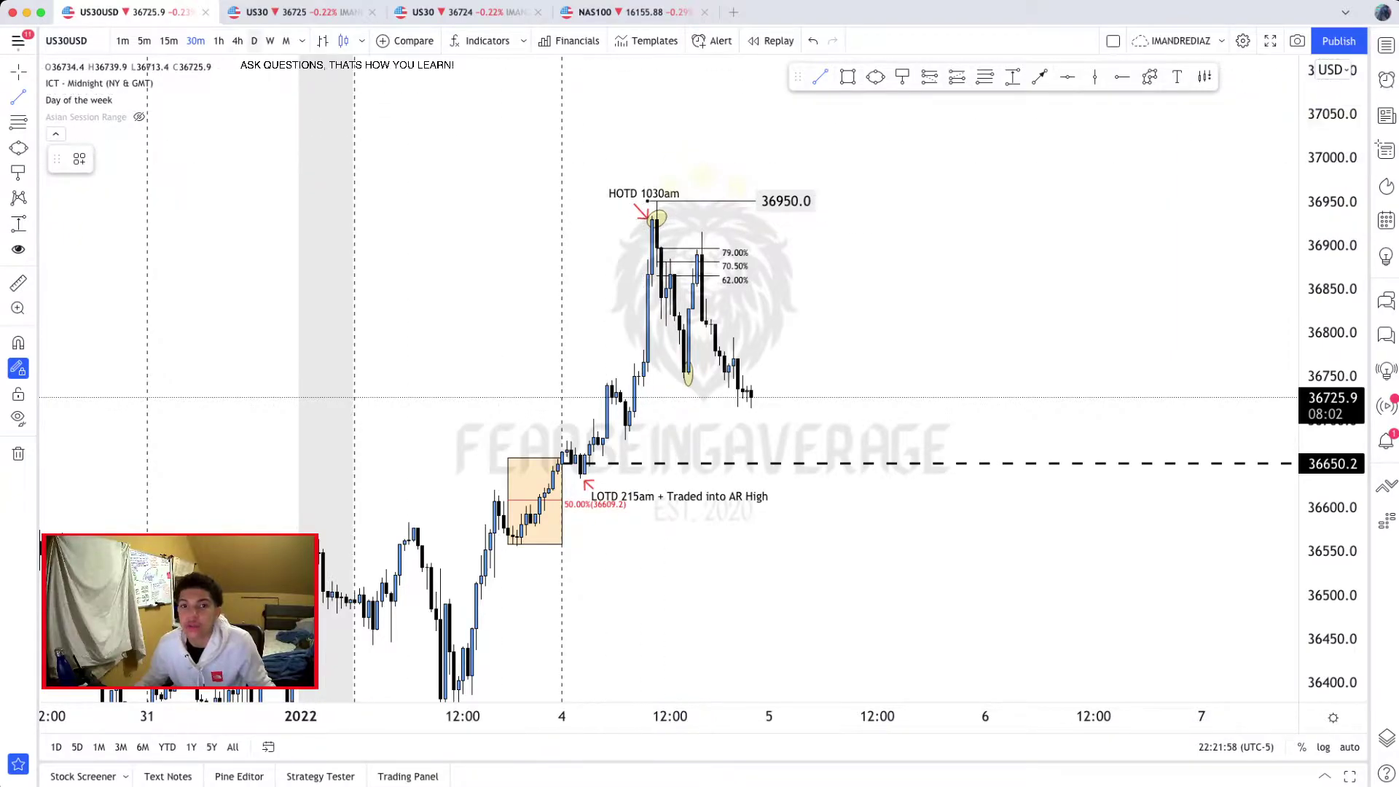
left_click(219, 41)
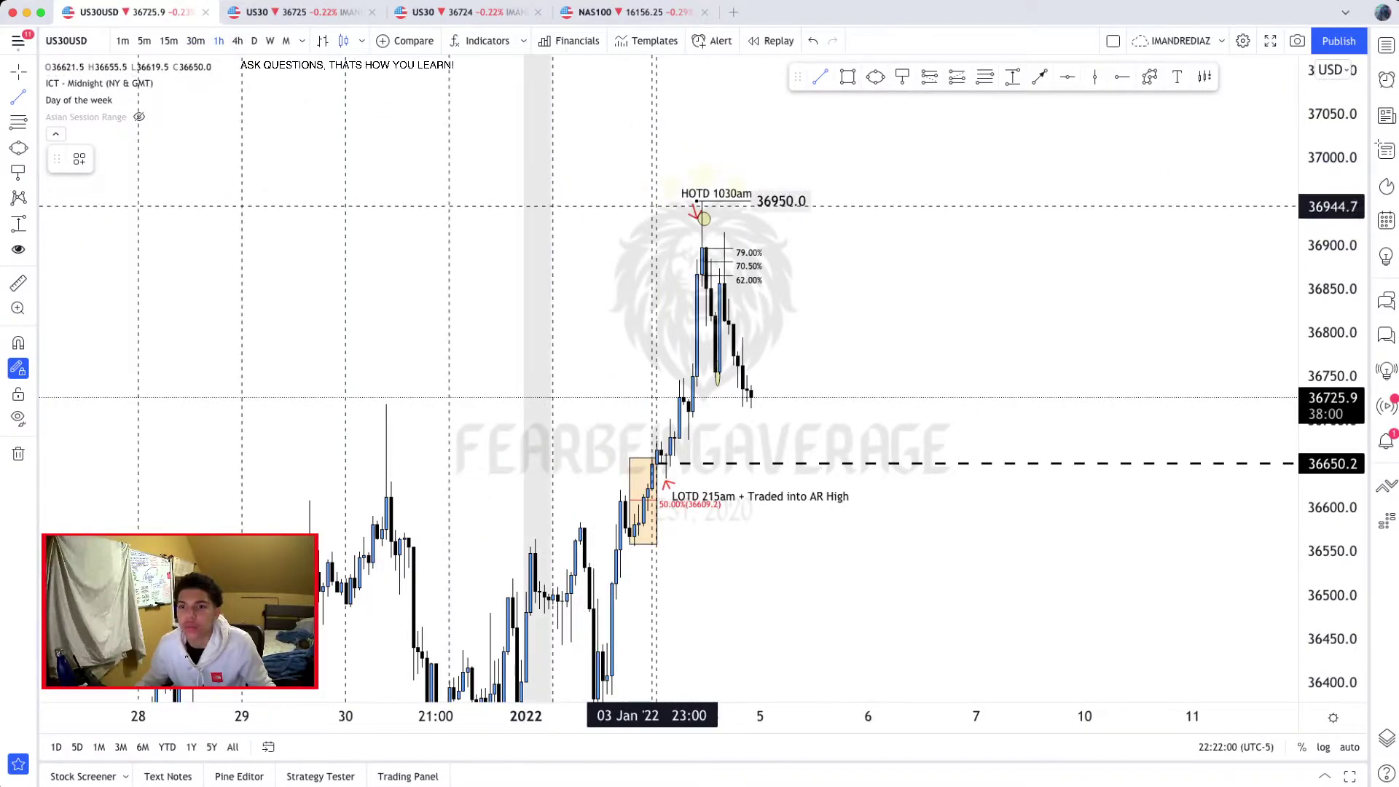
left_click(195, 41)
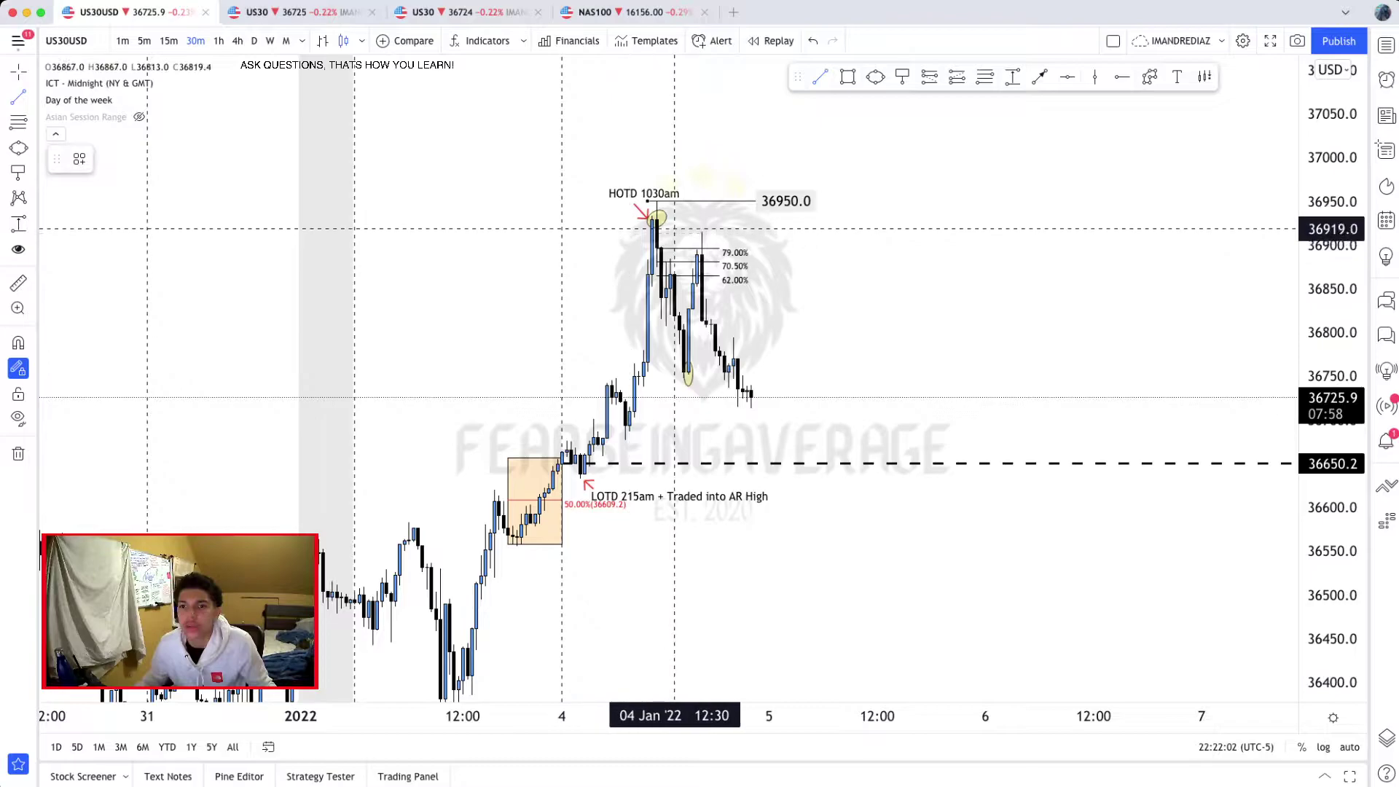
left_click_drag(652, 220, 747, 220)
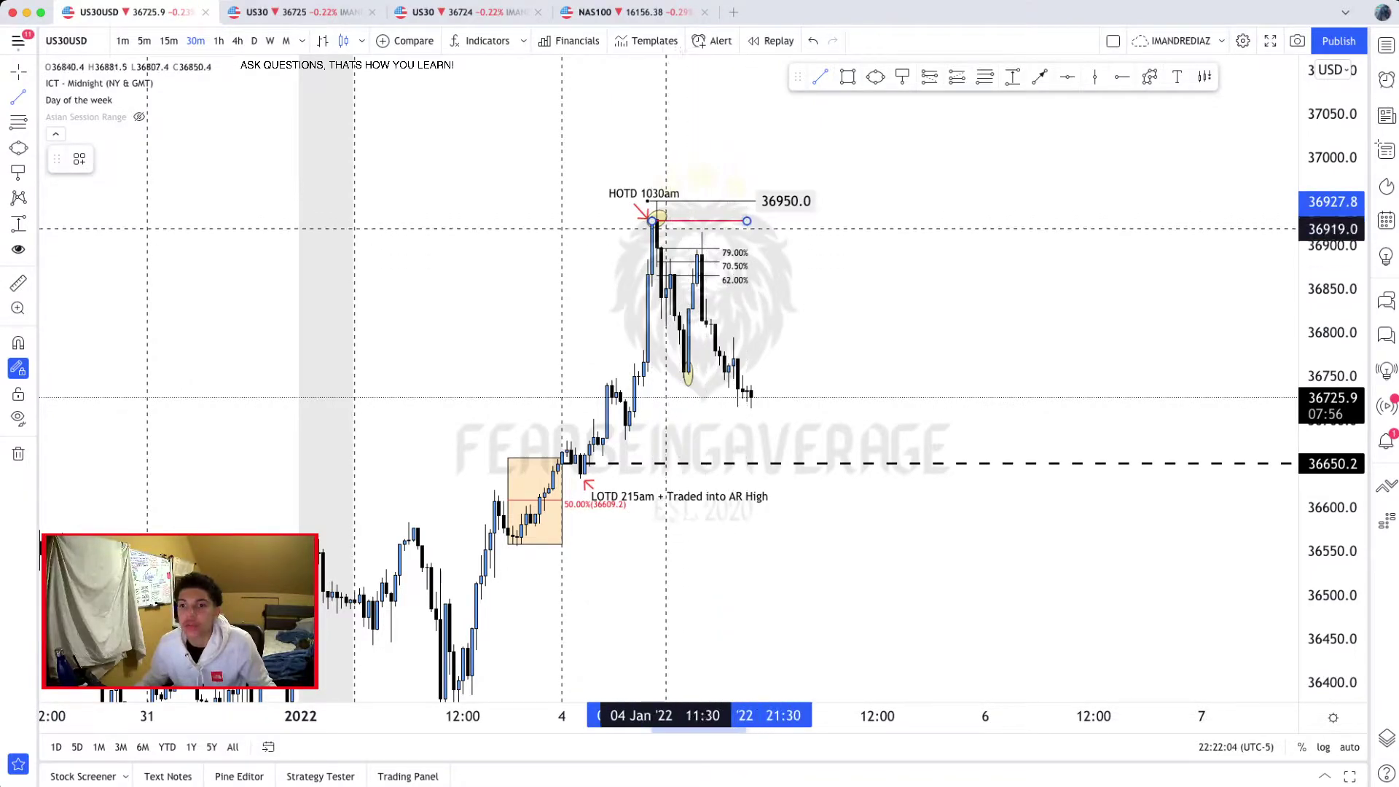
left_click(106, 158)
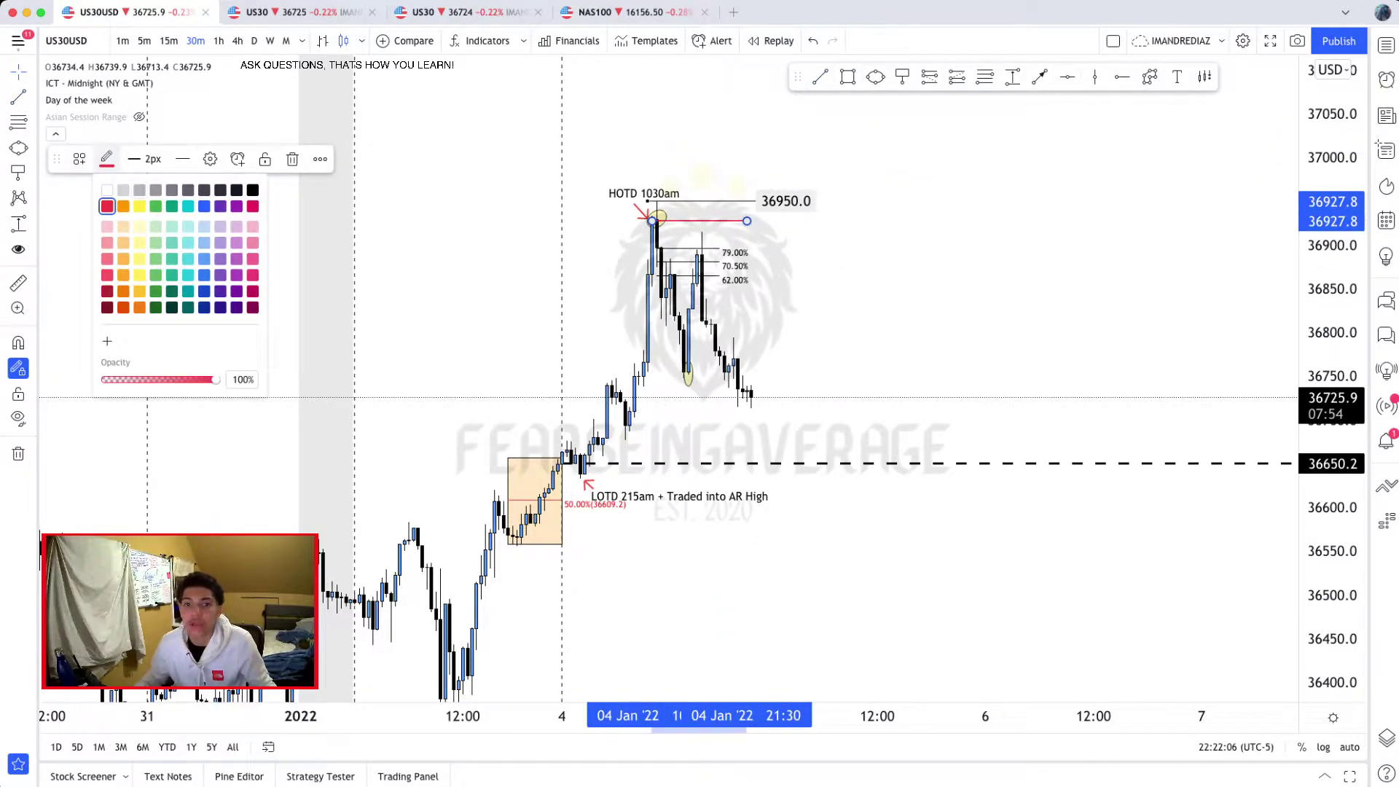
left_click(253, 191)
Step: Draw a second trend line at 36867.5 from 10:00 to 21:30 and apply the 30m OB template
left_click(819, 76)
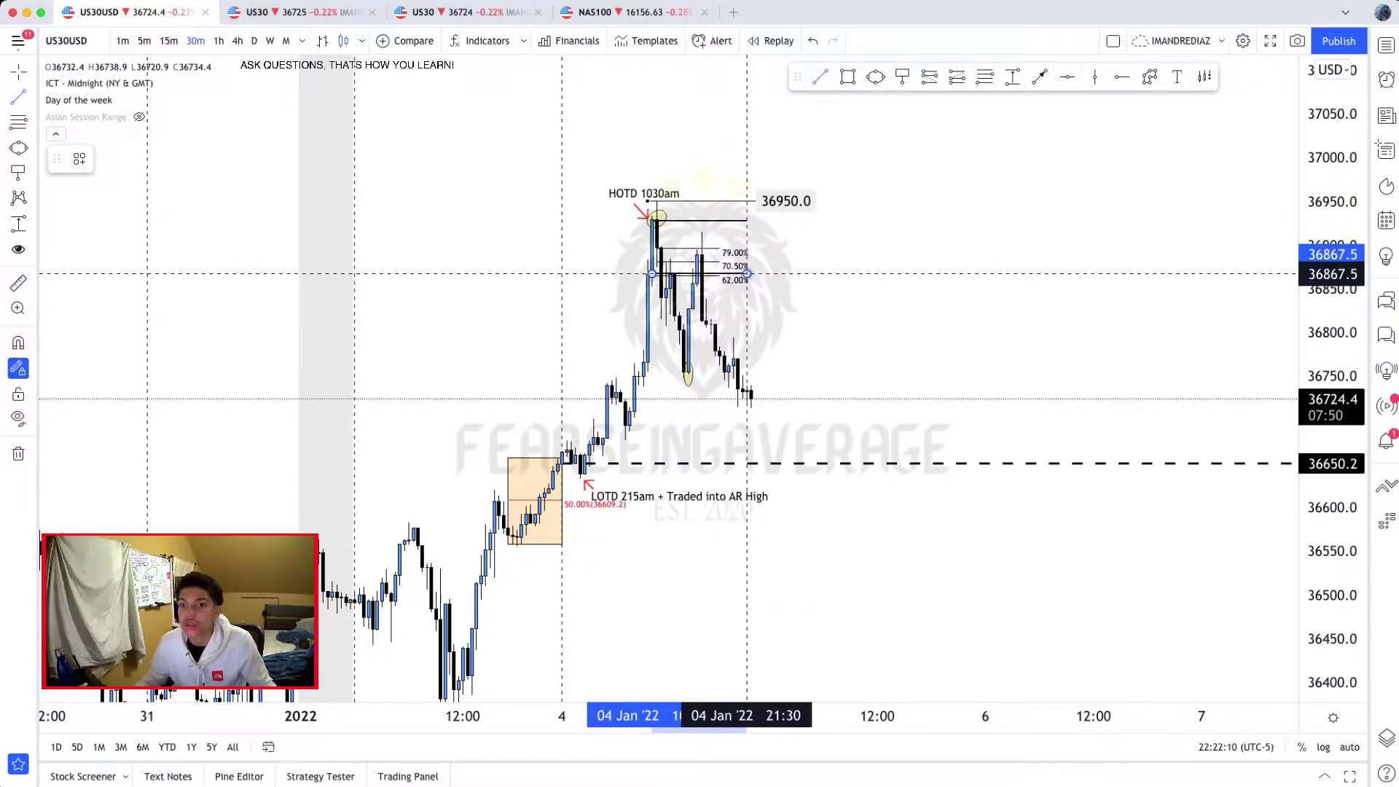
left_click(747, 274)
right_click(747, 275)
mouse_move(803, 342)
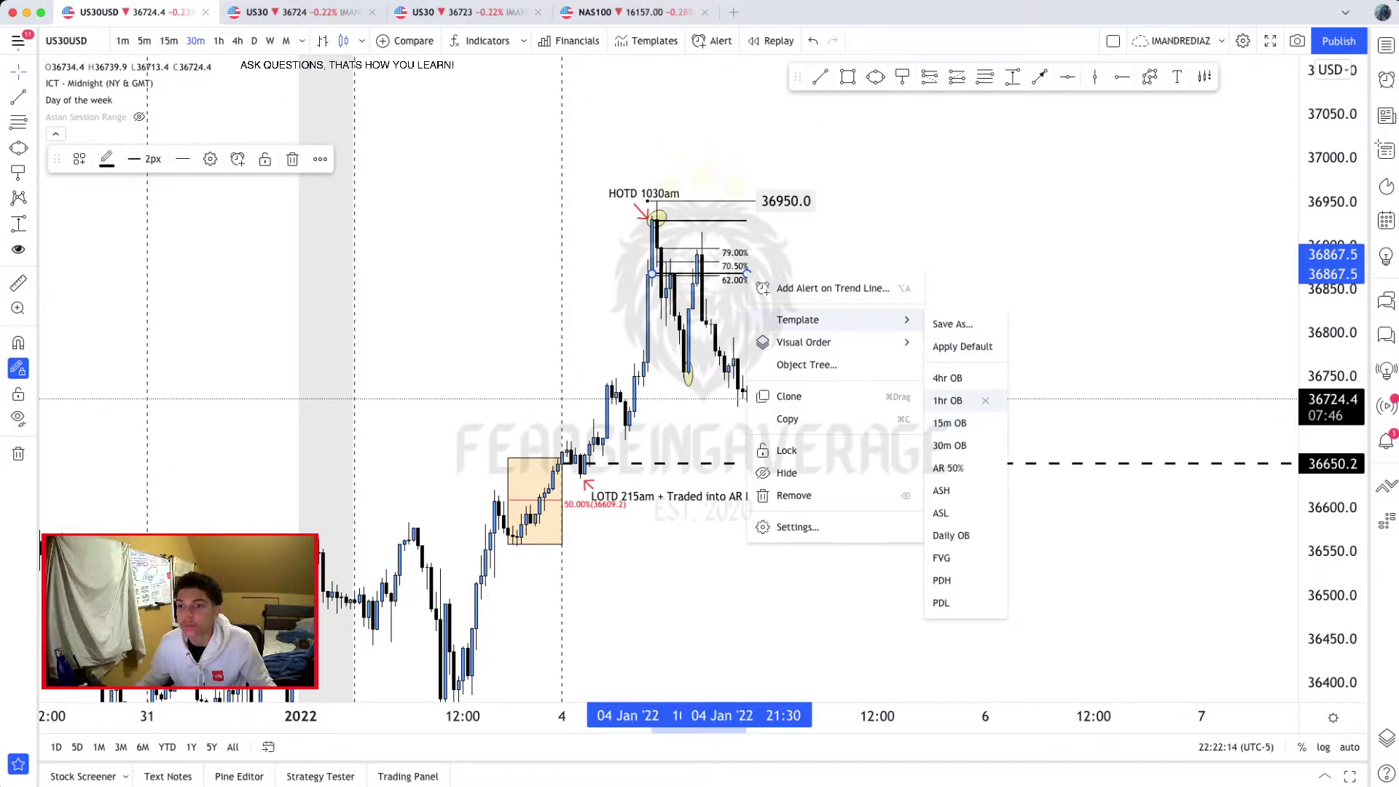
left_click(949, 445)
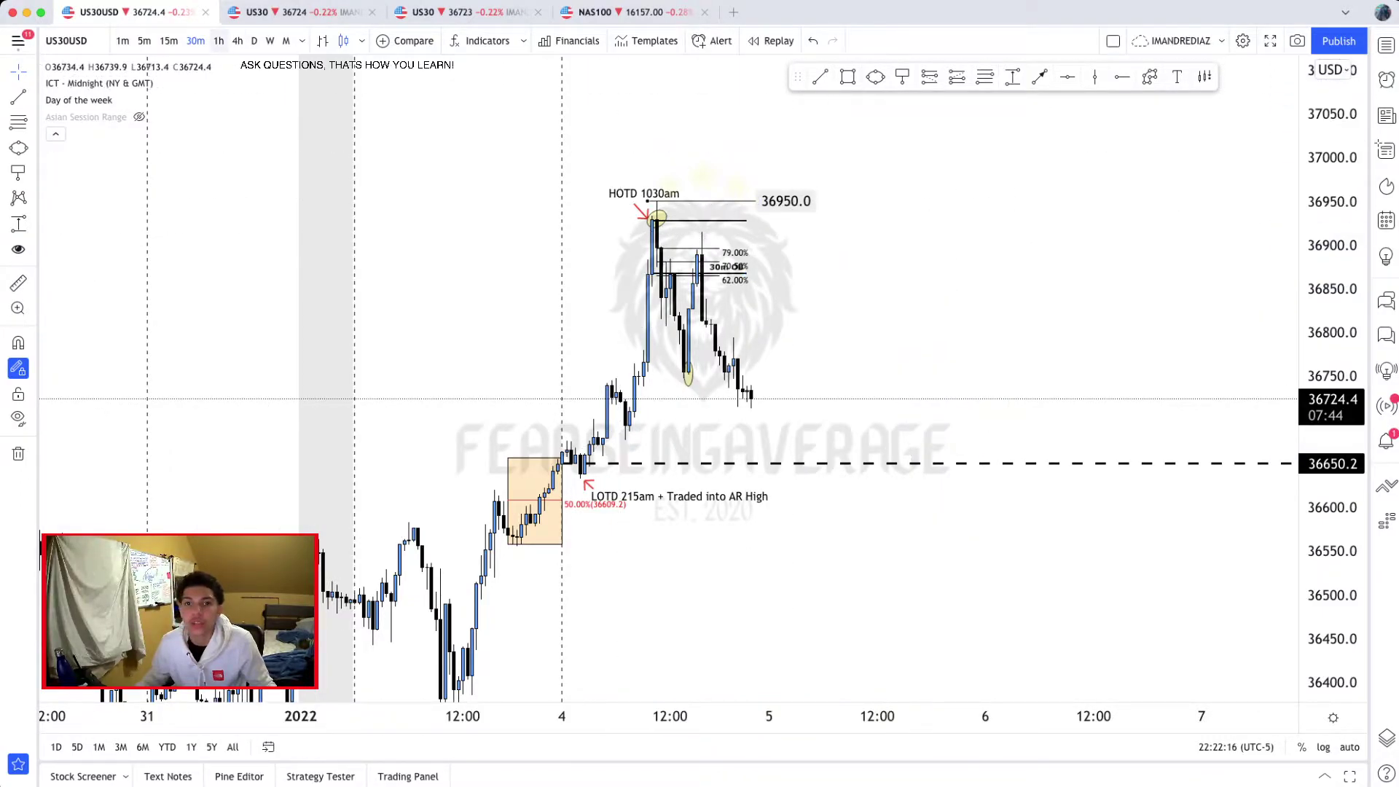
Step: Return to the 15-minute timeframe and extend both order block lines to 23:00
scroll(680, 231, "up", 4)
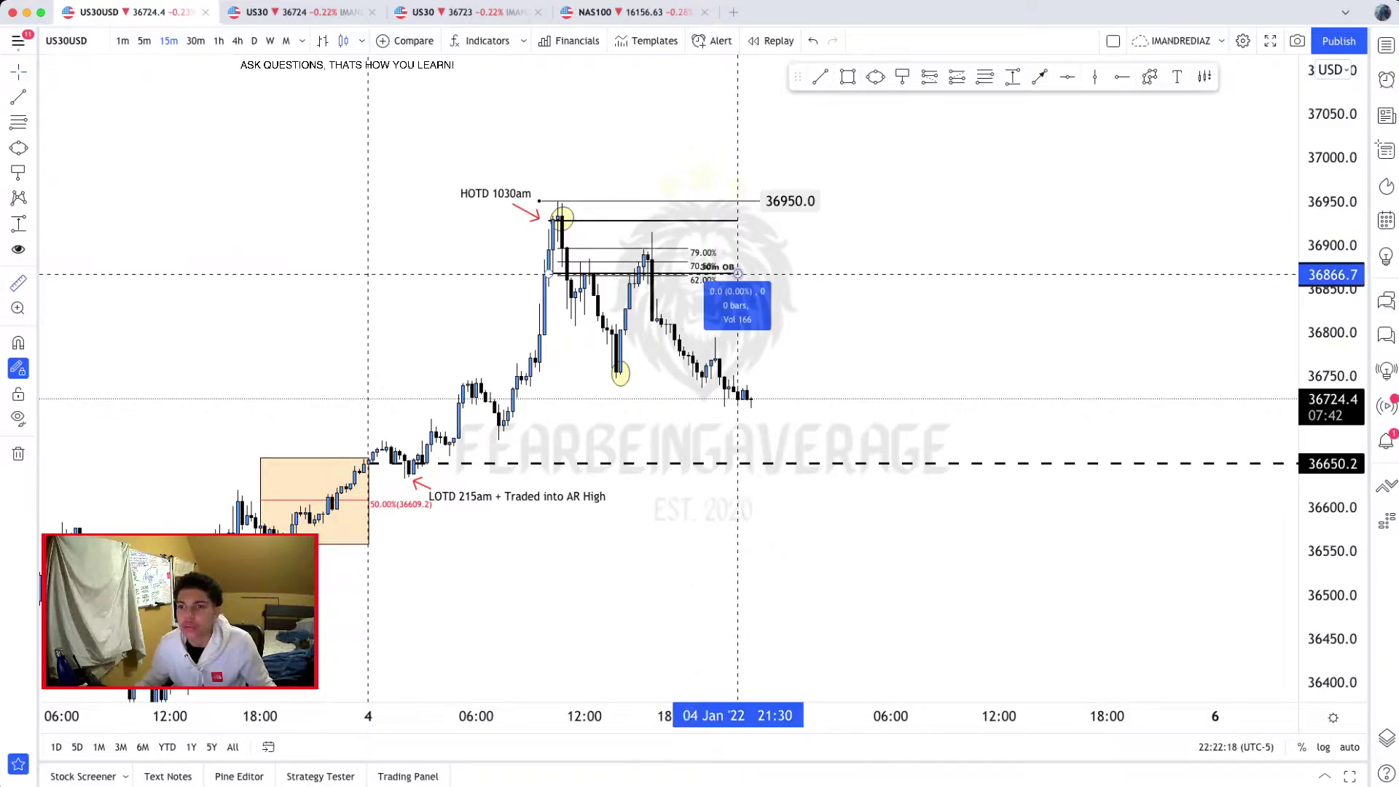
left_click_drag(759, 274, 786, 275)
left_click_drag(759, 223, 786, 222)
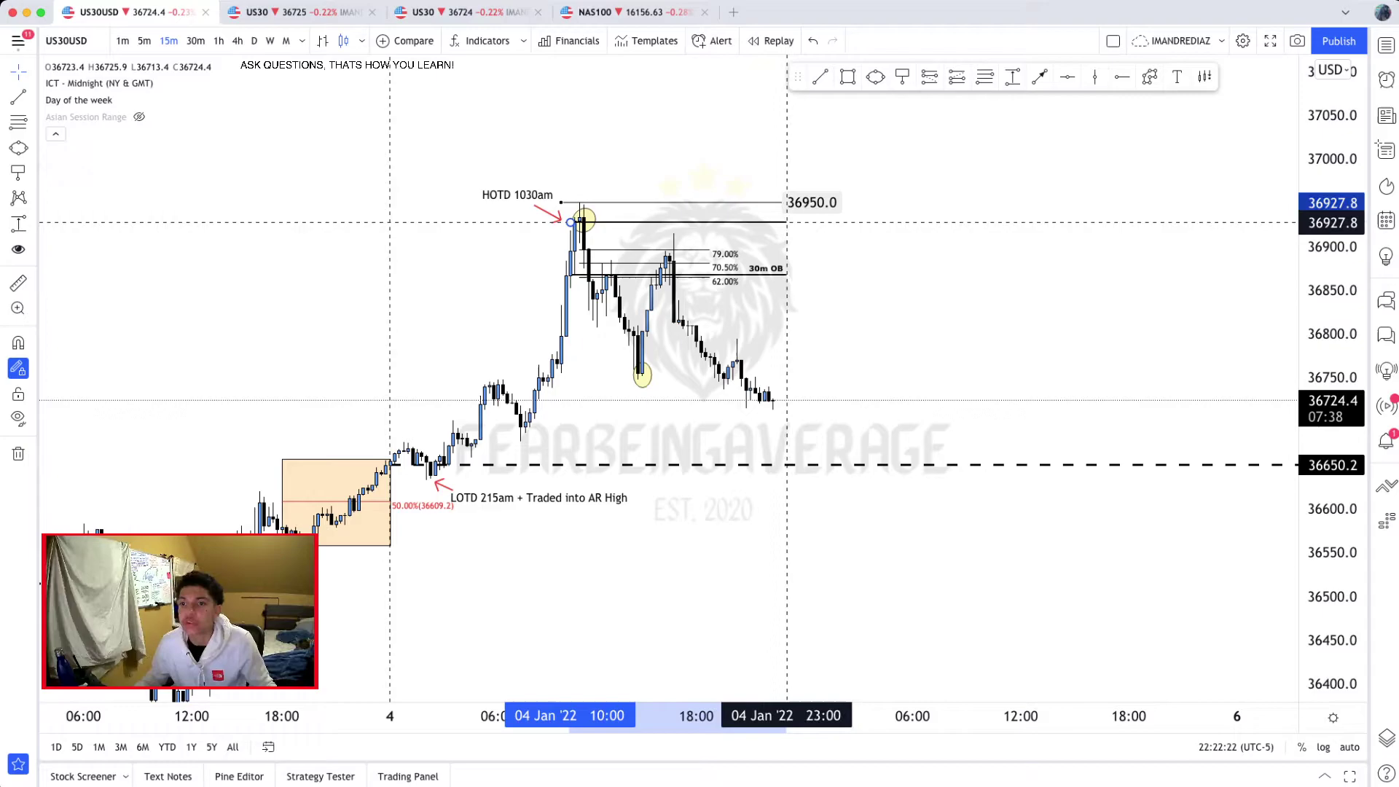
left_click(823, 261)
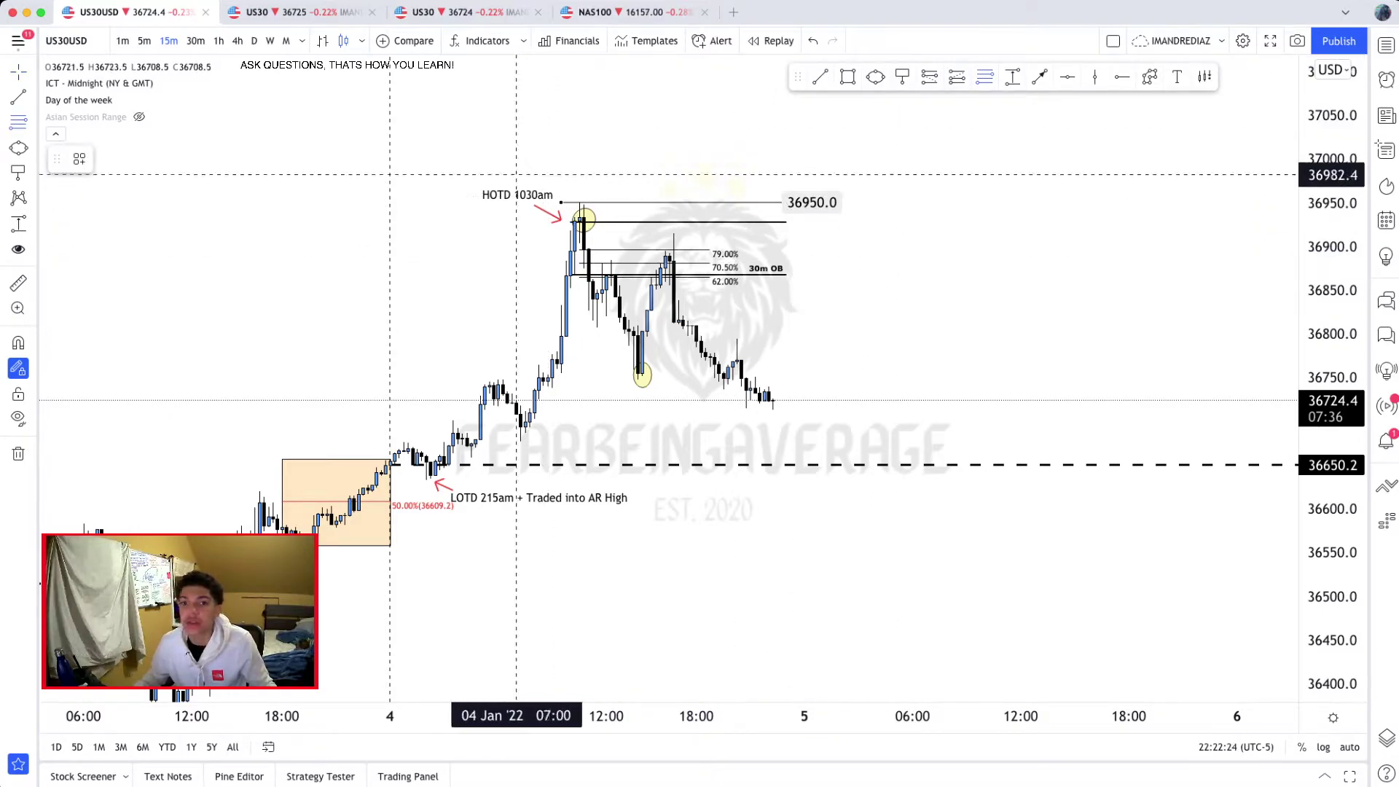
Step: Draw a Fib retracement showing only the 50% level from 36928.6 on the upper order block line down to the 30m OB line
left_click(81, 220)
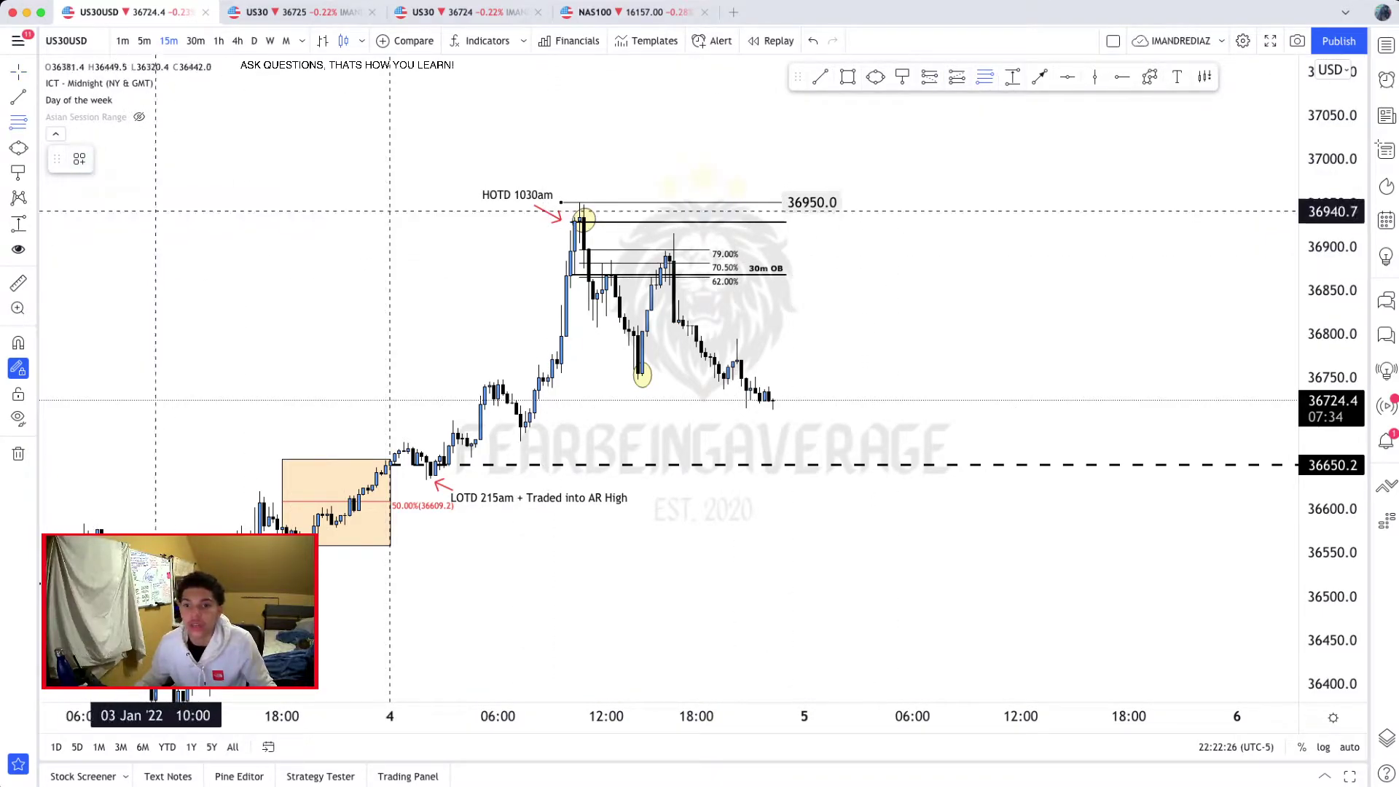
left_click(575, 221)
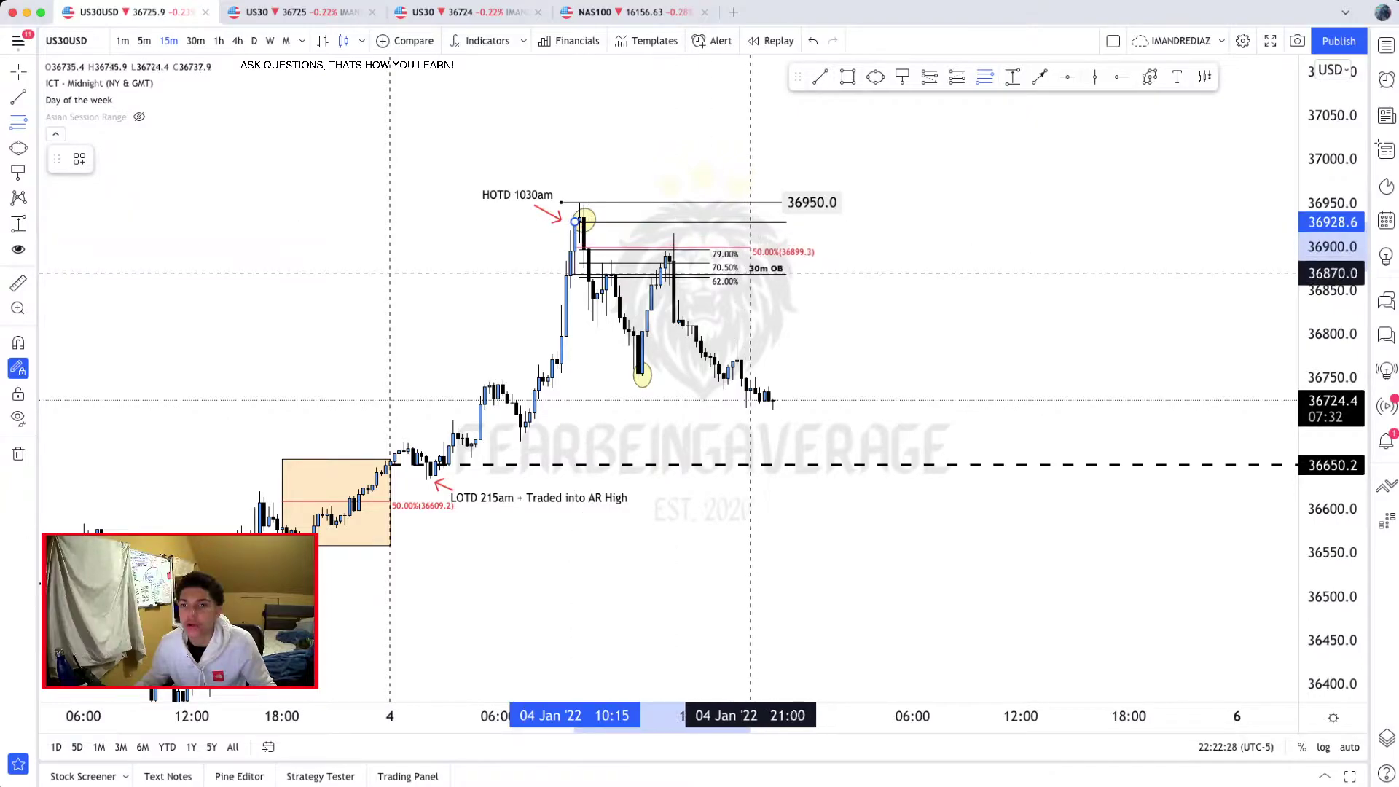
left_click(786, 273)
left_click(854, 255)
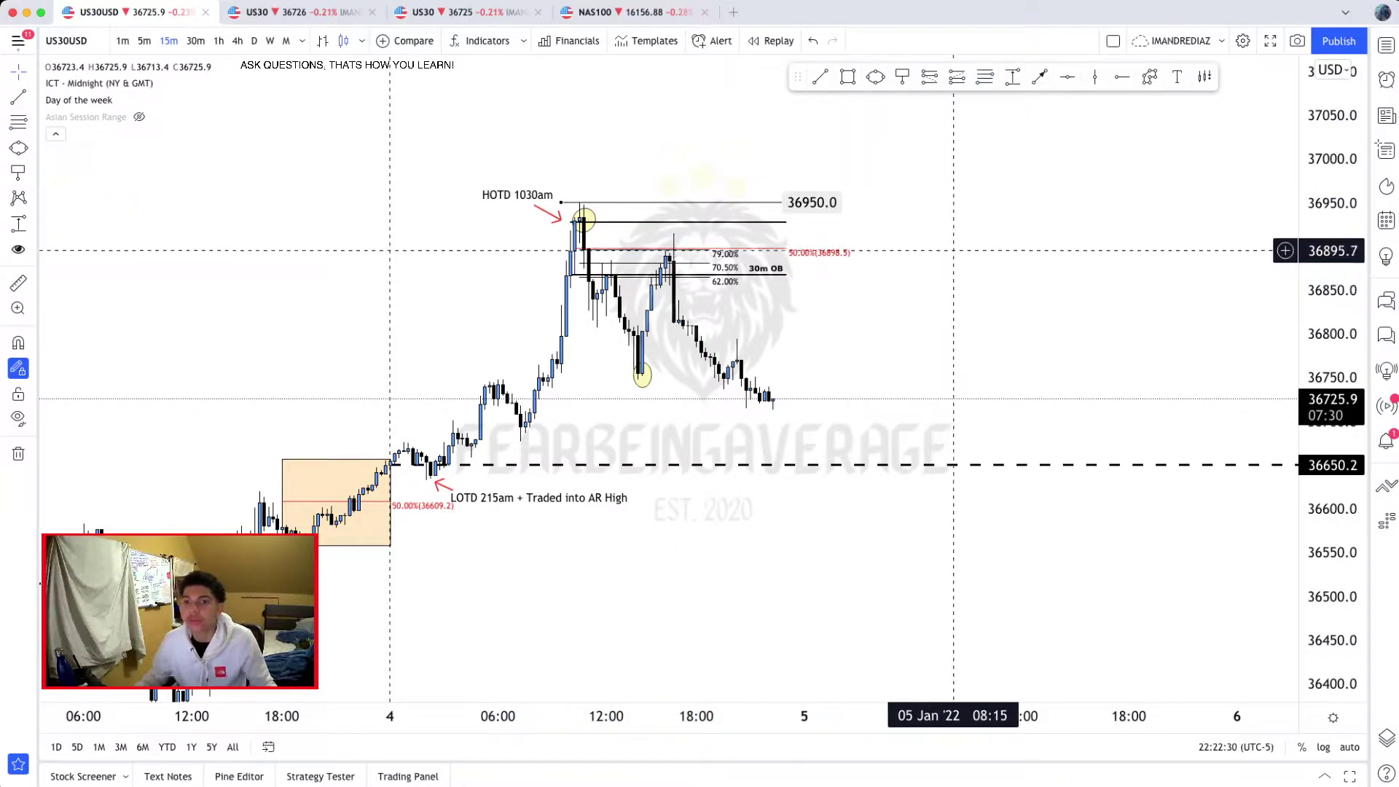
Step: Draw a red arrow from 36932.3 down to 36905.6, pointing at the afternoon pullback high inside the order block
left_click_drag(951, 249, 955, 244)
left_click_drag(1331, 287, 1328, 145)
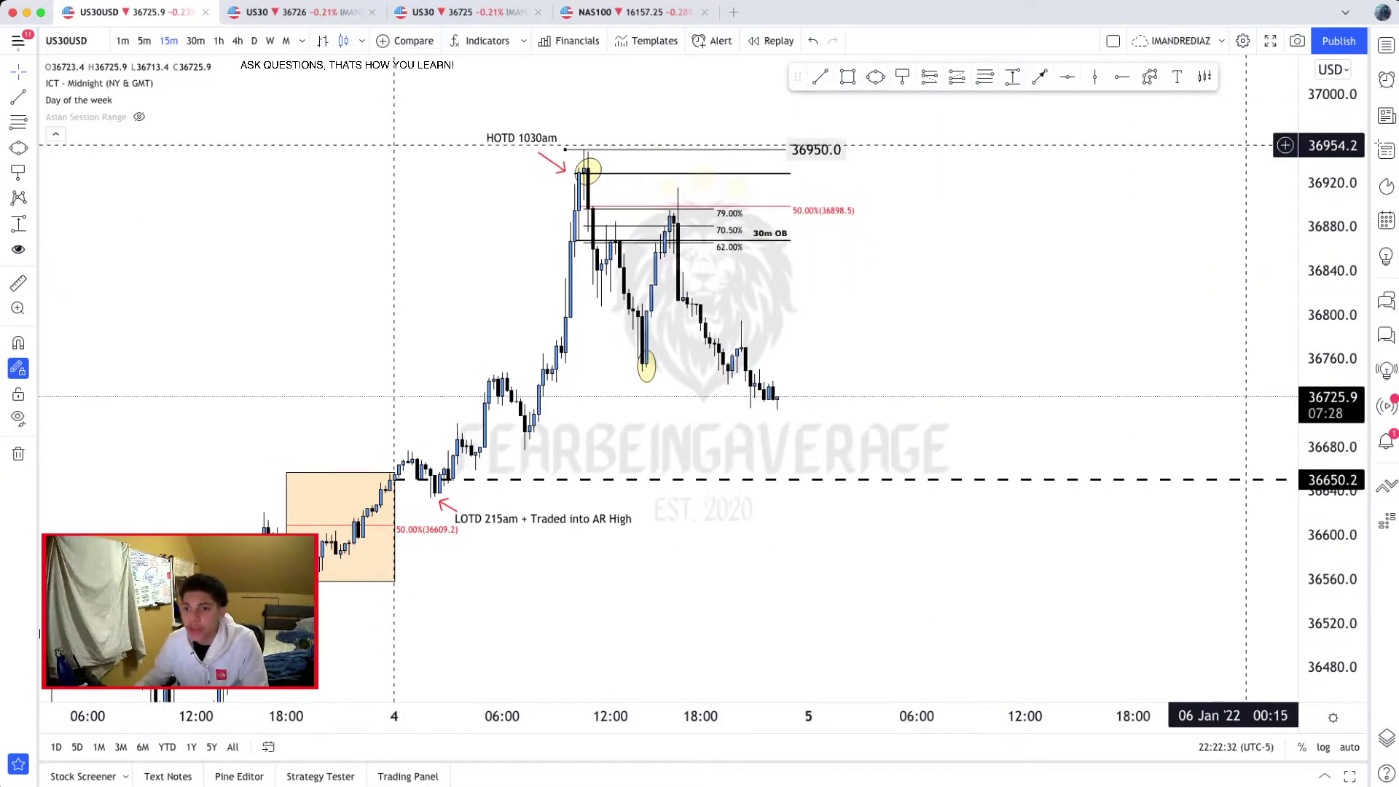
mouse_move(1009, 235)
left_mouse_down()
mouse_move(1036, 391)
mouse_move(1001, 330)
left_mouse_up()
scroll(1034, 389, "up", 3)
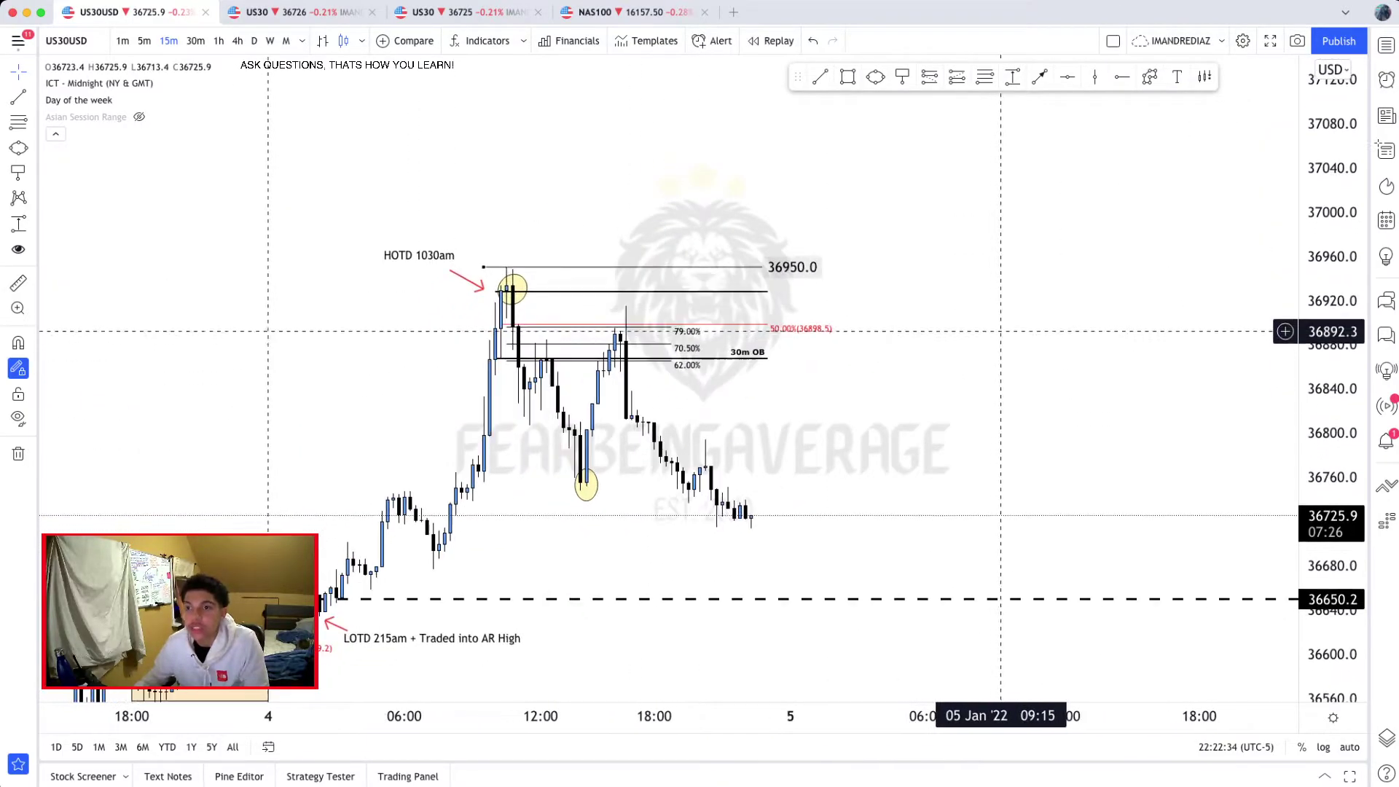
left_click(1039, 77)
left_click(660, 287)
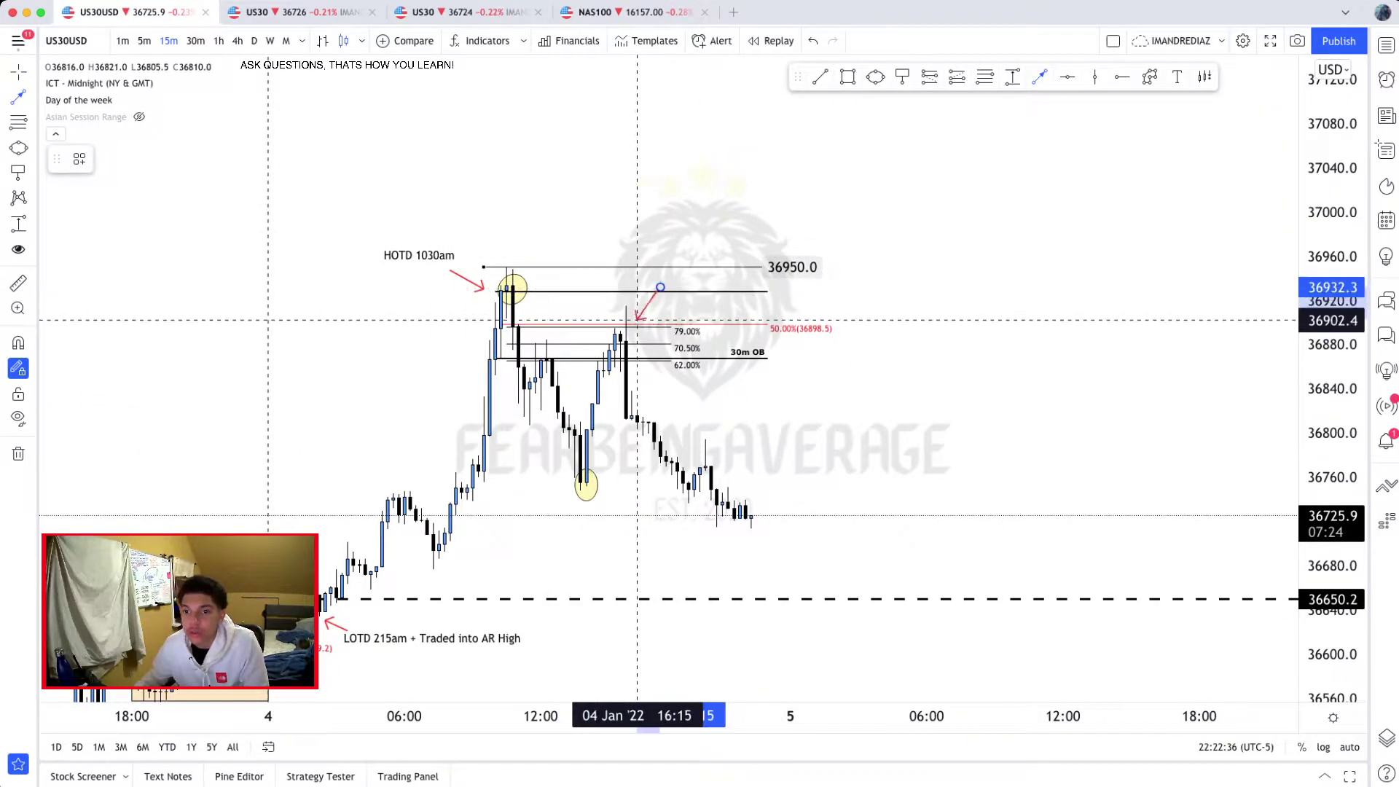
left_click(637, 315)
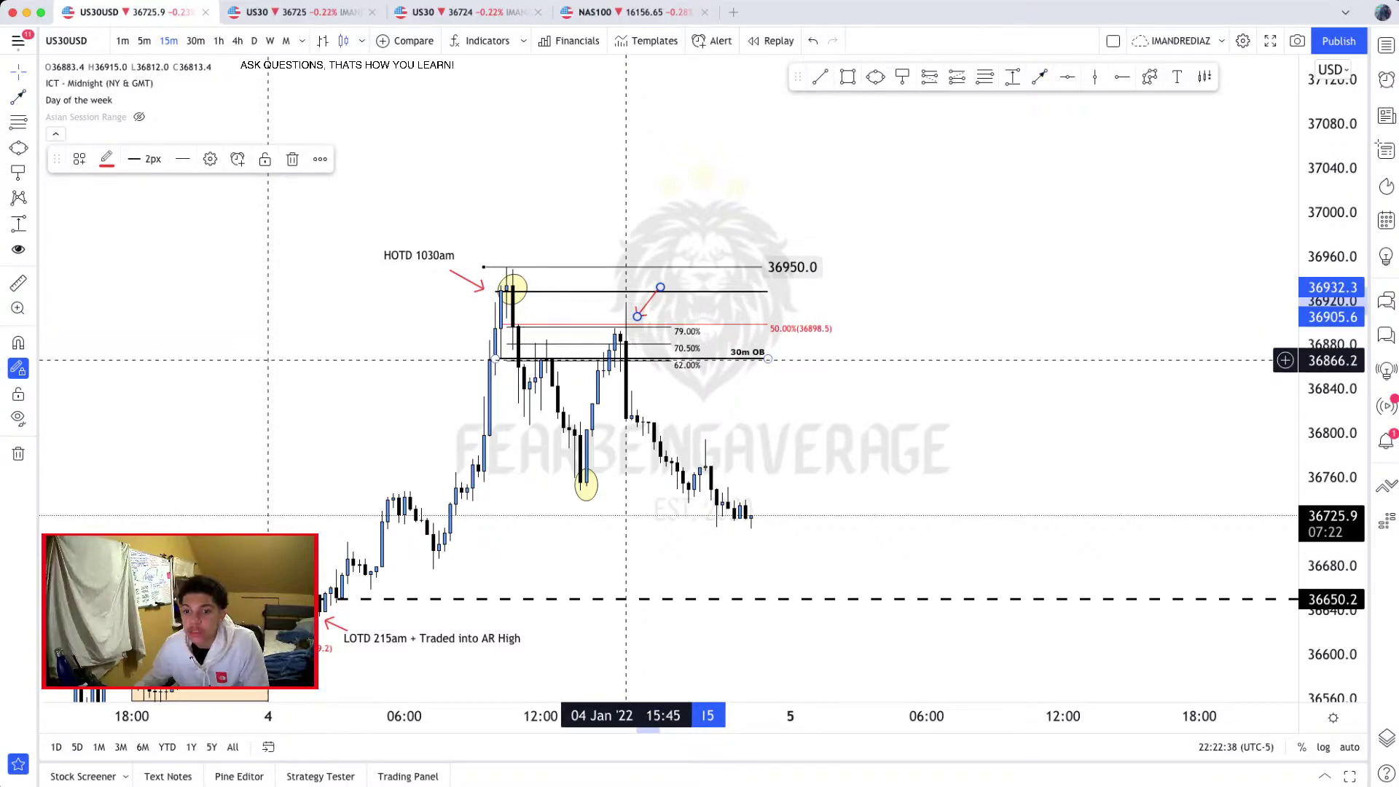
Step: Add the text note "Possible re entry at FIB SHORT + 30m OB" beside the arrow at the pullback high
scroll(681, 466, "down", 3)
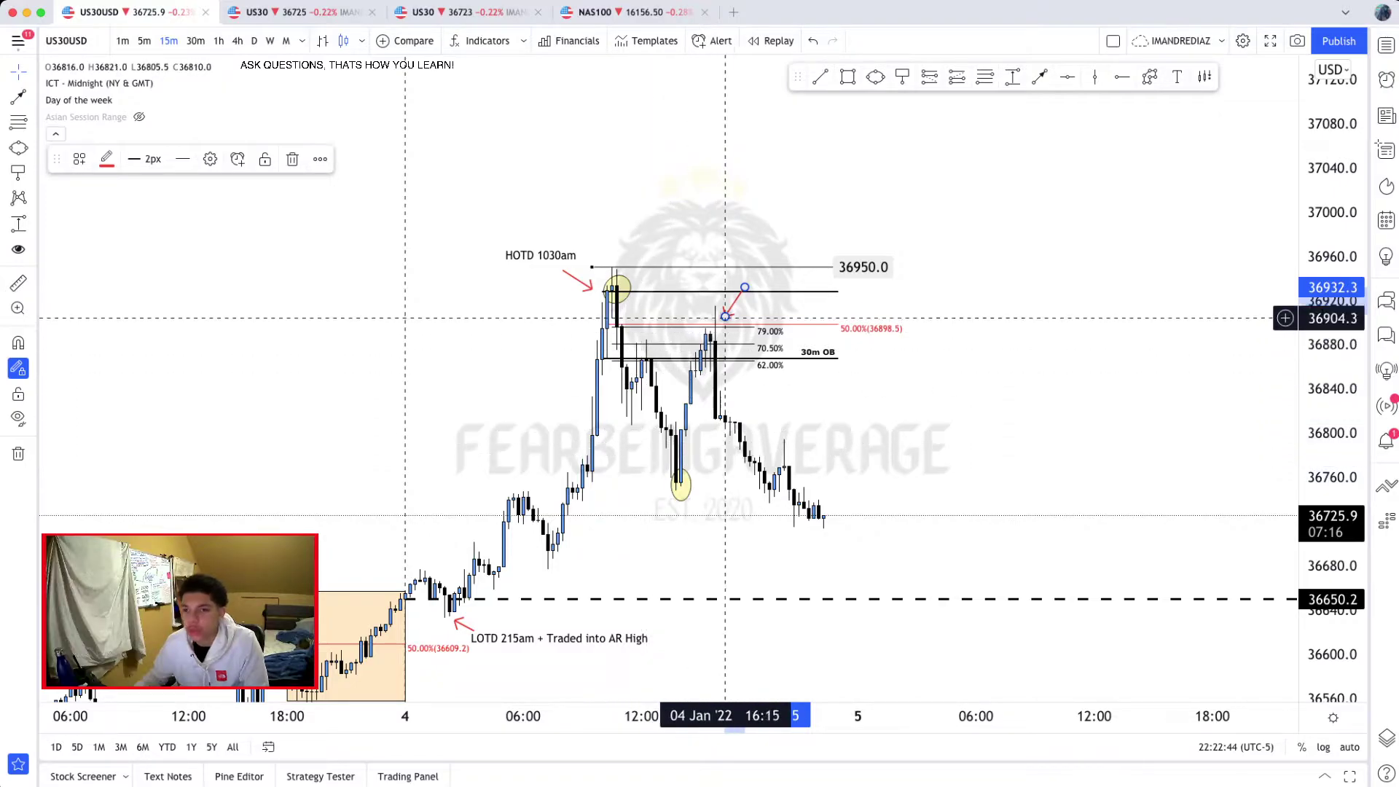
scroll(704, 369, "up", 1)
right_click(682, 141)
left_click(683, 142)
left_click_drag(727, 169, 678, 66)
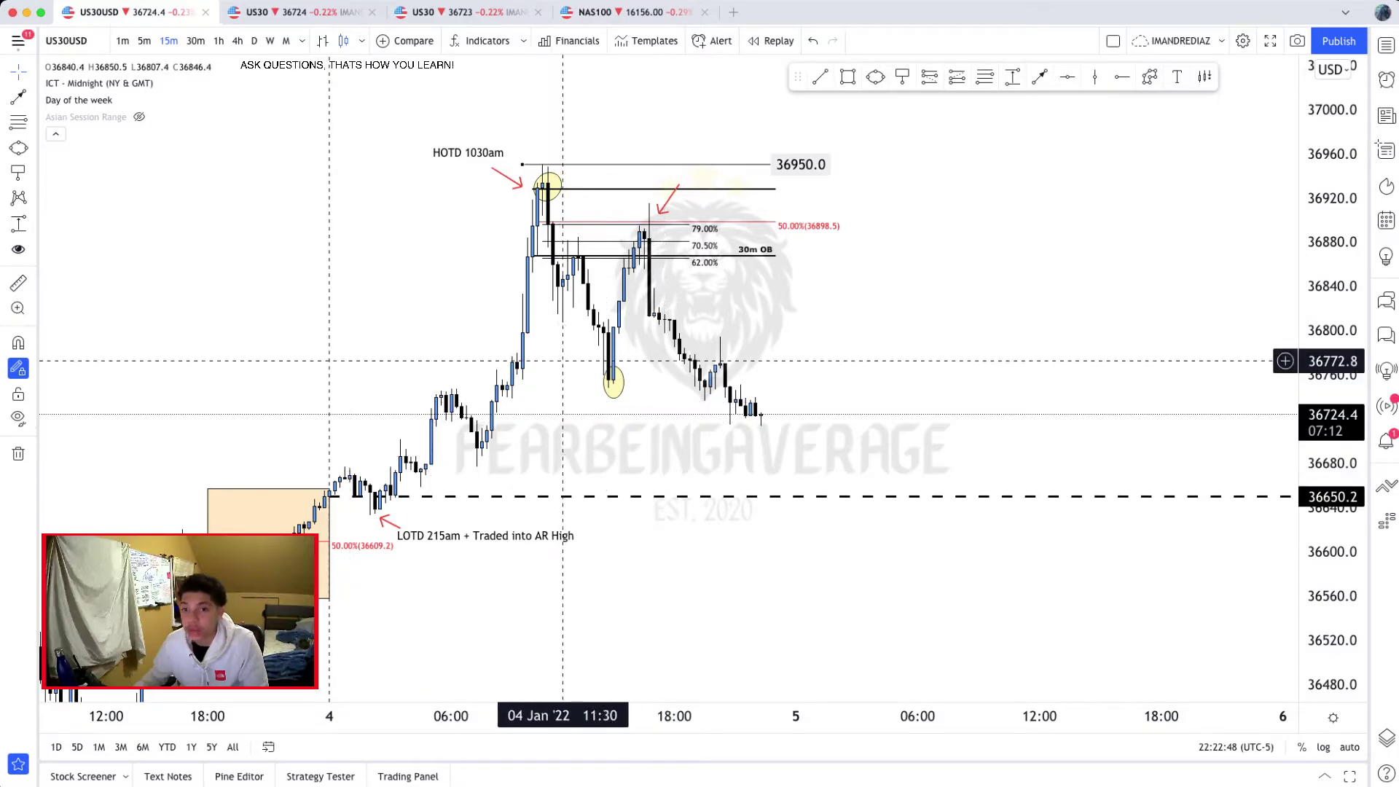
left_click_drag(767, 320, 824, 428)
scroll(732, 357, "up", 1)
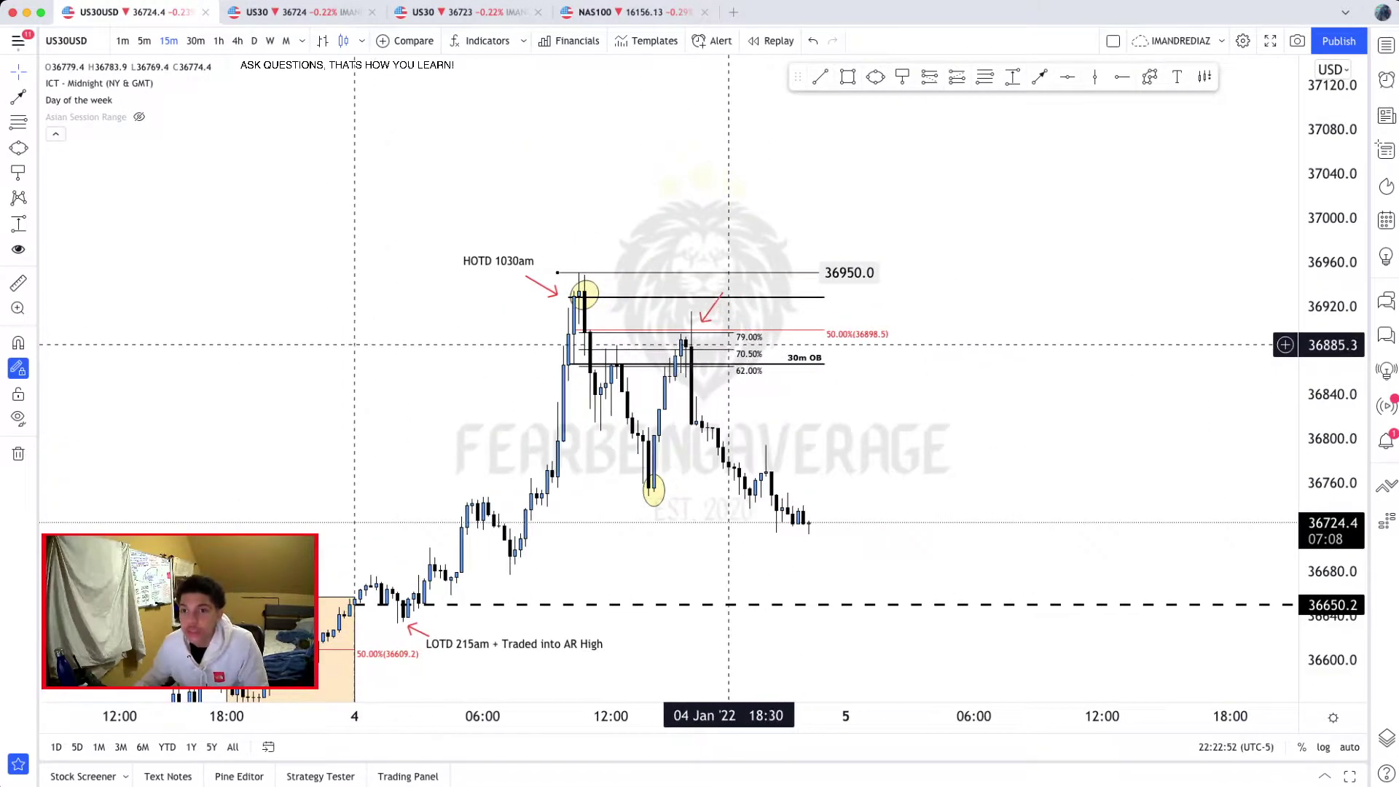
left_click(1177, 76)
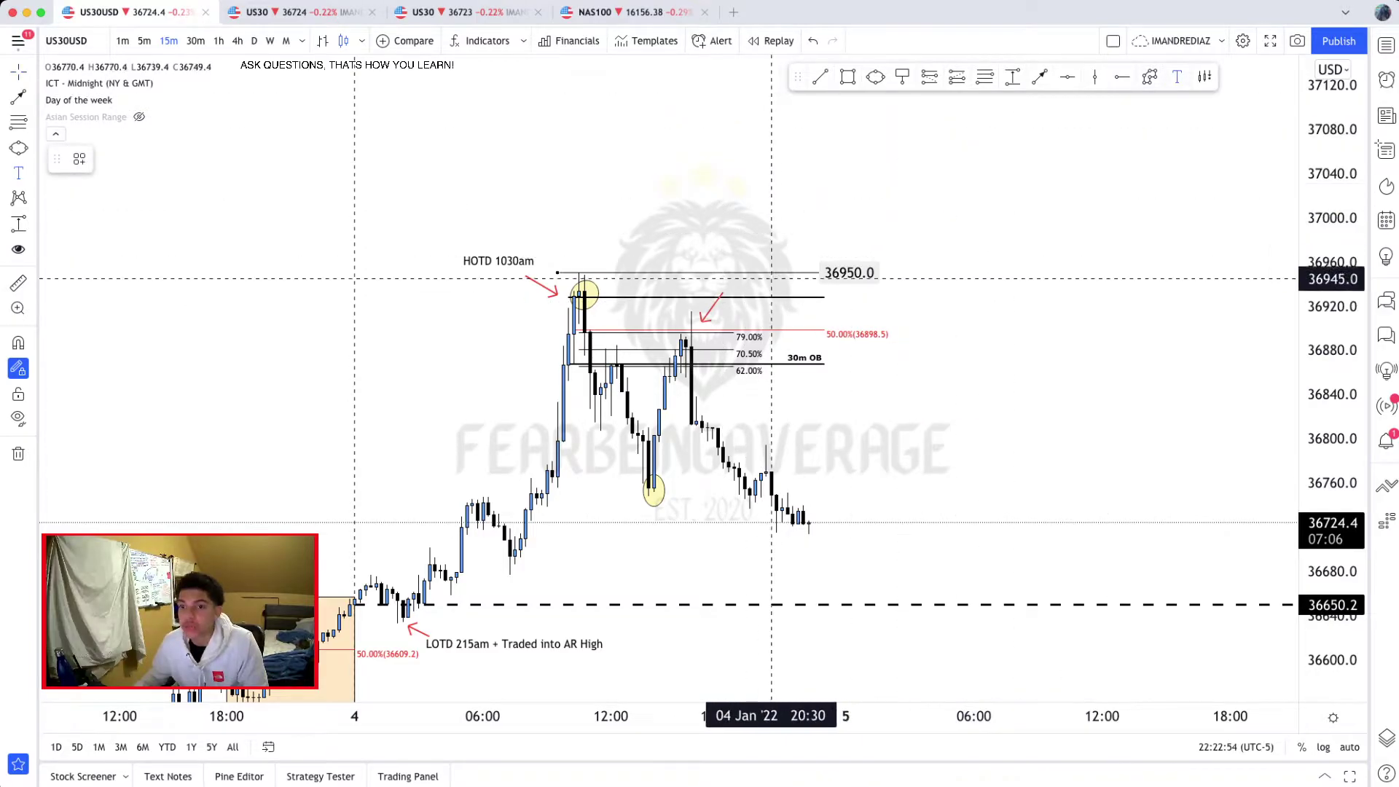
left_click(722, 280)
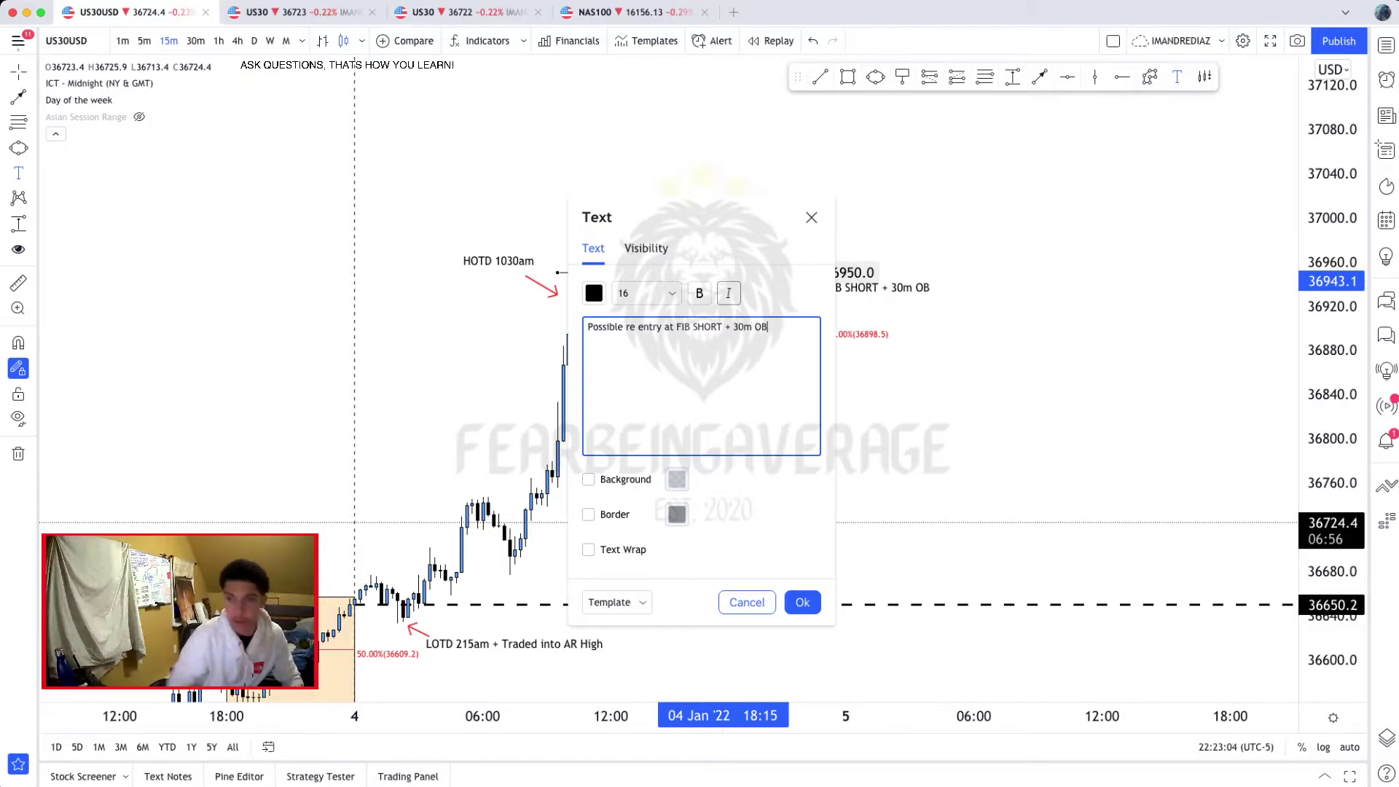
left_click(802, 602)
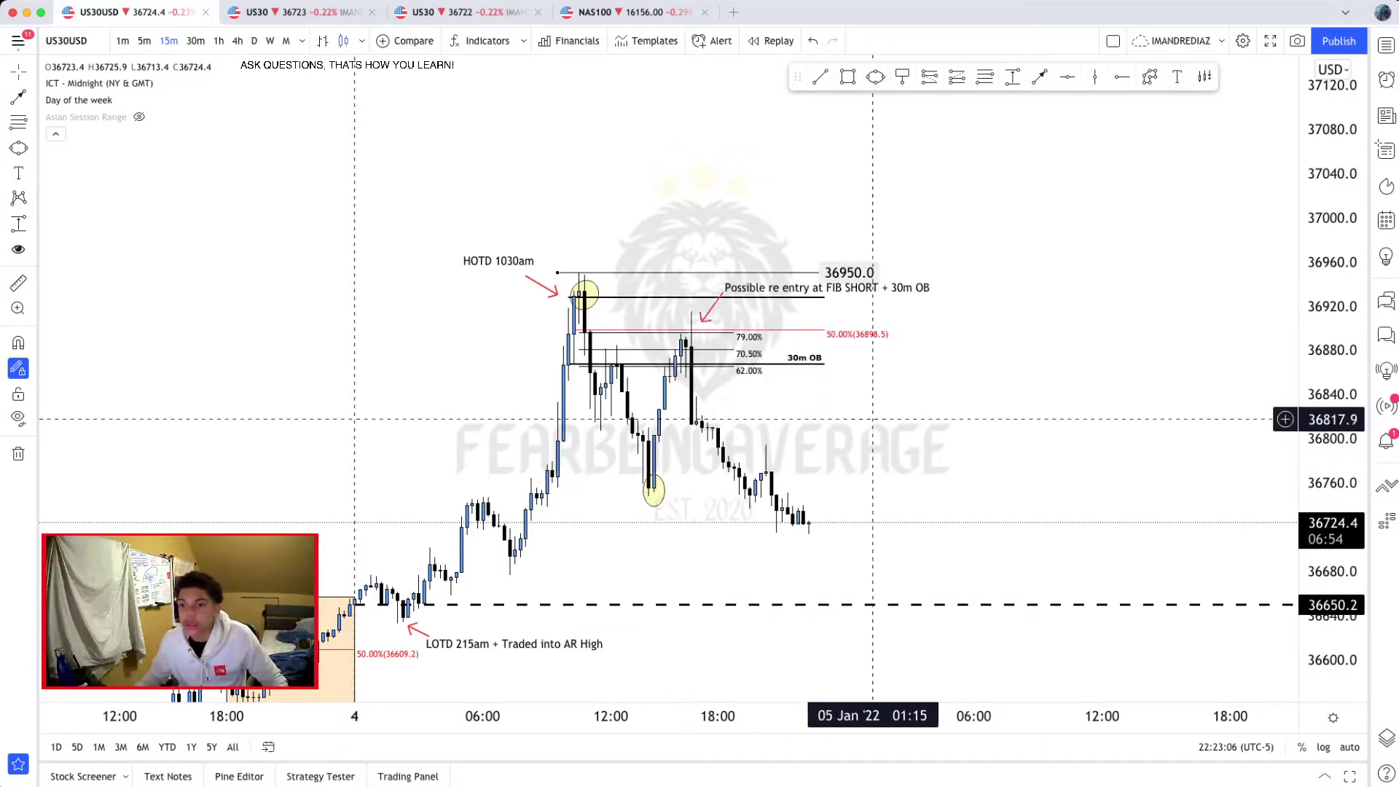
Step: Move the re-entry note slightly lower and stretch the red arrow's tail to the start of its text
mouse_move(907, 288)
left_mouse_down()
mouse_move(825, 289)
mouse_move(929, 303)
mouse_move(910, 303)
left_mouse_up()
left_click(723, 292)
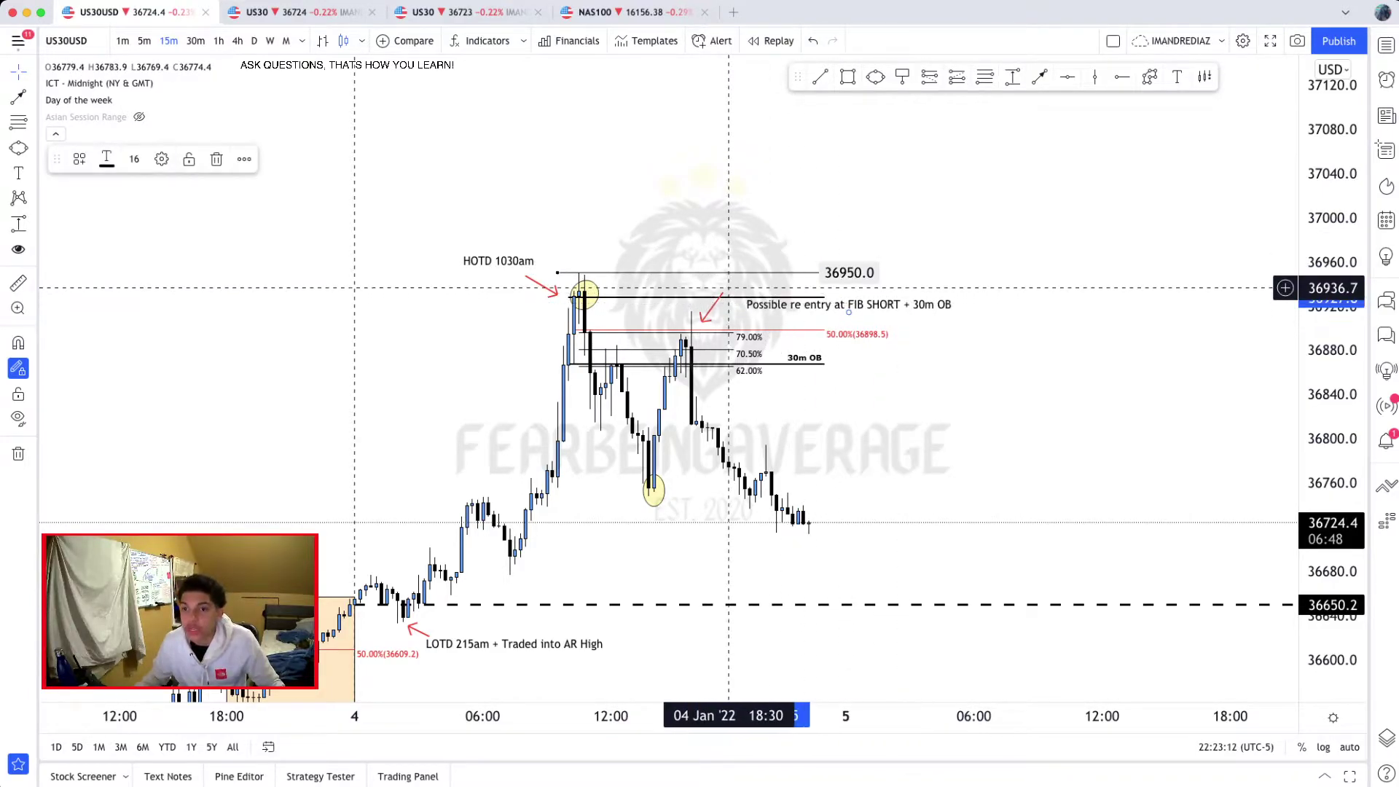
left_click_drag(723, 293, 744, 303)
Step: Examine the marked-up high of the day, sell-off and re-entry area against the rest of the day's price action
left_click(749, 222)
left_click_drag(750, 214, 749, 206)
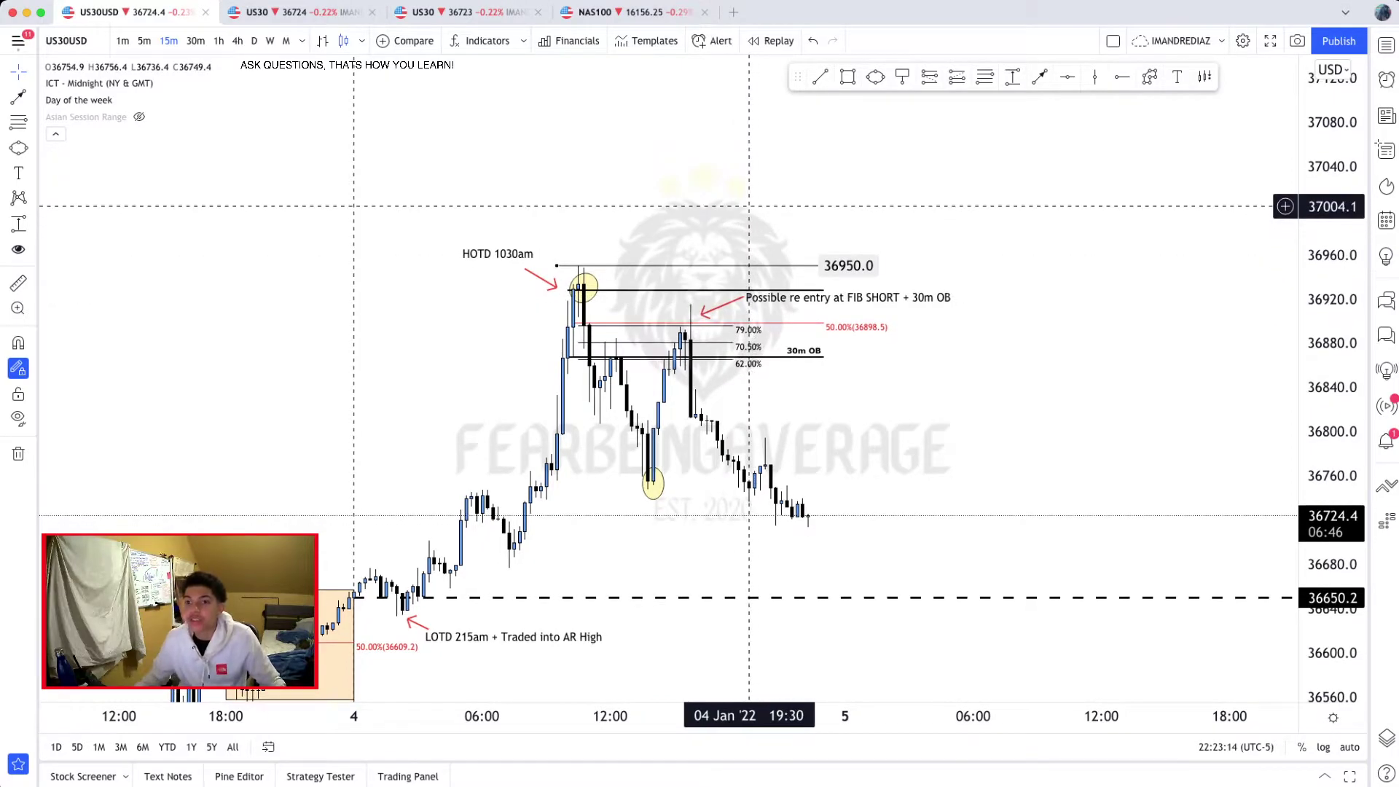
right_click(749, 207)
left_click(804, 220)
left_click_drag(932, 216, 439, 226)
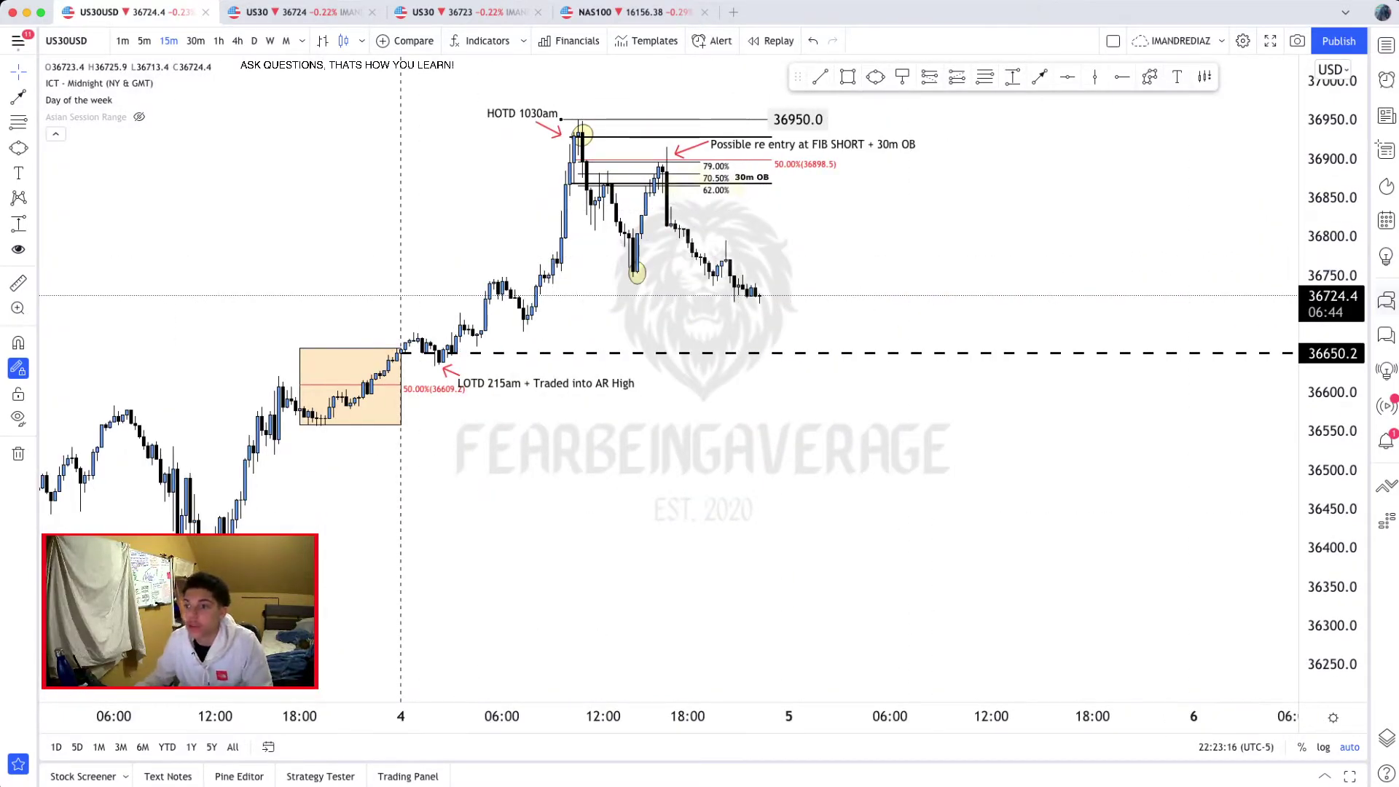
left_click_drag(1339, 283, 1287, 191)
left_click_drag(1084, 195, 1136, 437)
scroll(1116, 445, "up", 3)
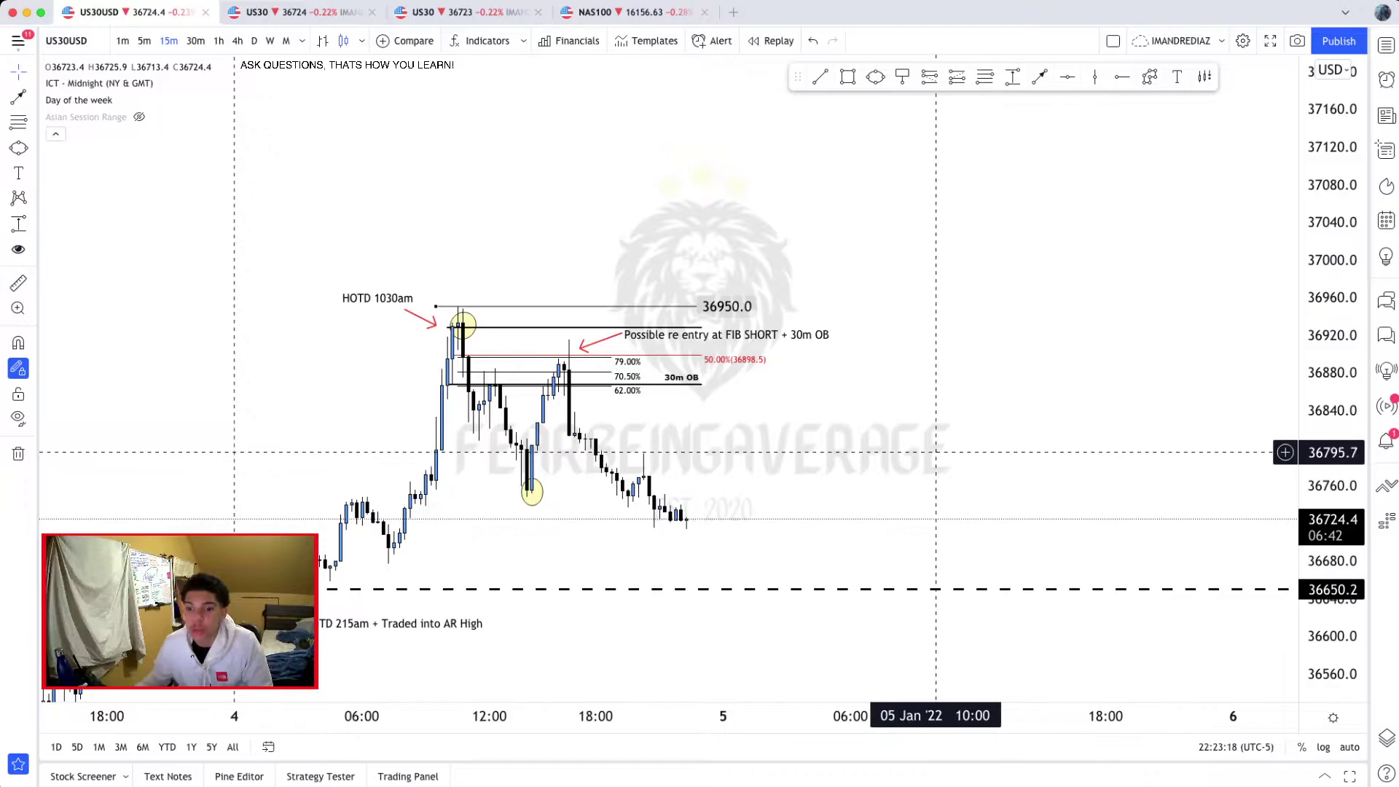
left_click_drag(933, 440, 1107, 372)
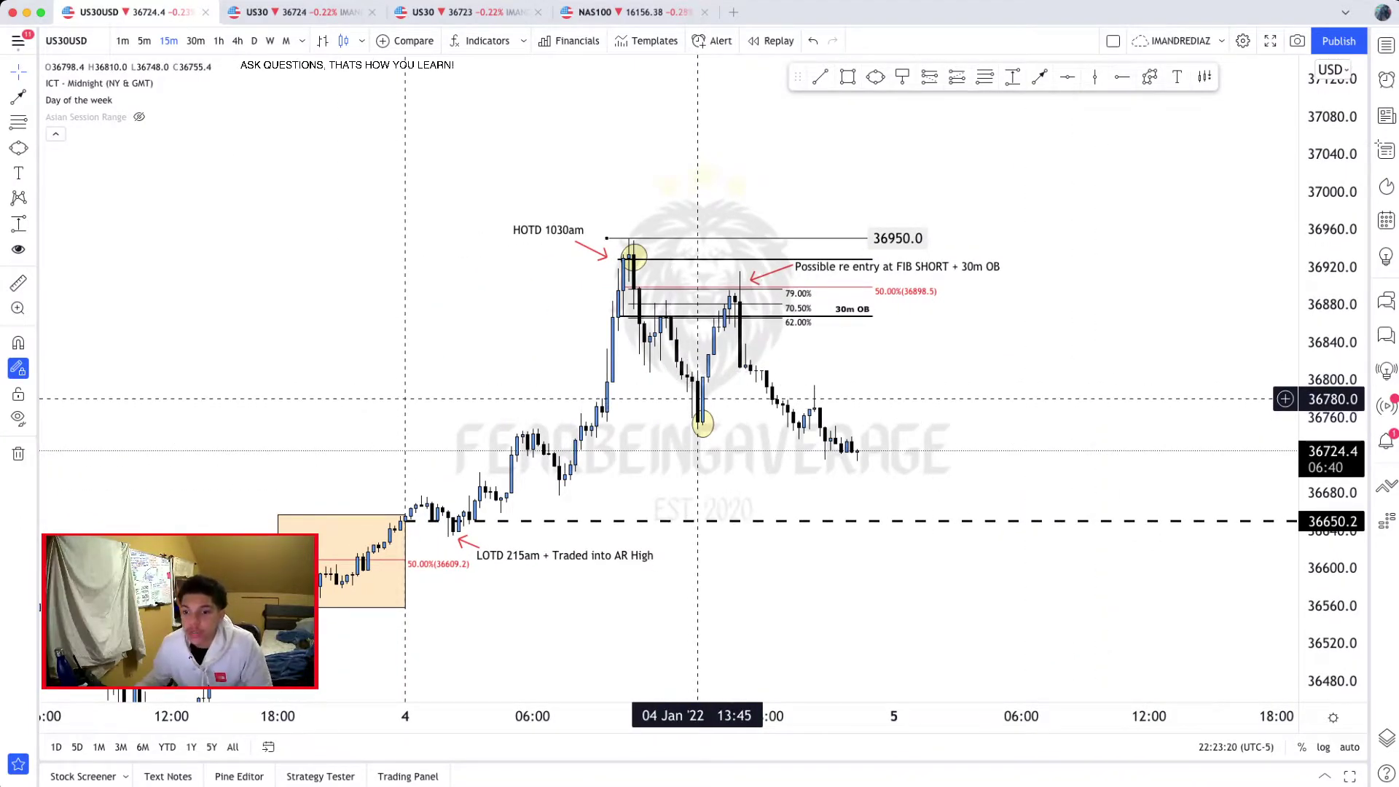
scroll(696, 412, "up", 2)
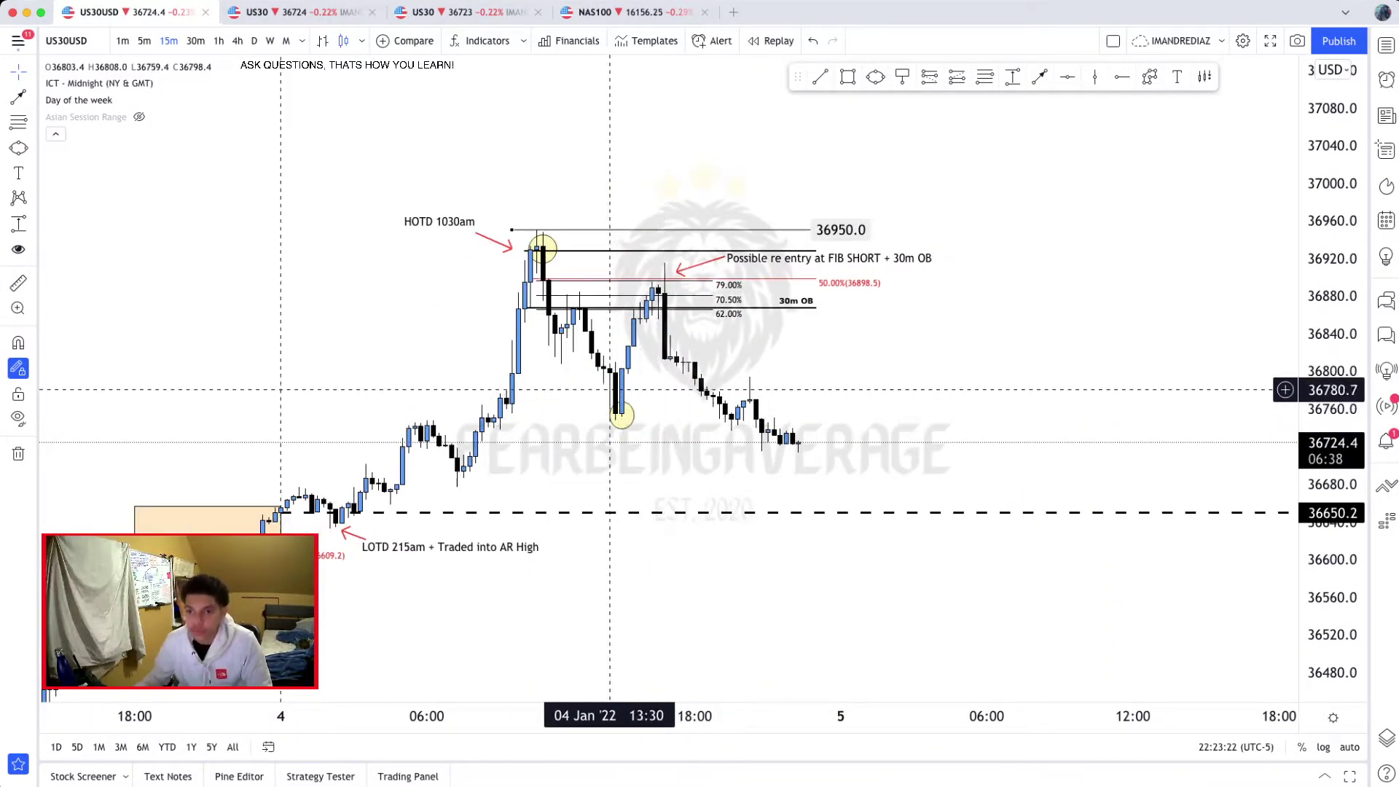
scroll(551, 437, "down", 1)
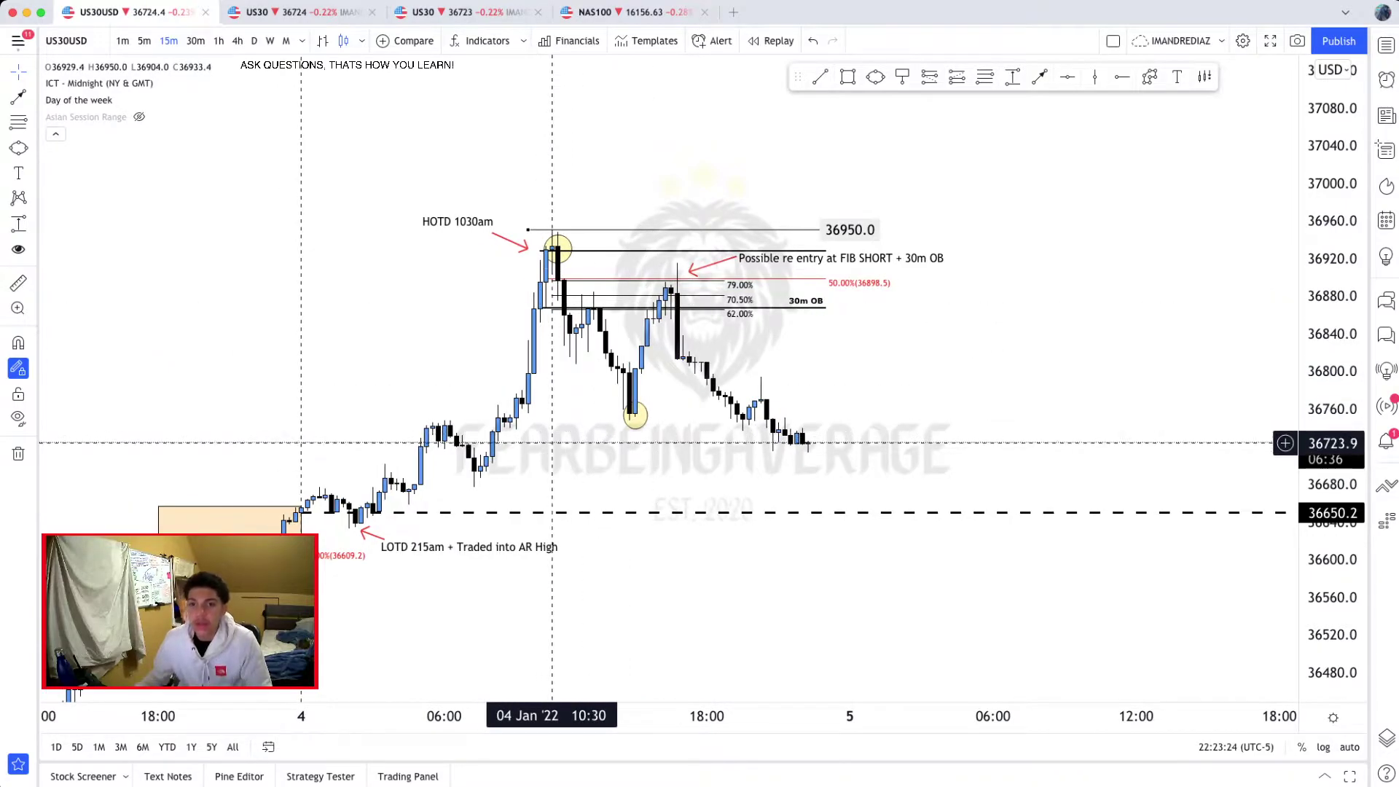
left_click_drag(551, 442, 661, 474)
left_click_drag(462, 381, 462, 337)
scroll(660, 402, "down", 1)
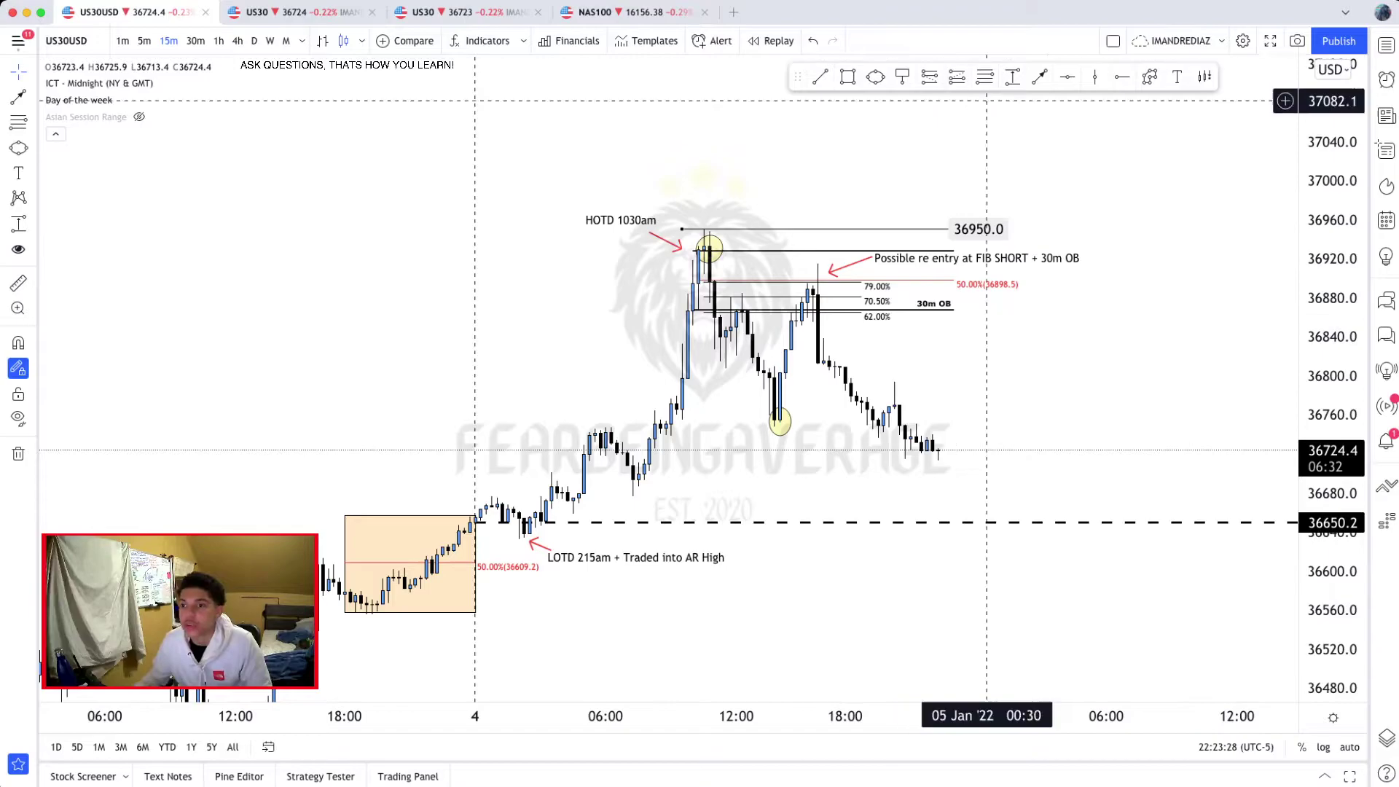
left_click(1150, 76)
left_click(333, 416)
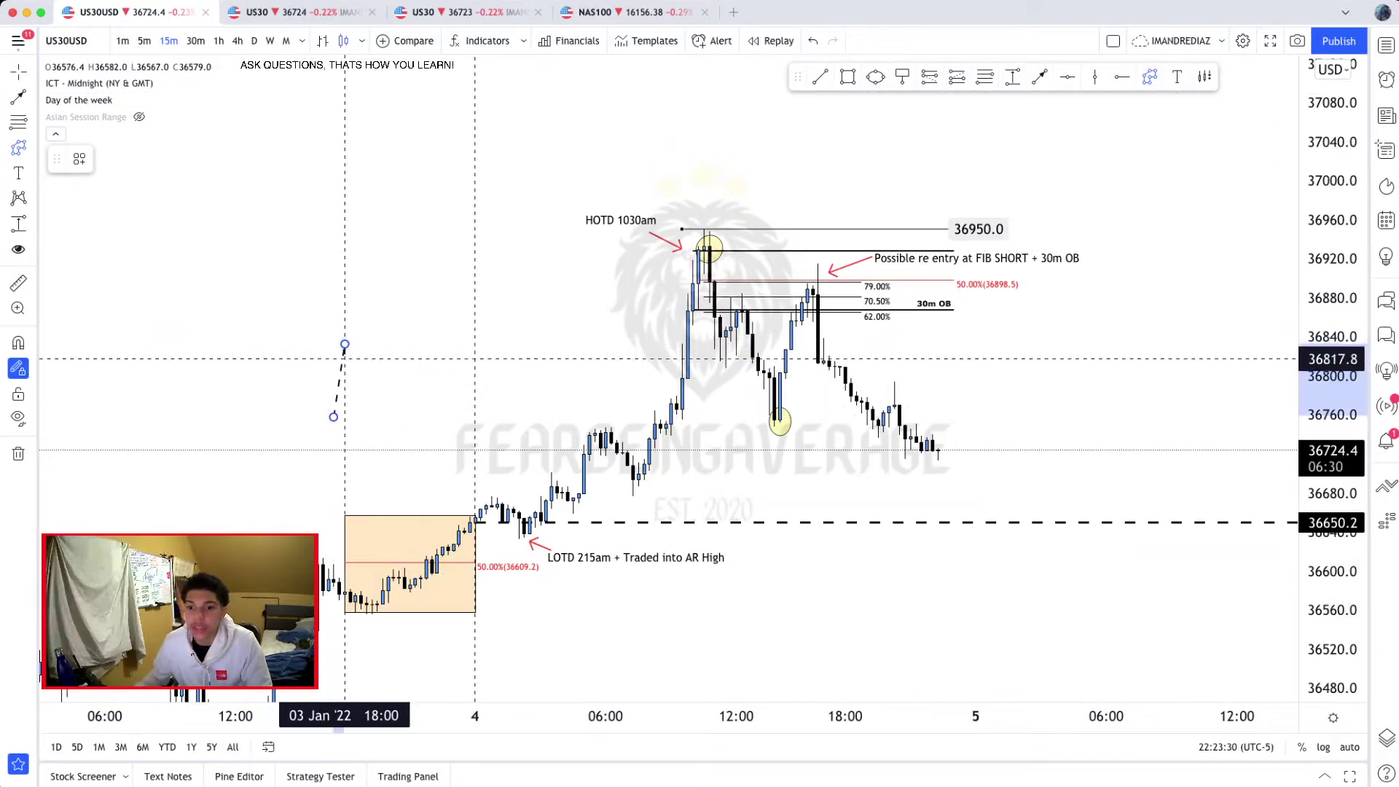
left_click(361, 419)
left_click(382, 348)
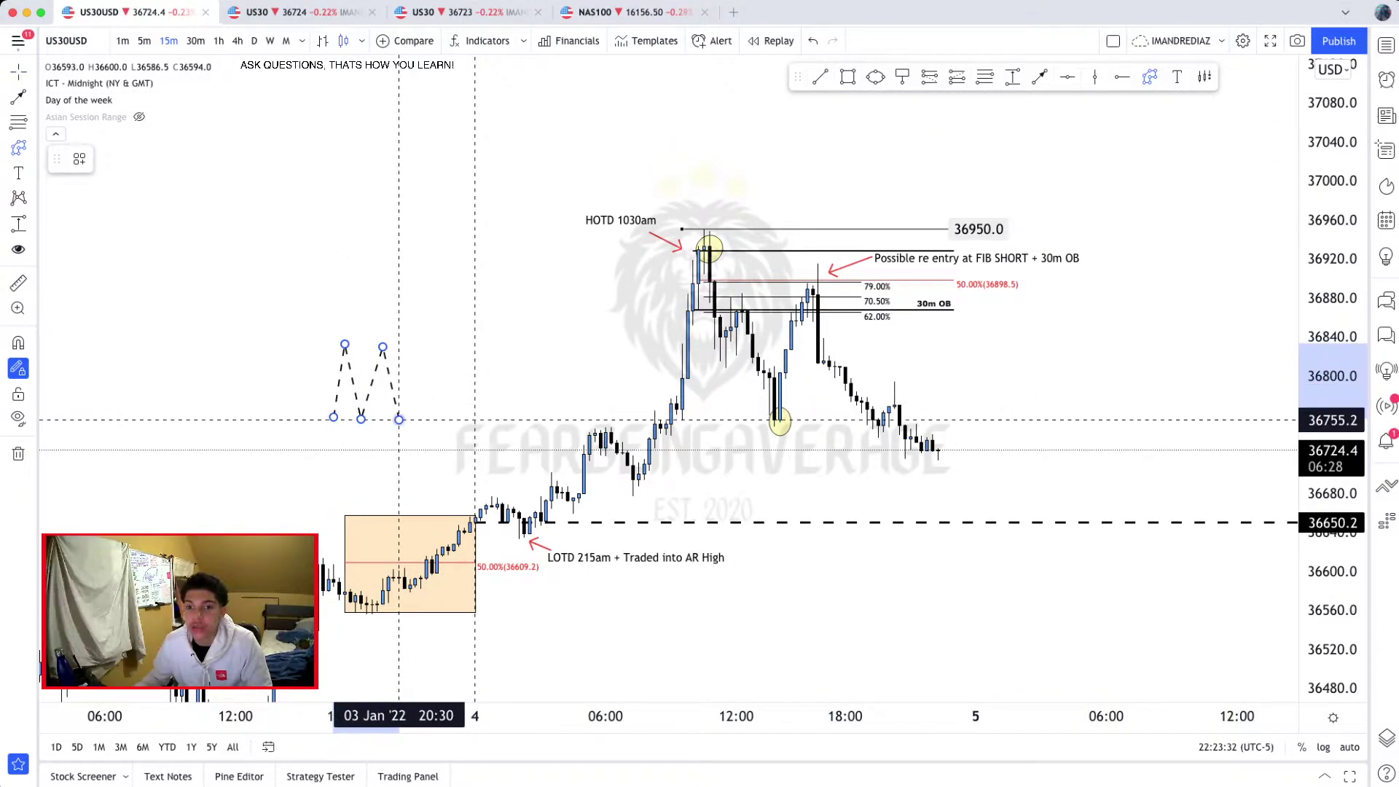
left_click(420, 349)
left_click(436, 422)
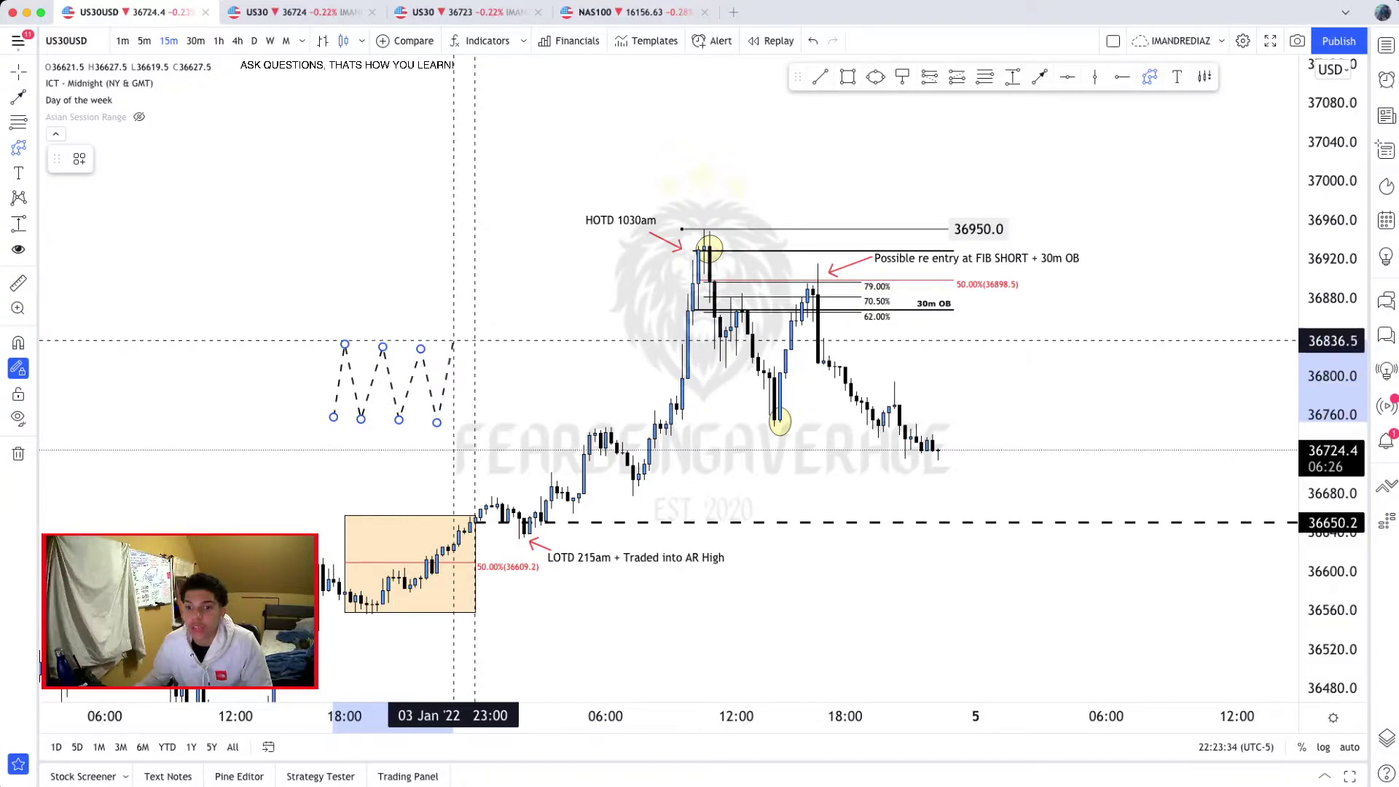
left_click(458, 332)
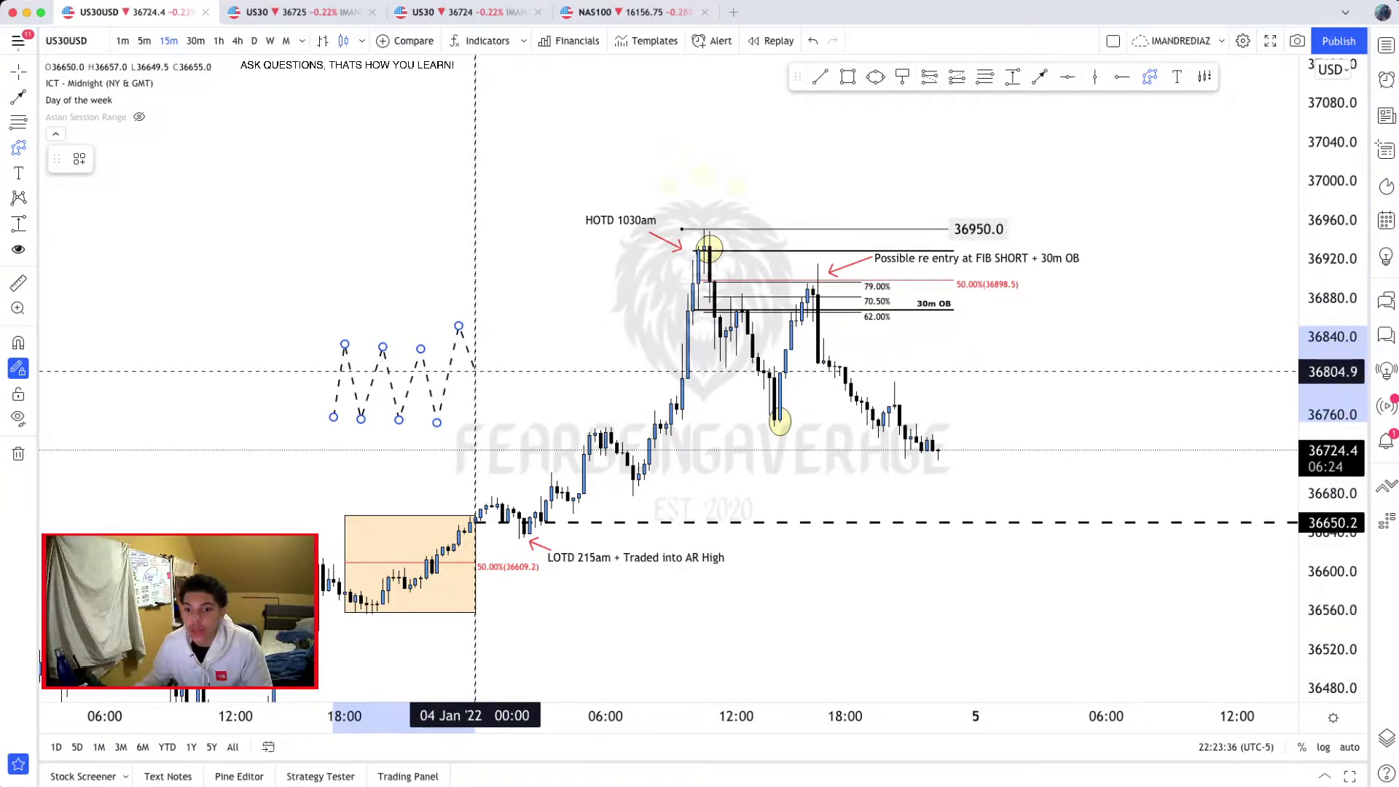
left_click(475, 372)
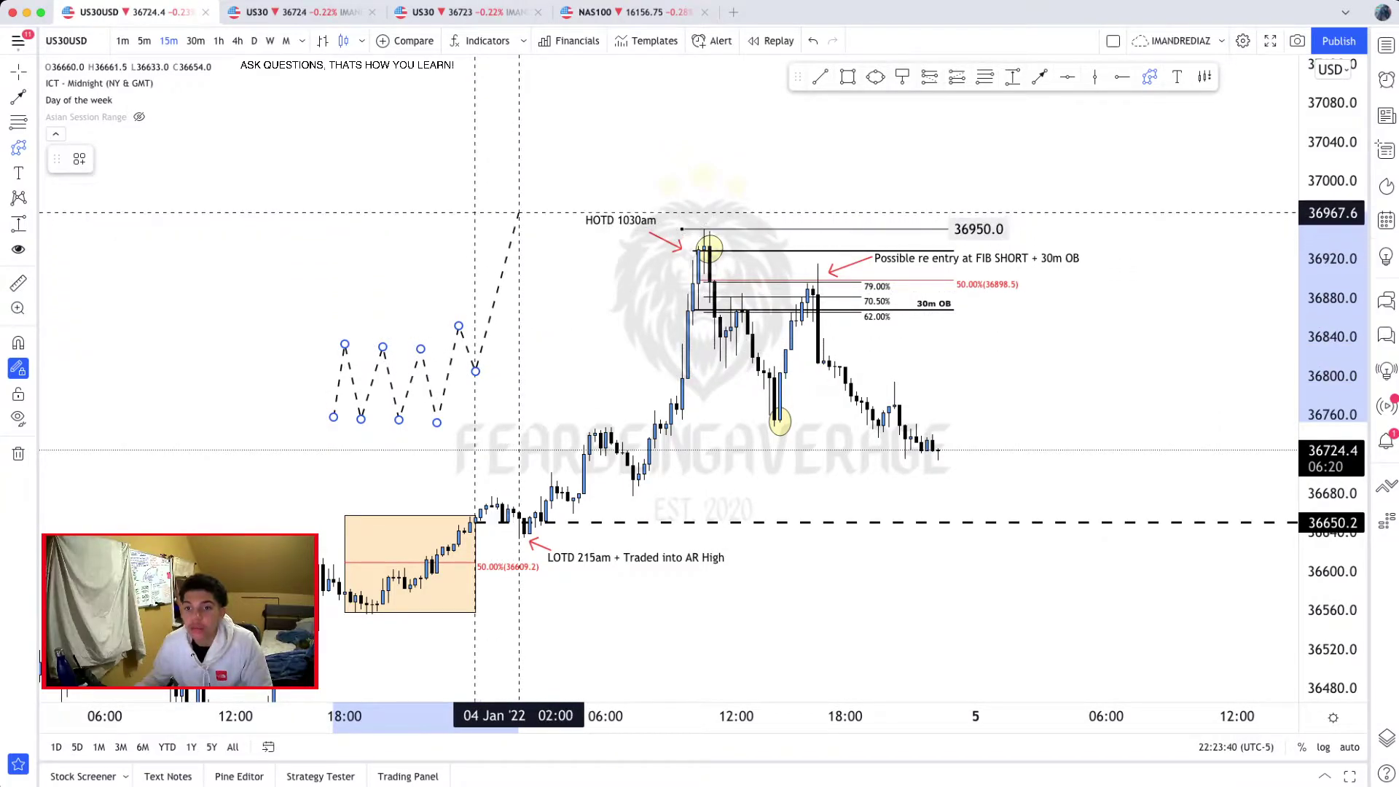
key("Escape")
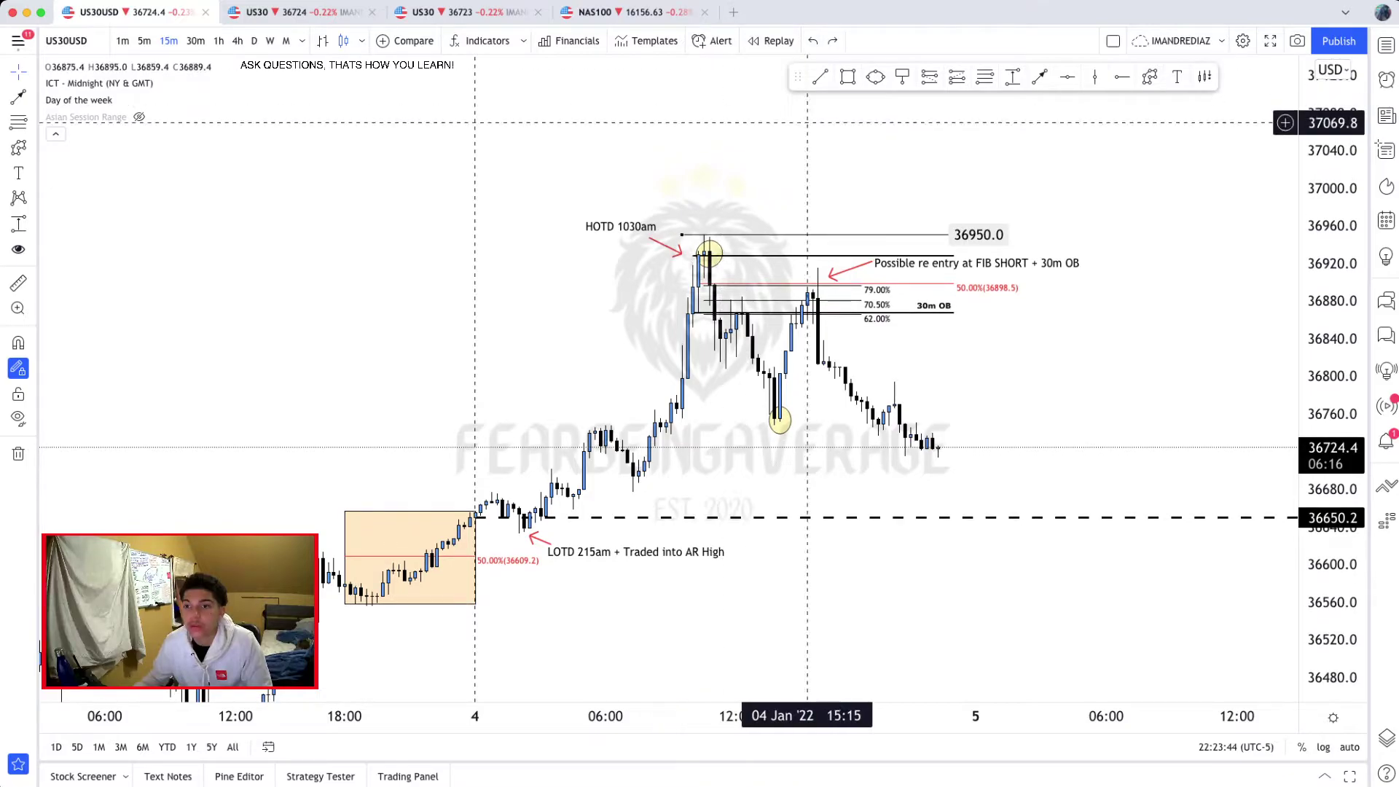
Step: Draw a dashed zigzag path with three swings between about 36765 and 36836, a breakout, a pullback and a final leg up to about 36925
left_click(382, 400)
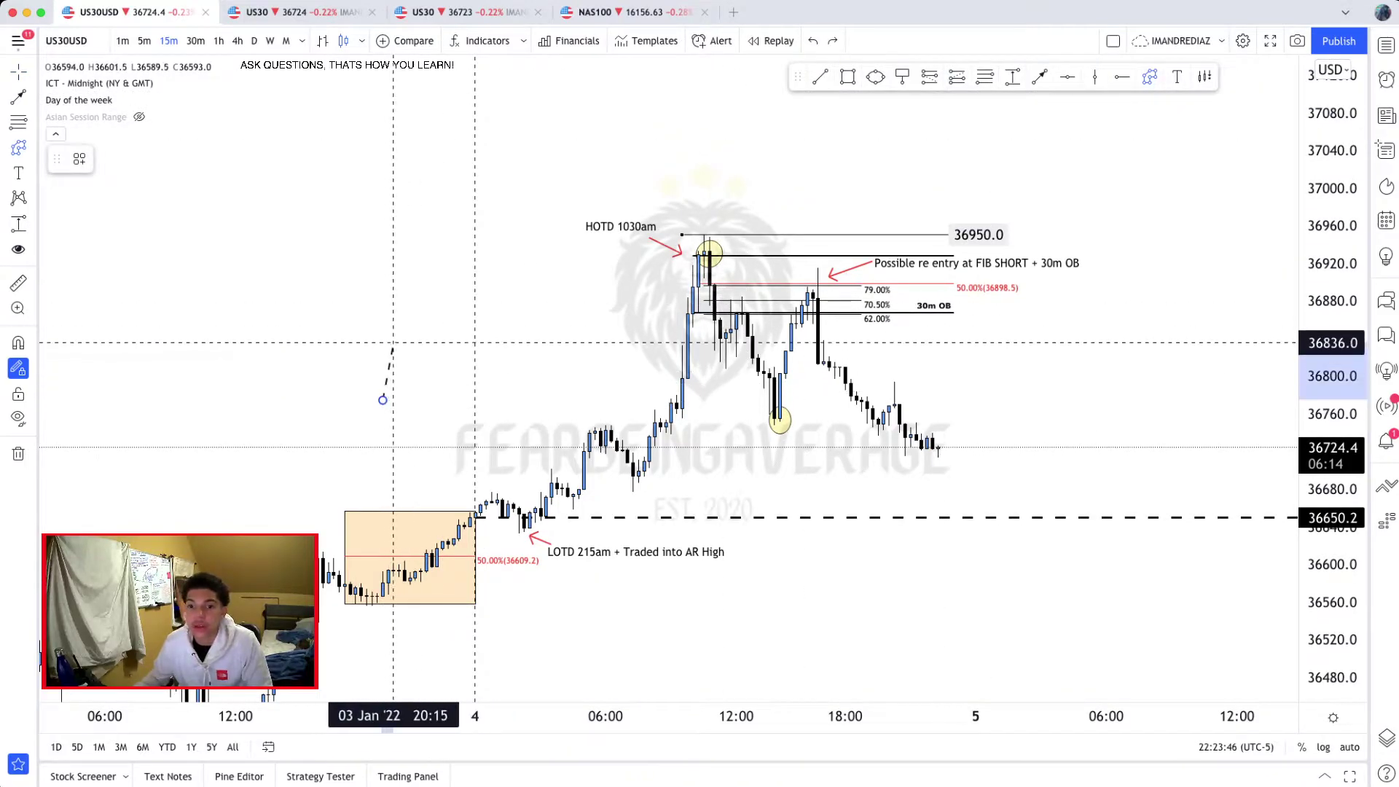
left_click(393, 343)
left_click(420, 401)
left_click(436, 350)
left_click(458, 410)
left_click(480, 356)
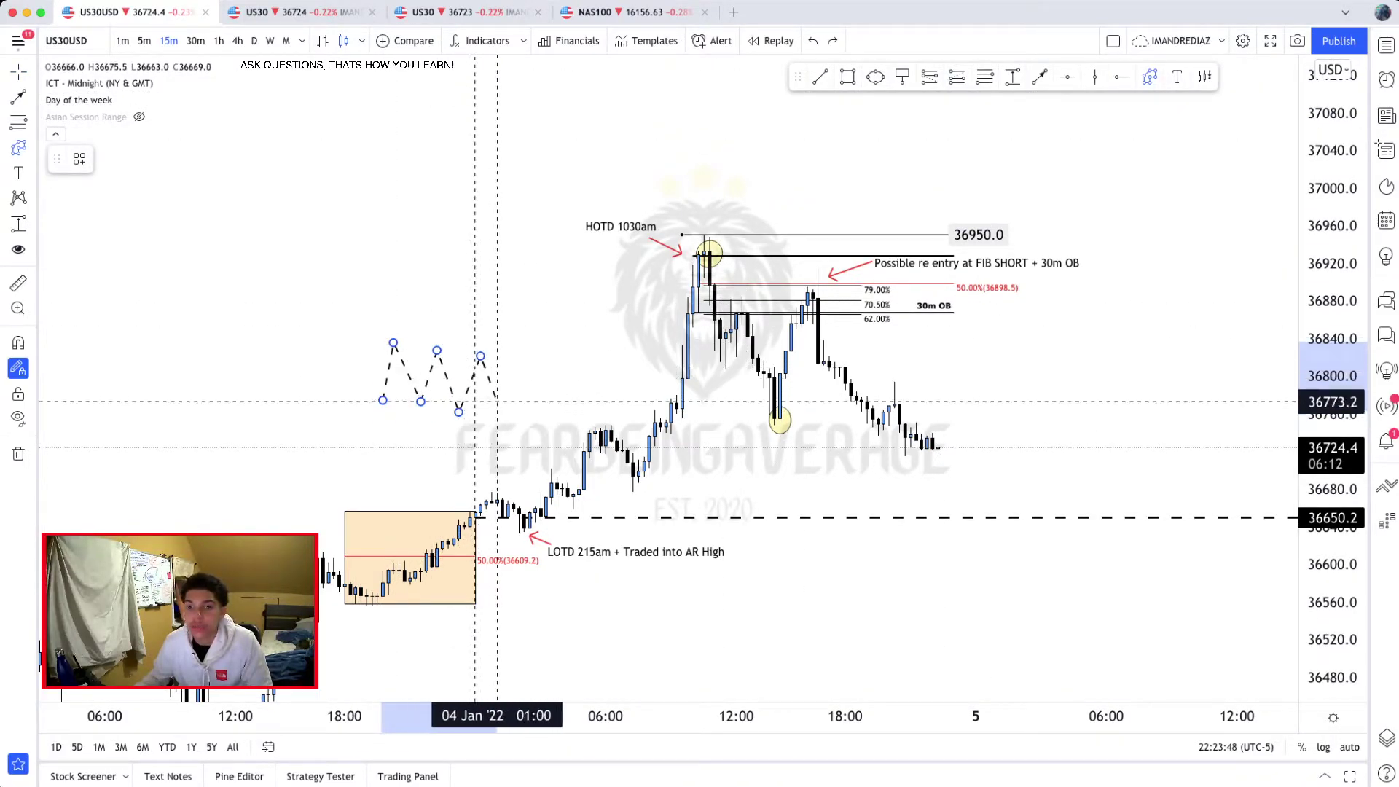
left_click(497, 410)
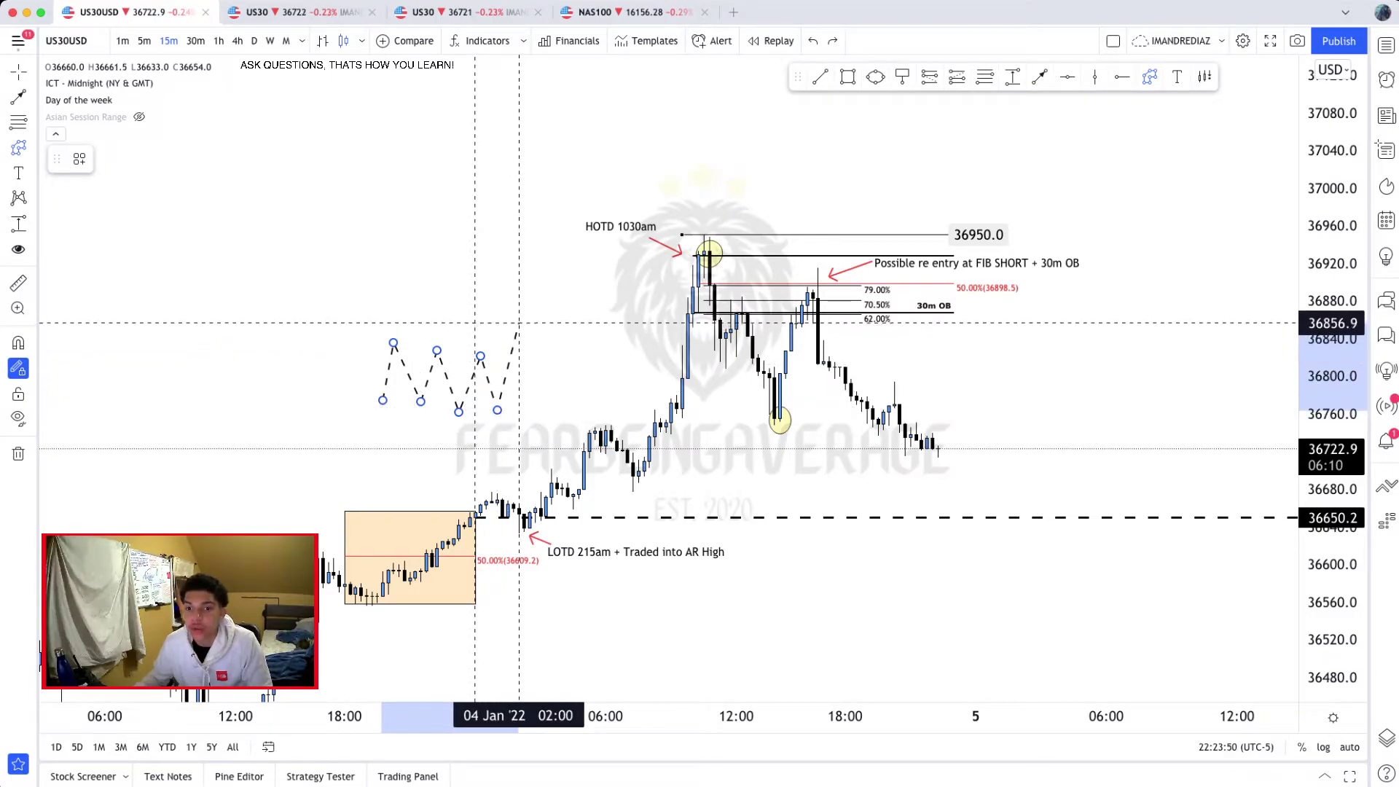
left_click(524, 330)
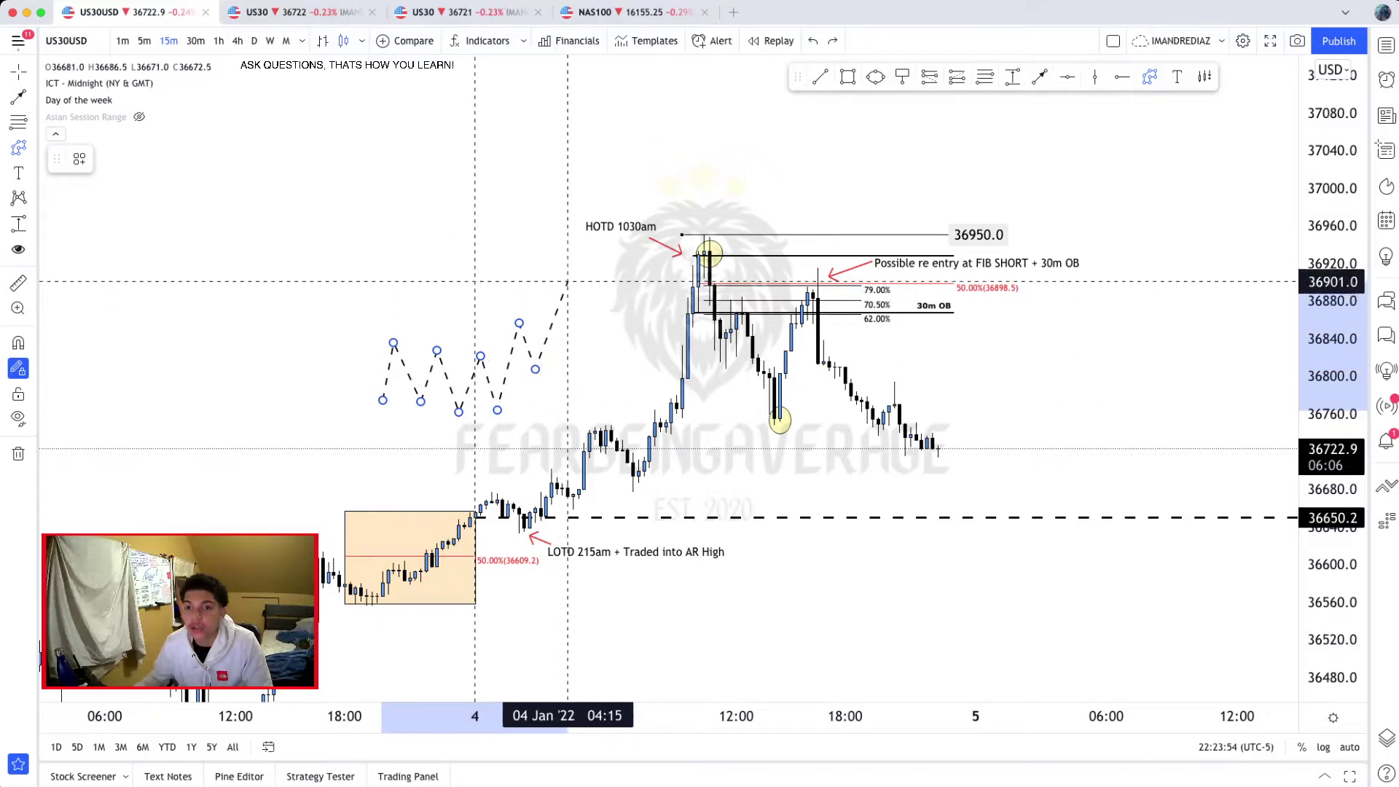
double_click(567, 260)
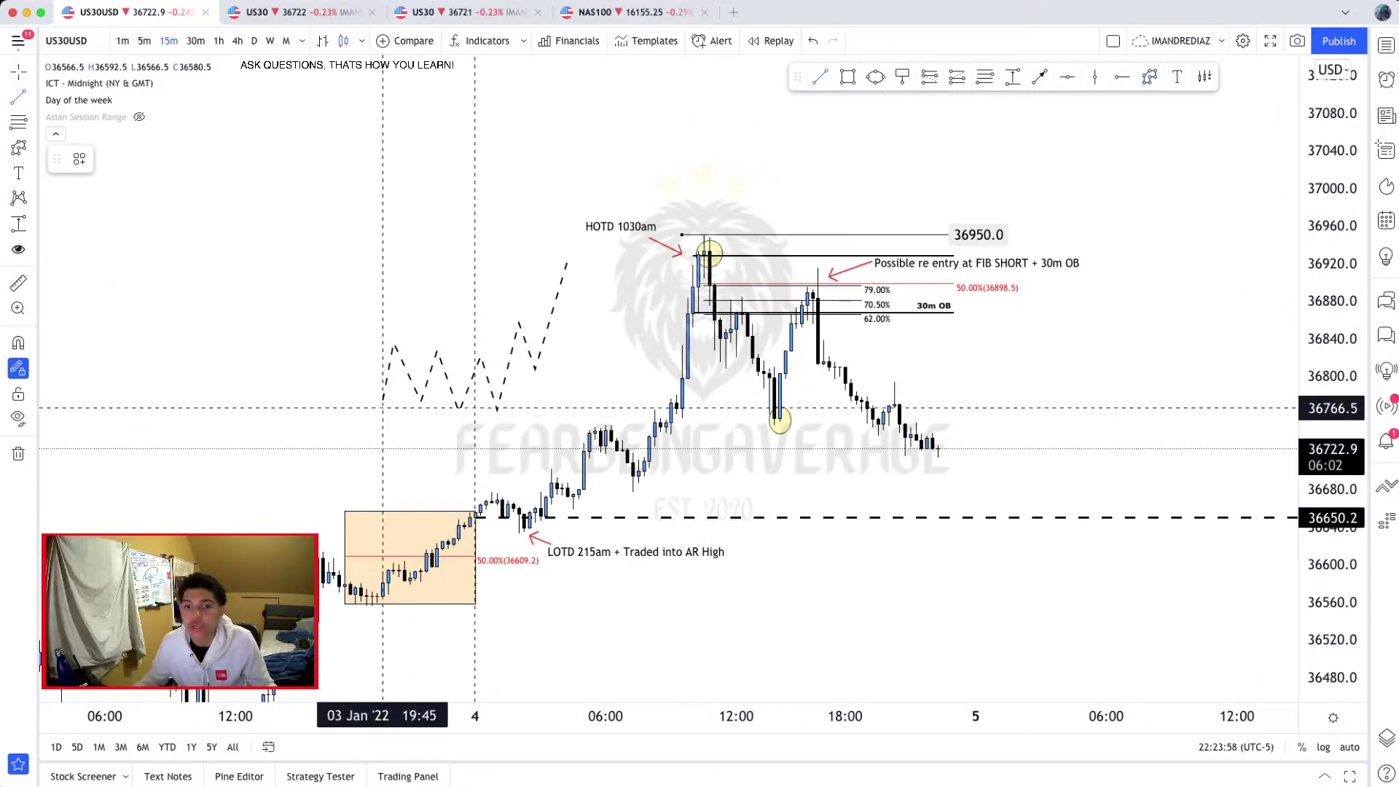
Step: Draw horizontal trend lines along the zigzag's lows at 36773.2 and its highs at 36828.5 to bound the consolidation range
left_click(372, 401)
left_click(562, 402)
left_click(366, 350)
left_click(573, 349)
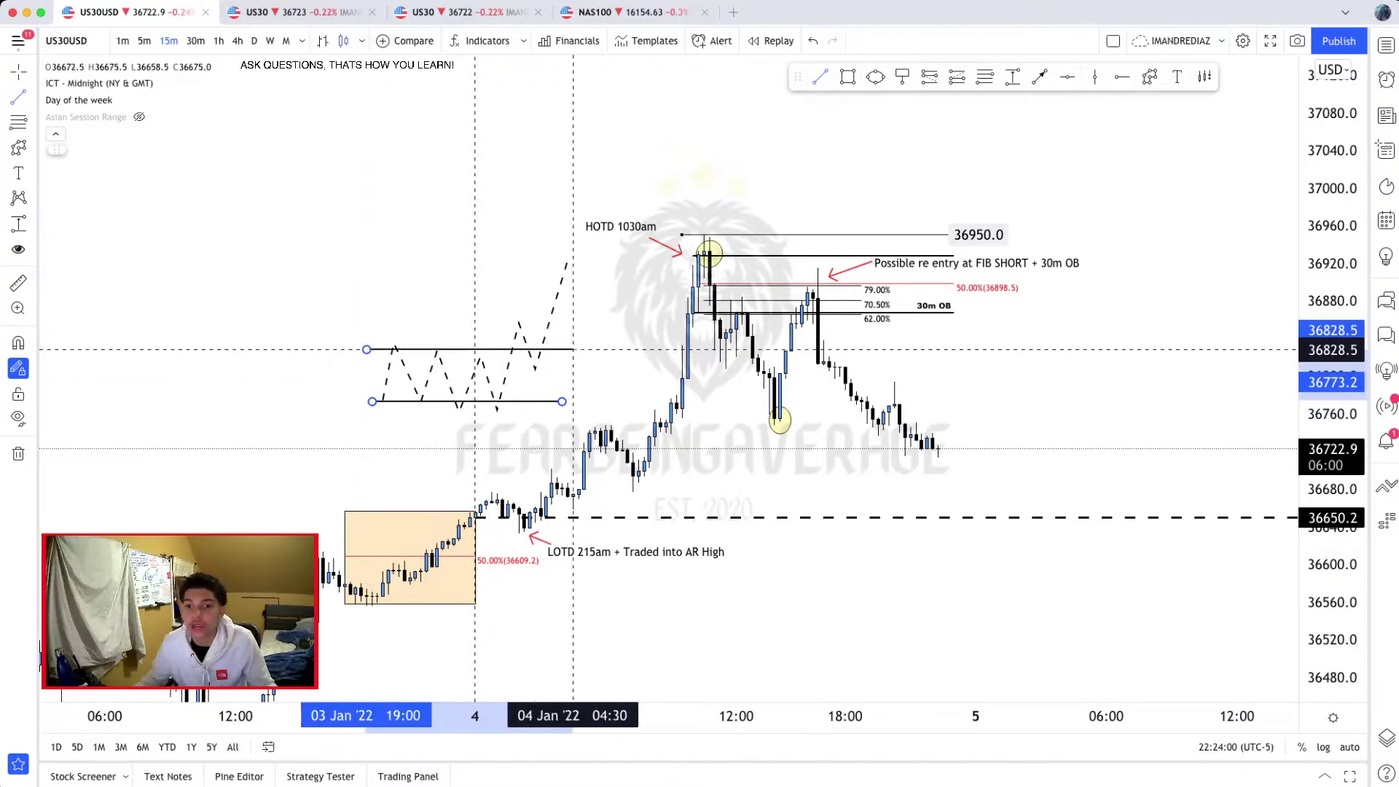
key("Escape")
Step: Adjust the zigzag path's pullback, low and high points so the swings sit neatly on the two range lines
left_click_drag(536, 370, 535, 362)
left_click(561, 390)
left_click(498, 402)
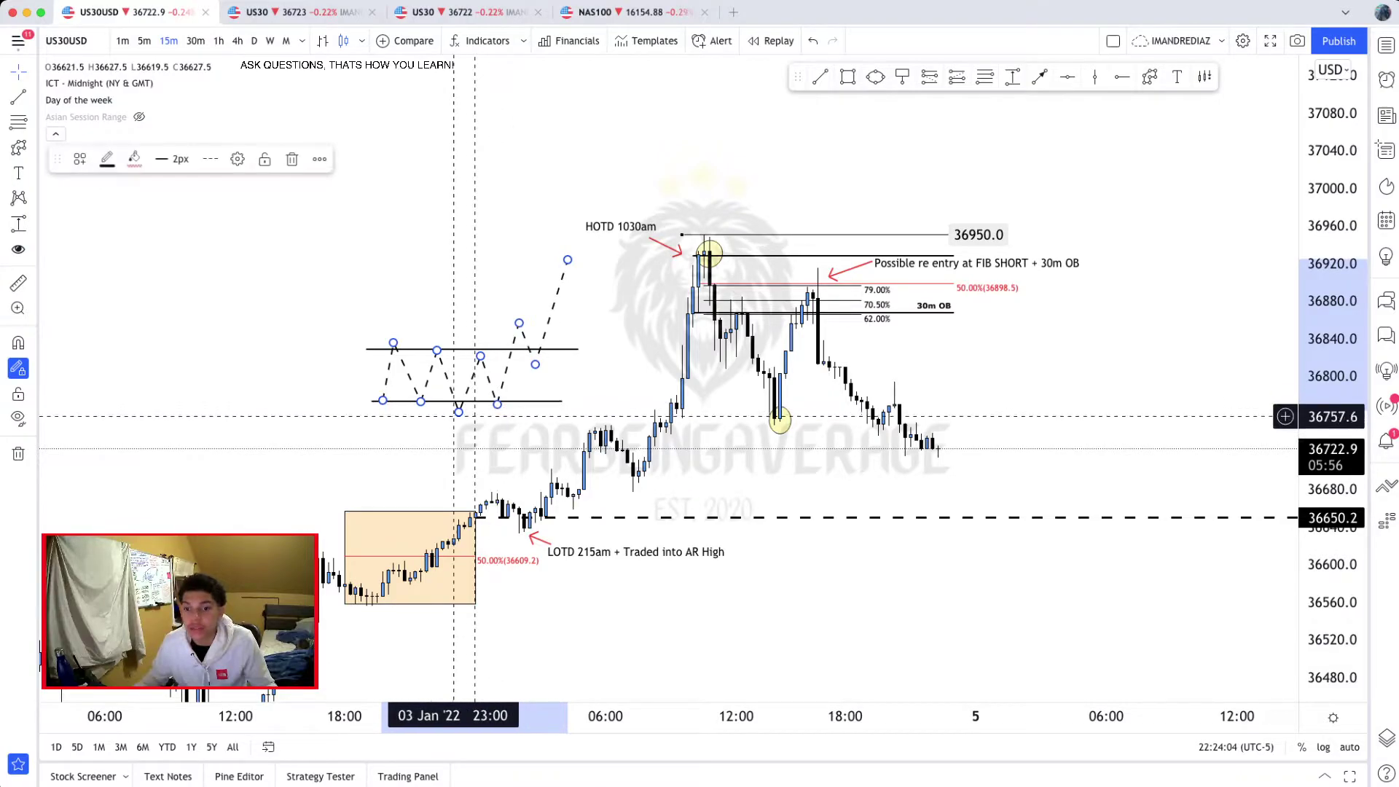
left_click_drag(458, 412, 458, 402)
left_click_drag(394, 342, 393, 342)
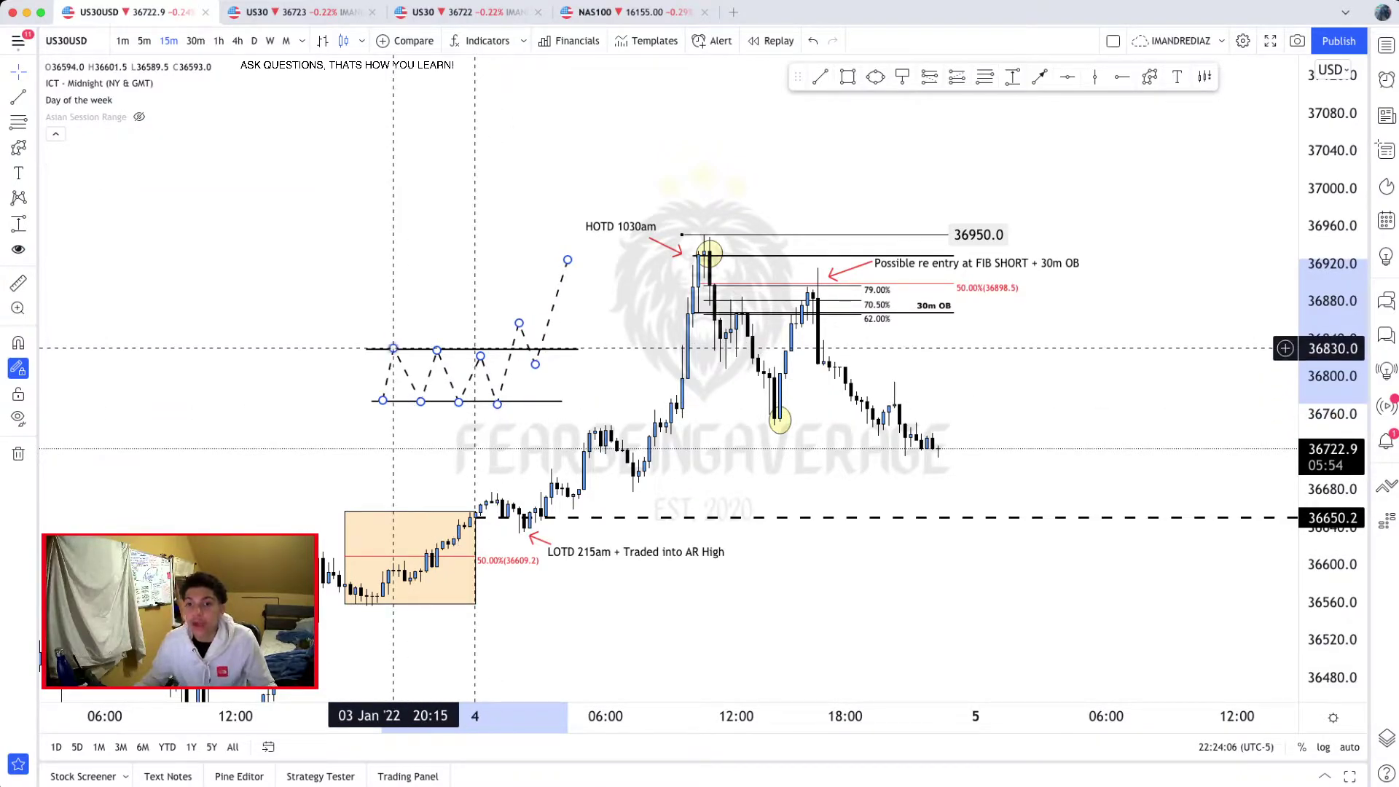
left_click(432, 436)
scroll(660, 509, "up", 1)
left_click_drag(657, 473, 630, 488)
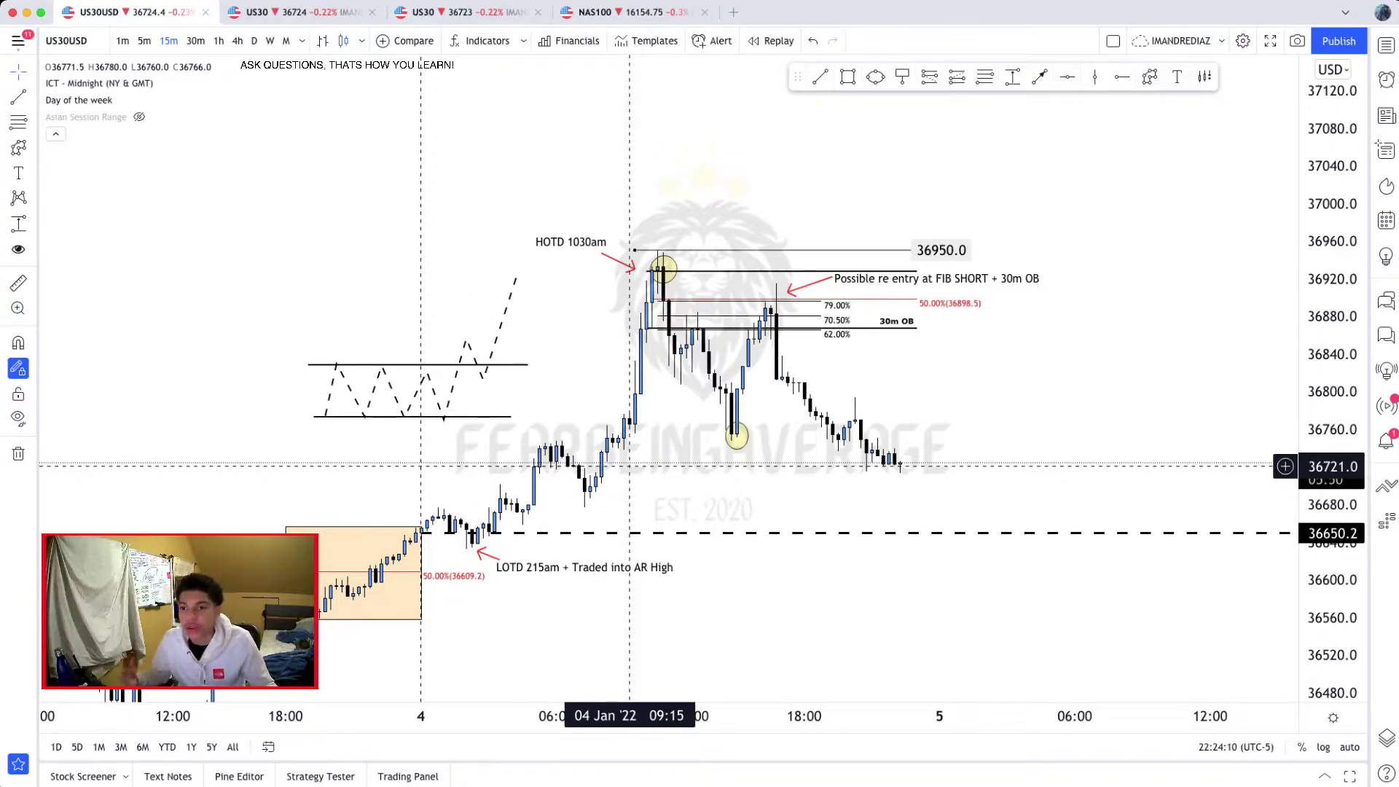
left_click_drag(640, 466, 653, 461)
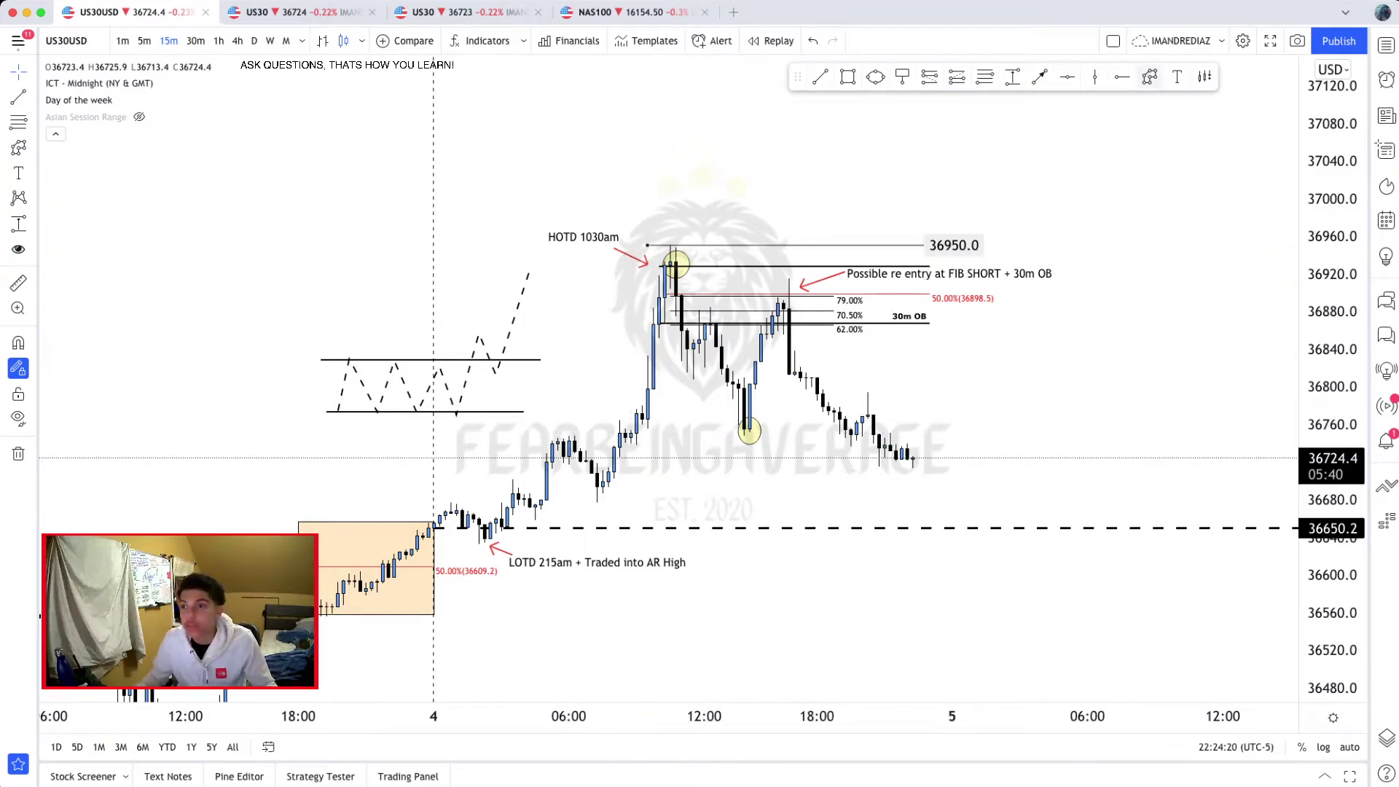
left_click(1204, 76)
left_click(634, 431)
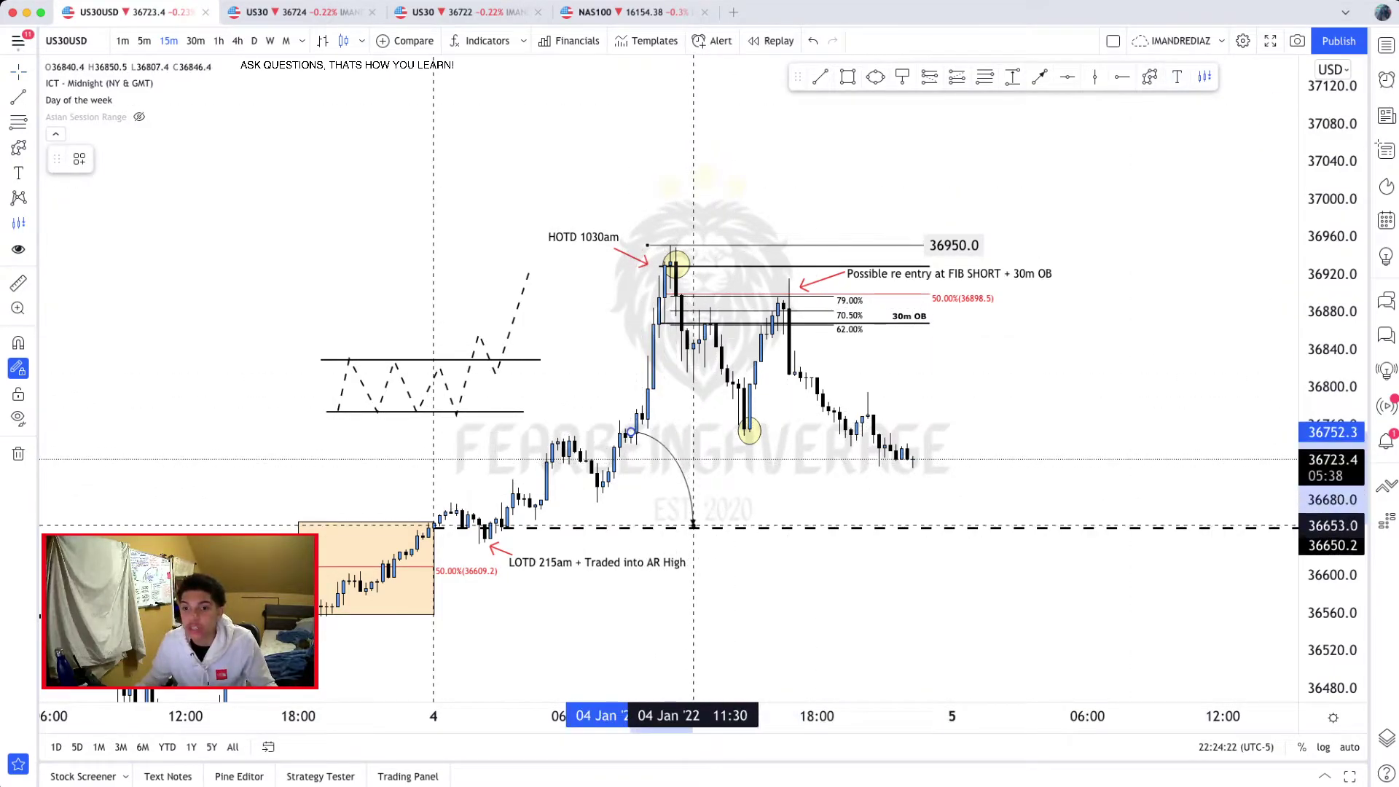
left_click(692, 534)
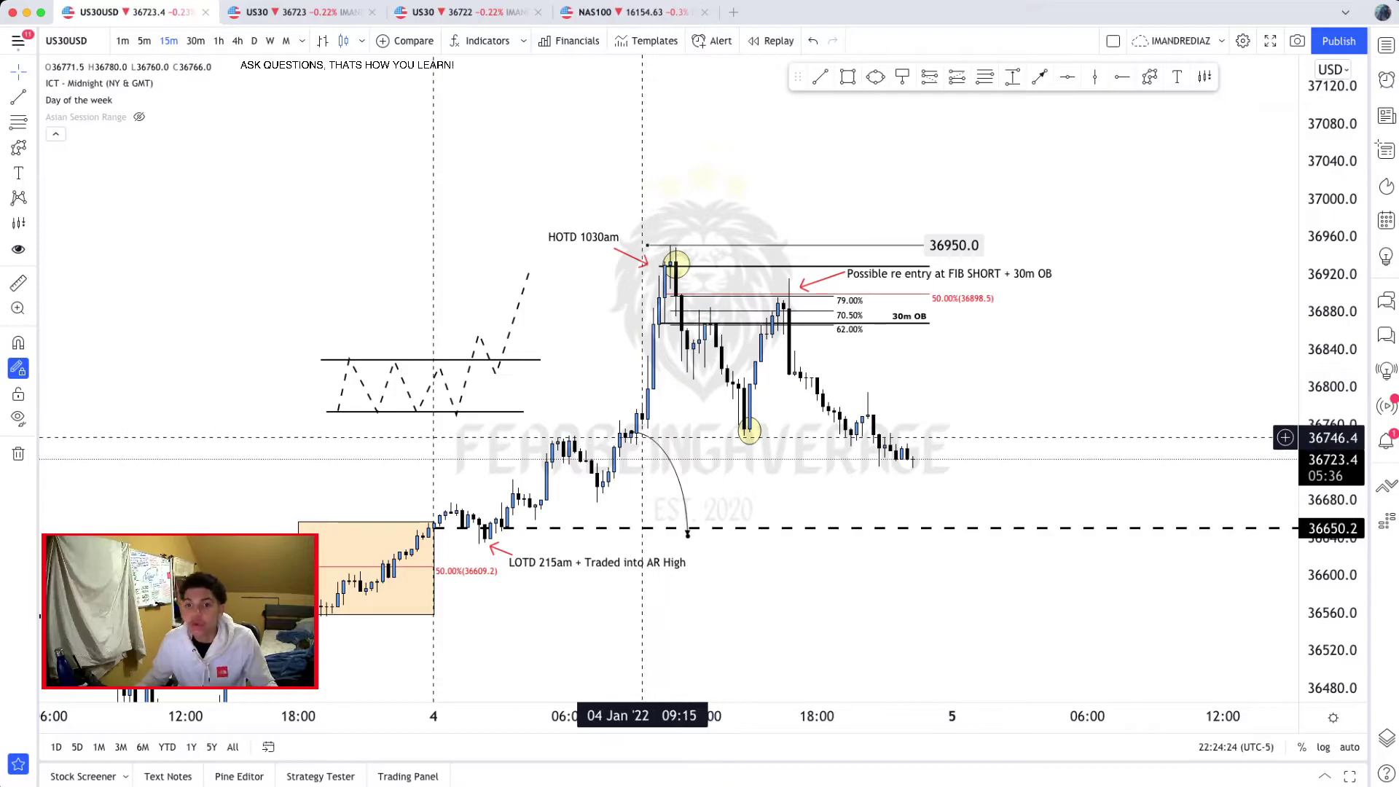
key("Delete")
Step: Reset the chart view and examine the January 4 rally, high of the day and re-entry area
left_click_drag(626, 388, 667, 350)
scroll(655, 386, "up", 1)
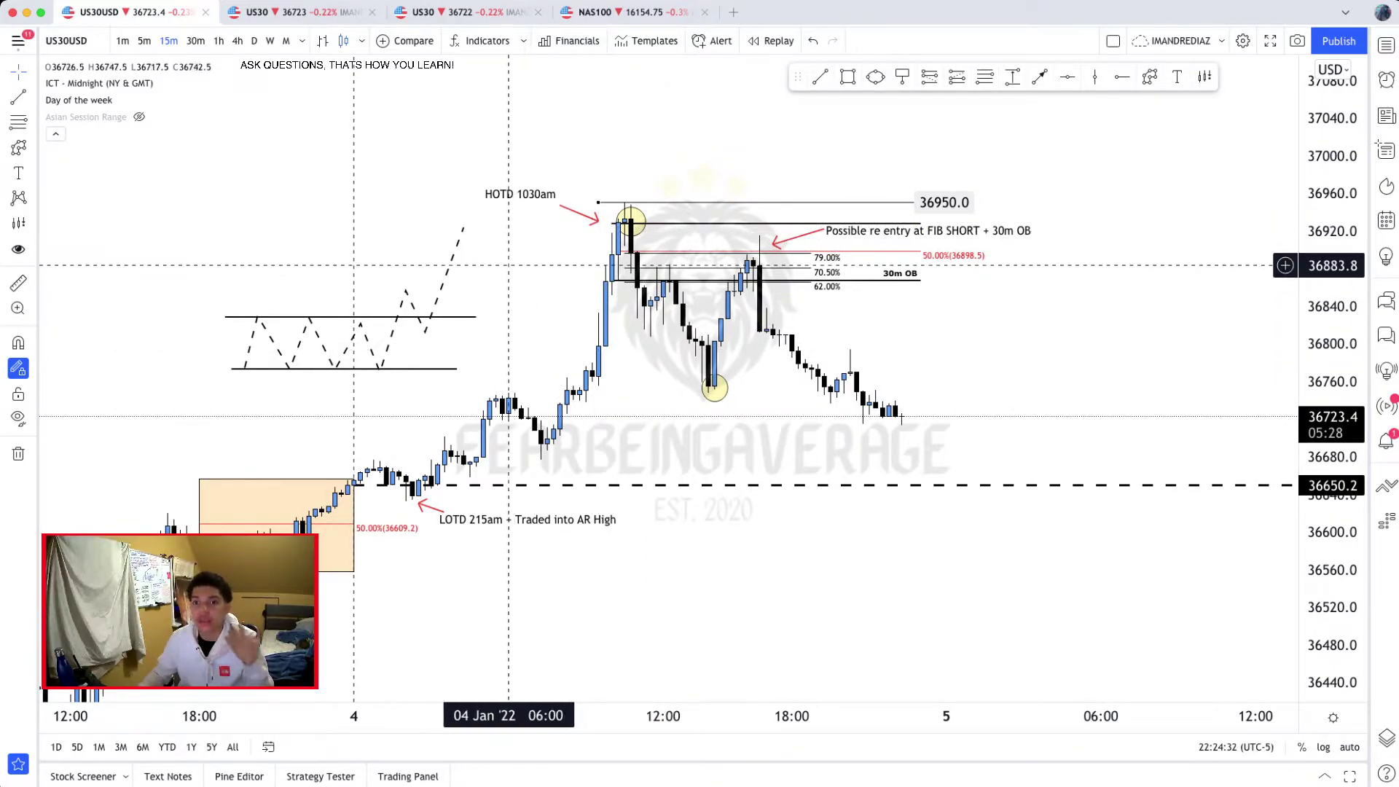
right_click(651, 105)
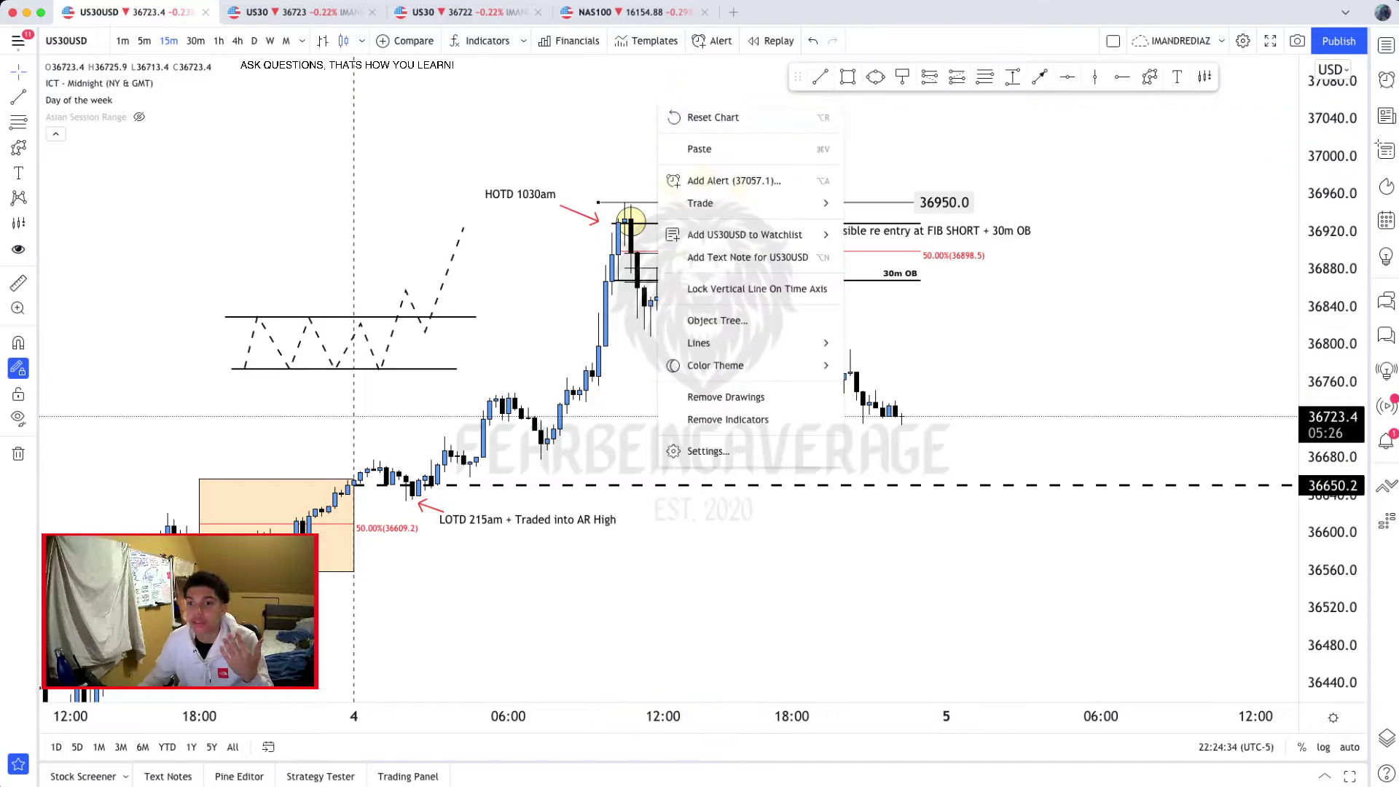
left_click(673, 117)
left_click_drag(1077, 236, 766, 310)
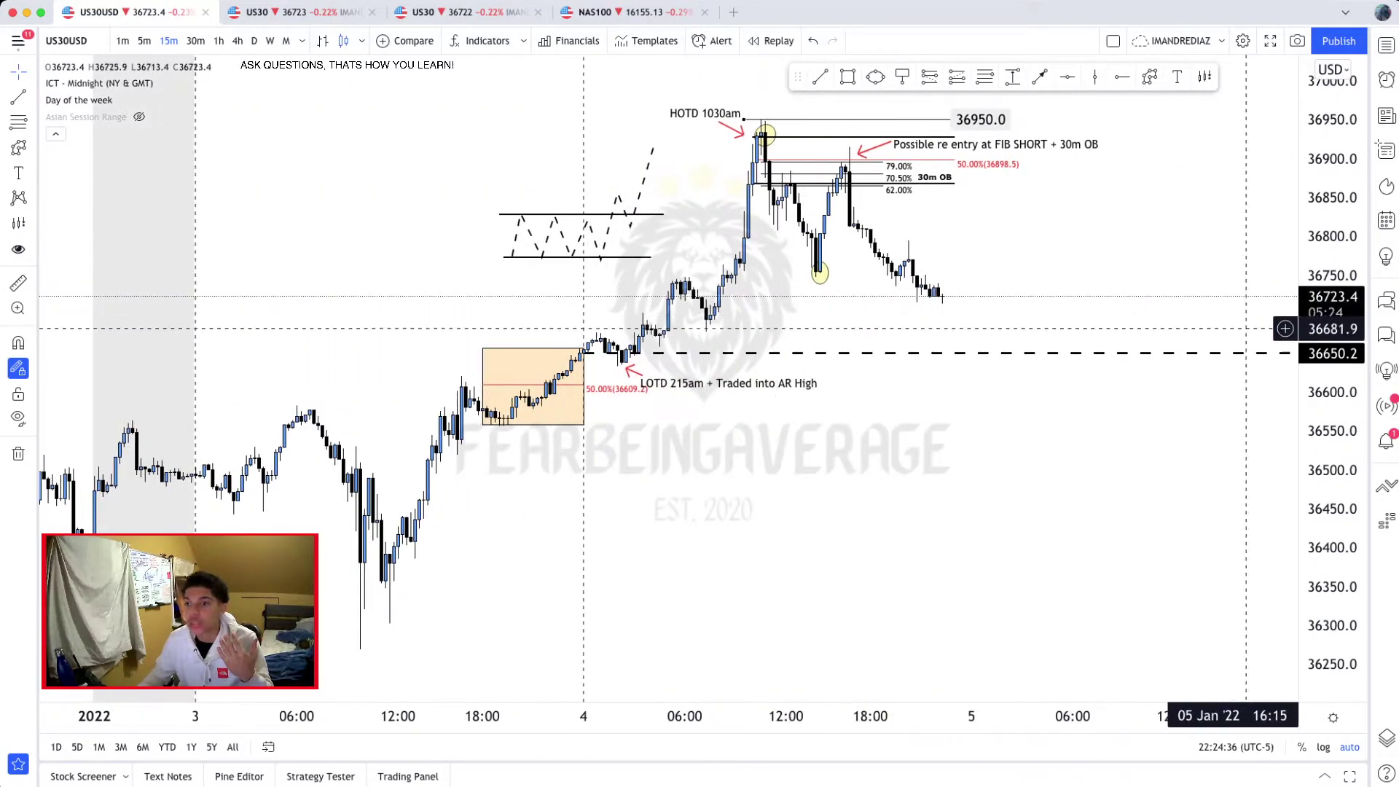
left_click_drag(1327, 317, 1327, 275)
left_click_drag(1094, 241, 1029, 414)
scroll(963, 415, "up", 2)
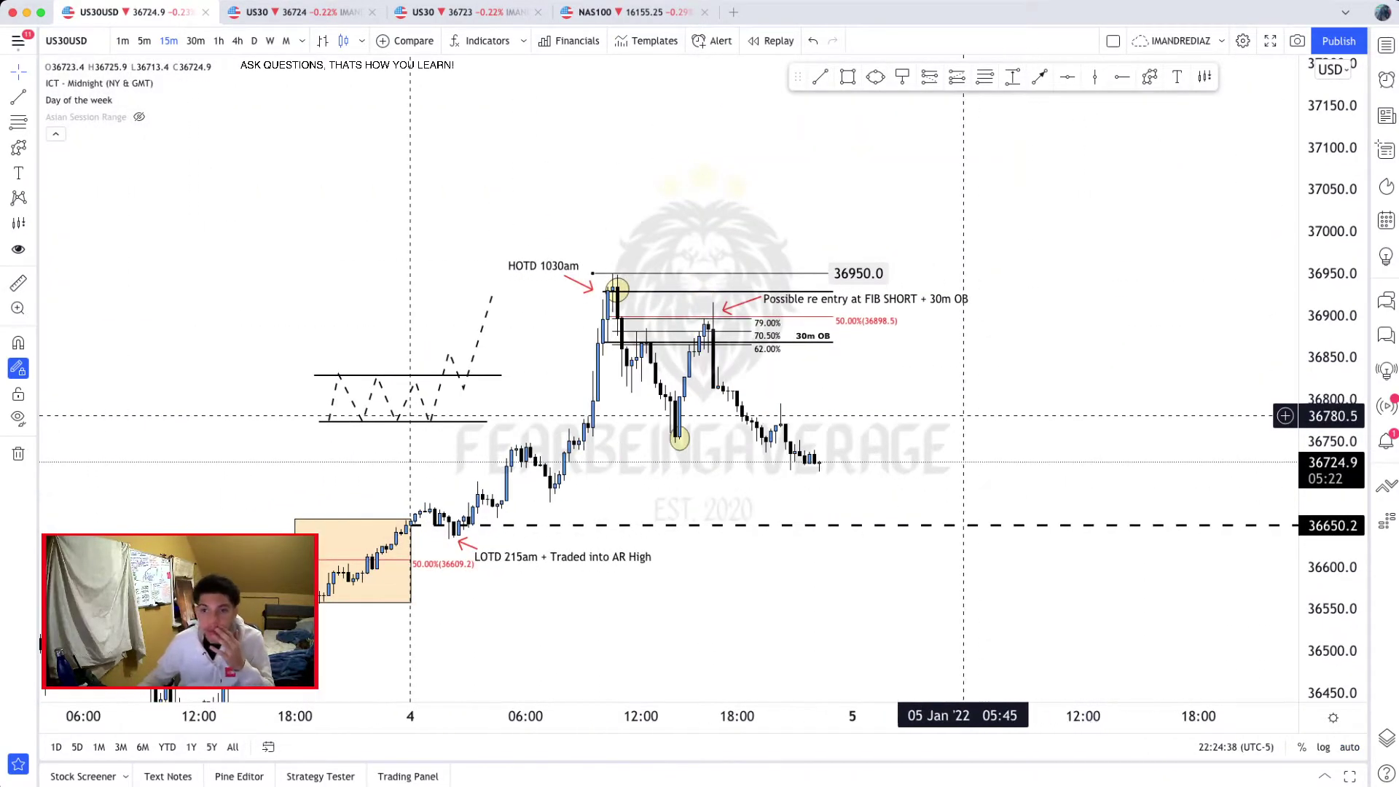
left_click_drag(934, 416, 961, 417)
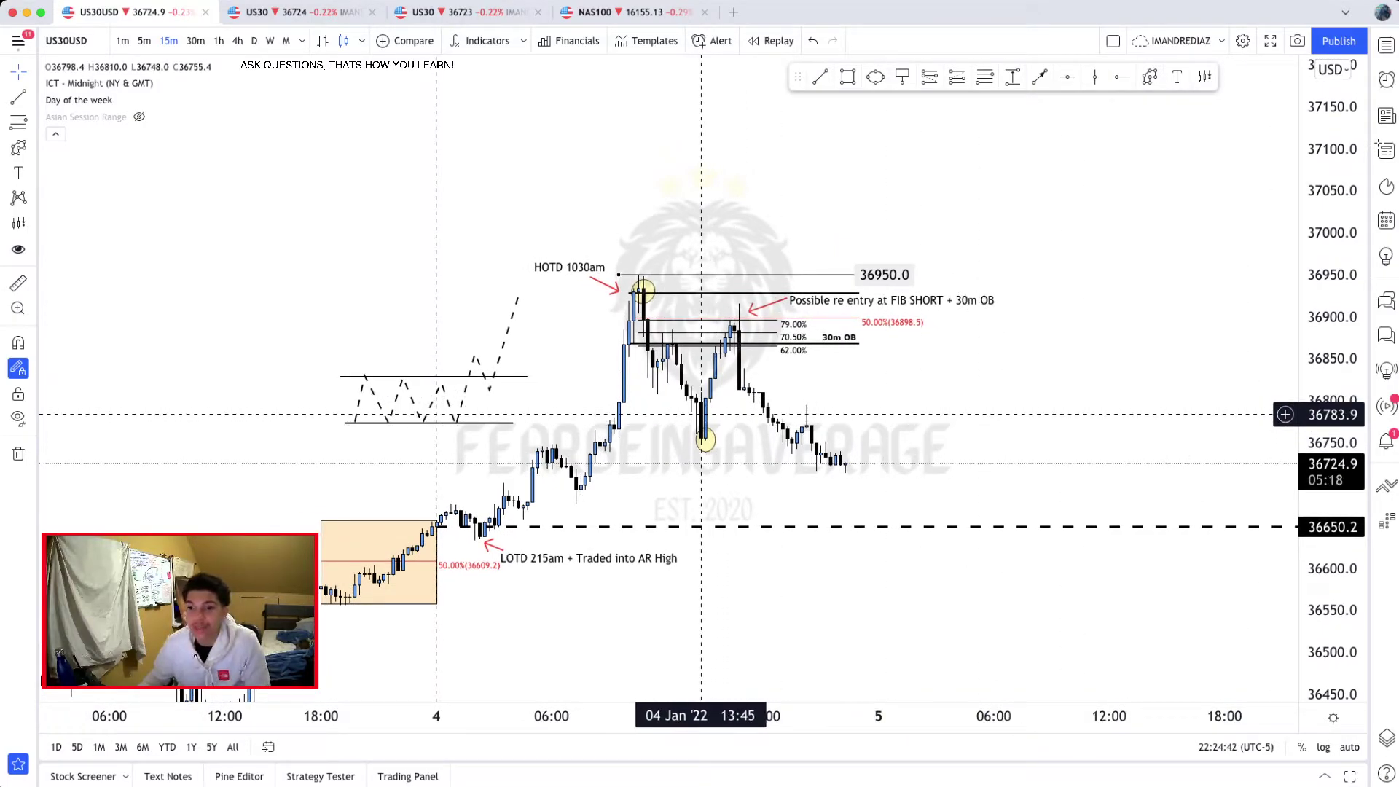
Step: Place a short position at the 50% level of the afternoon pullback high, with a stop of about 37.7 points and a target of about 143.2 points
scroll(743, 300, "up", 2)
scroll(930, 136, "down", 1)
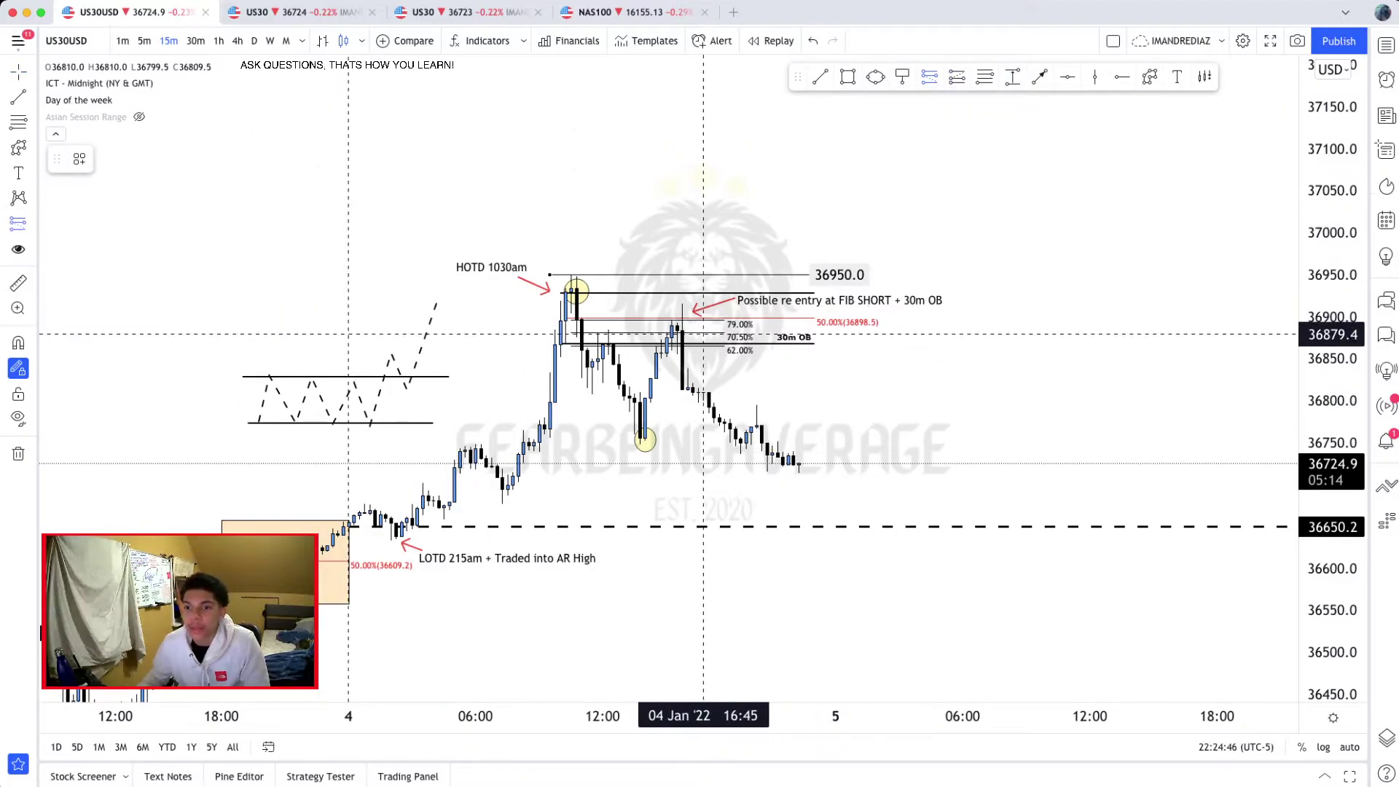
left_click(682, 318)
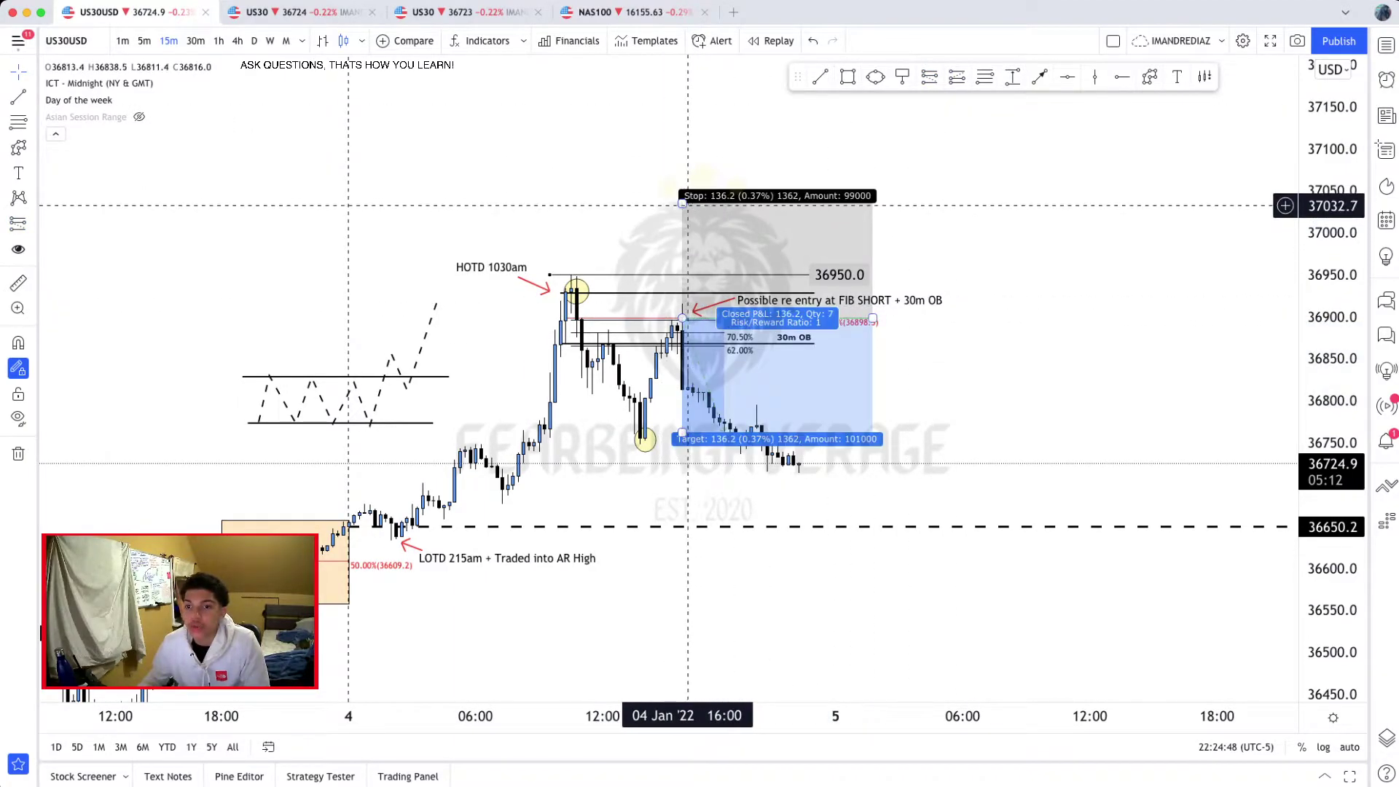
left_click_drag(683, 205, 681, 286)
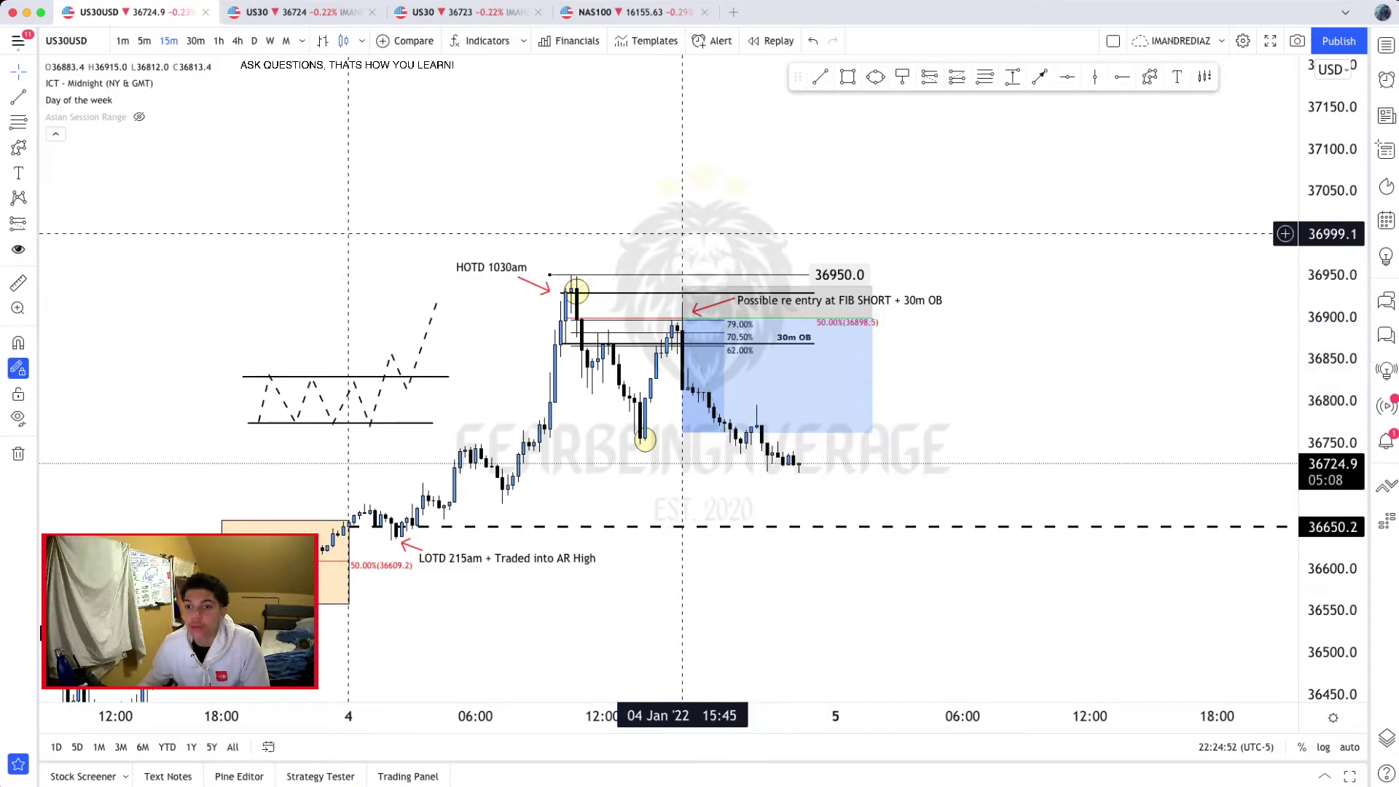
mouse_move(682, 433)
left_mouse_down()
mouse_move(681, 502)
mouse_move(682, 438)
left_mouse_up()
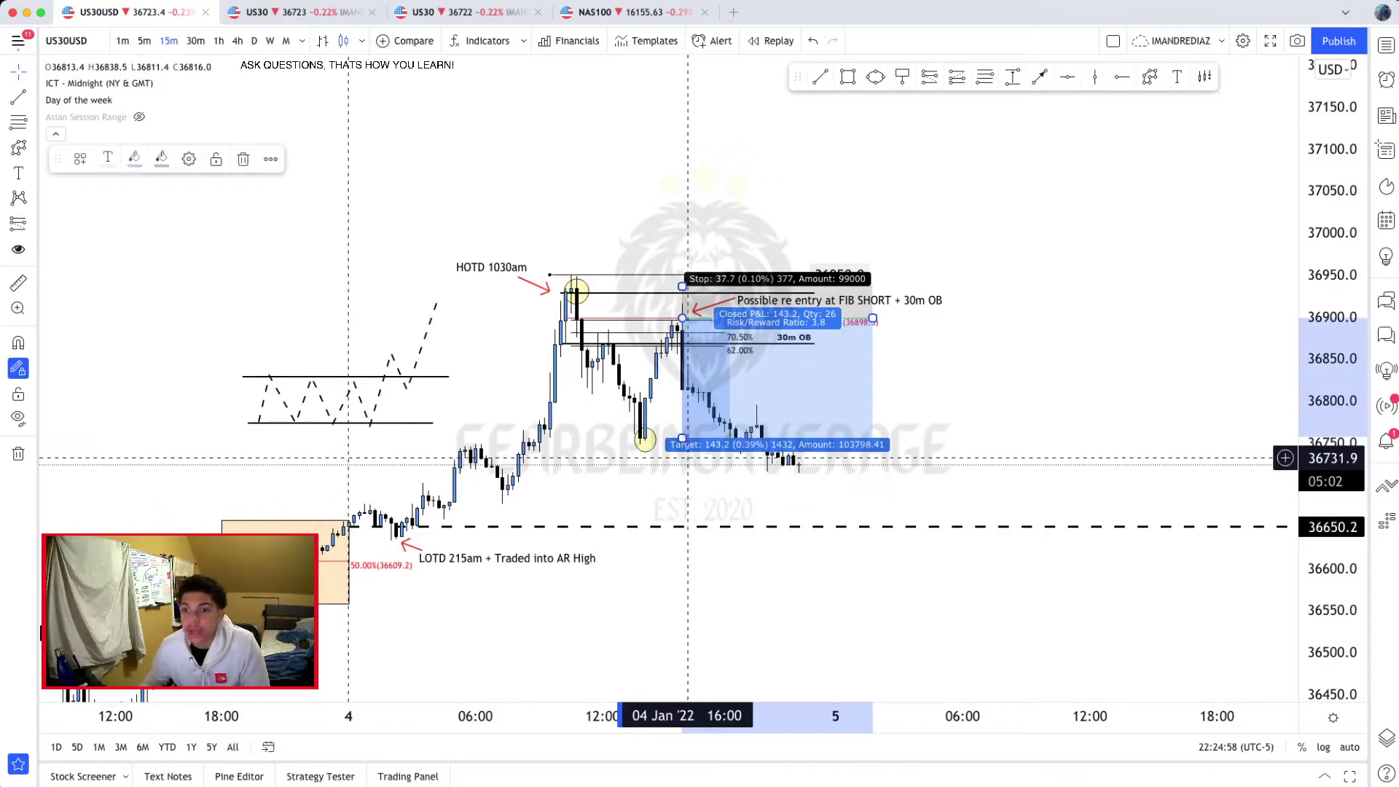
Step: Narrow the short position, raise its stop to the 36950.0 high and extend its target to about 155.8 points
left_click(688, 458)
left_click_drag(873, 319, 761, 317)
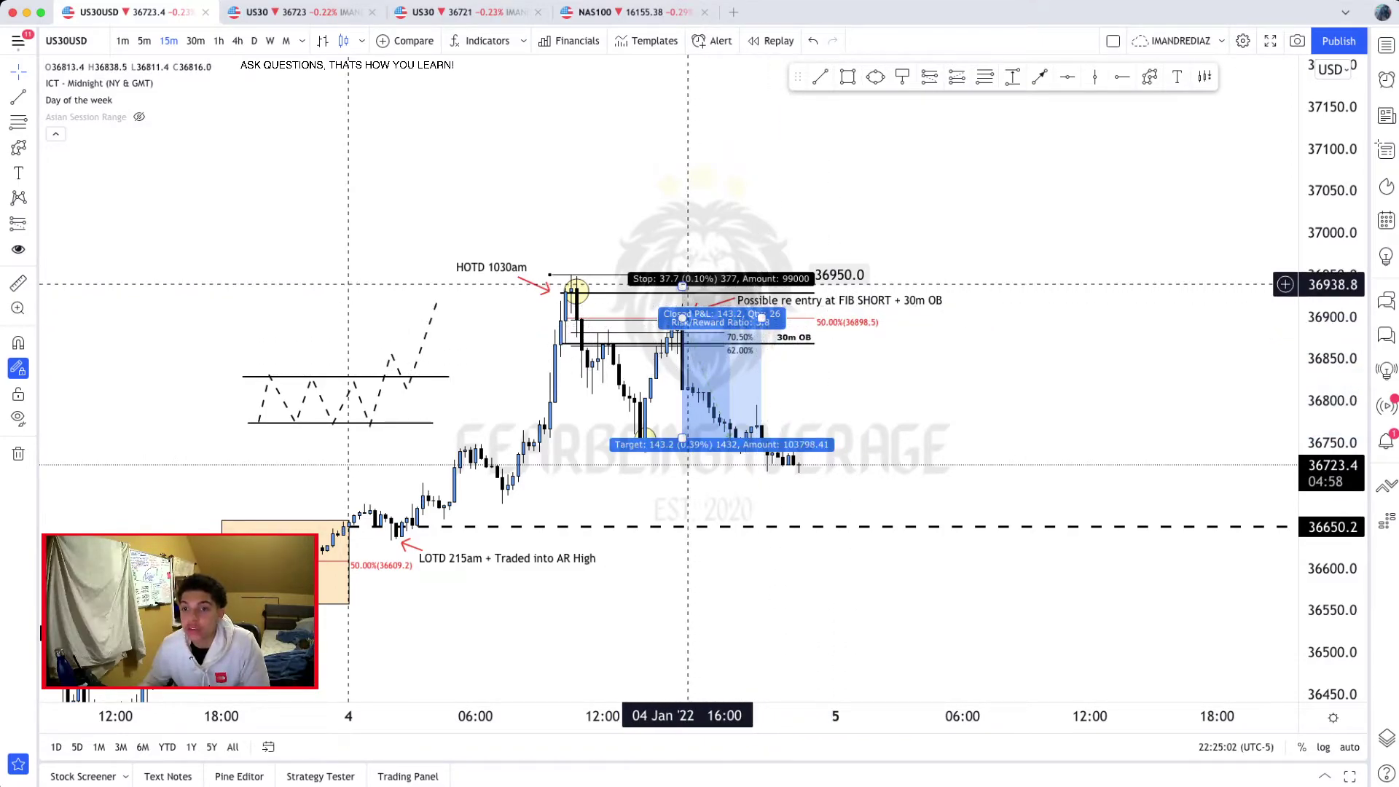
left_click_drag(681, 286, 682, 274)
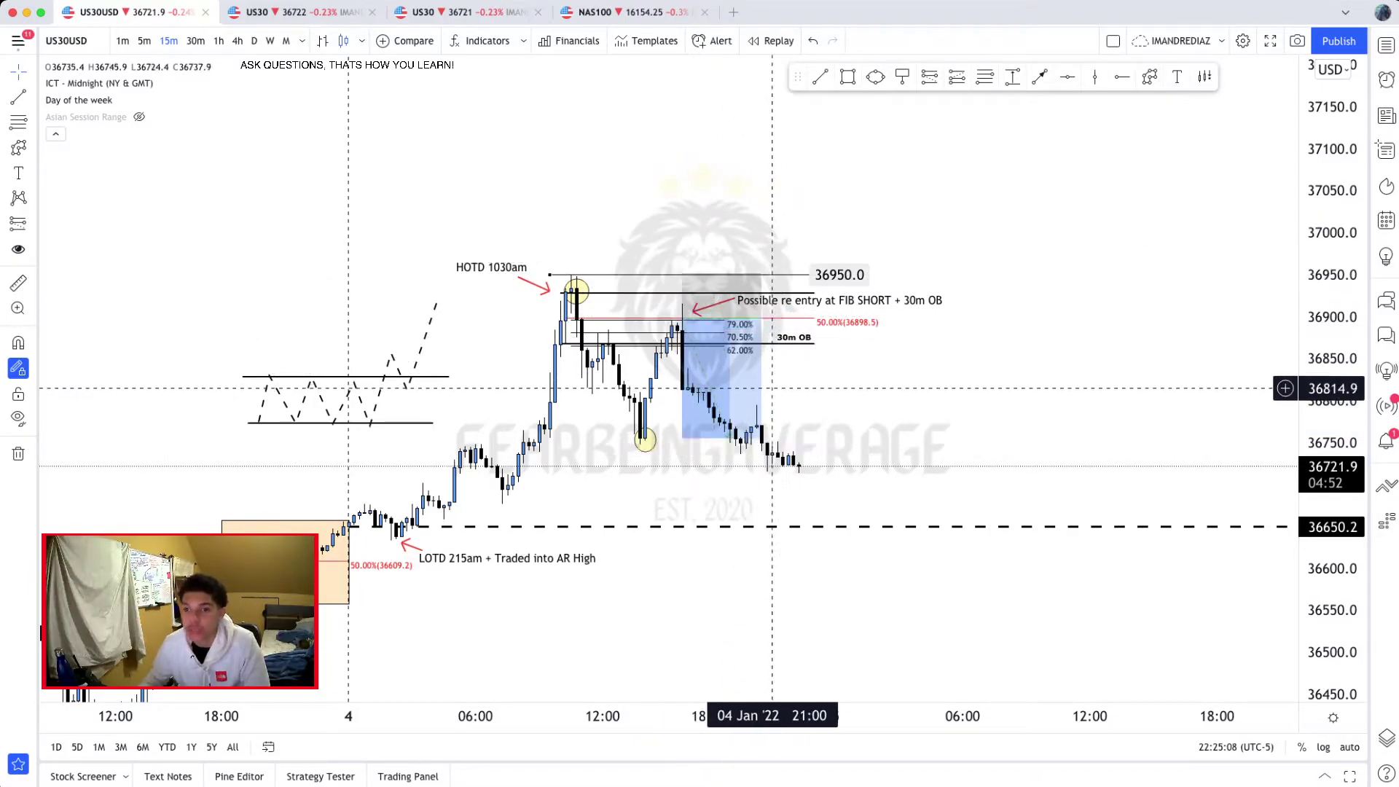
scroll(682, 278, "up", 3)
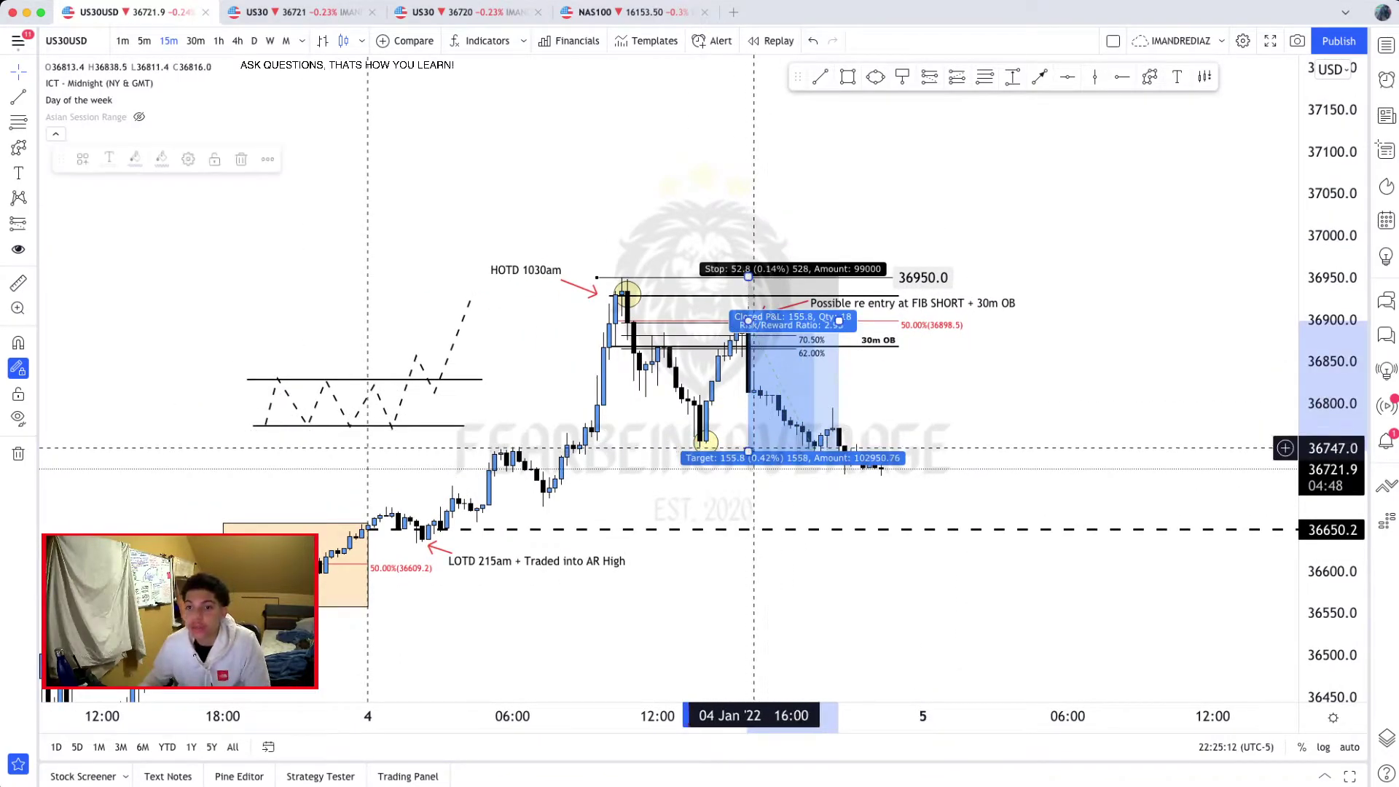
Step: Reset the chart view and examine the short setup against the range breakout sketch and the preceding days' price action
scroll(838, 452, "down", 2)
left_click_drag(1078, 398, 957, 371)
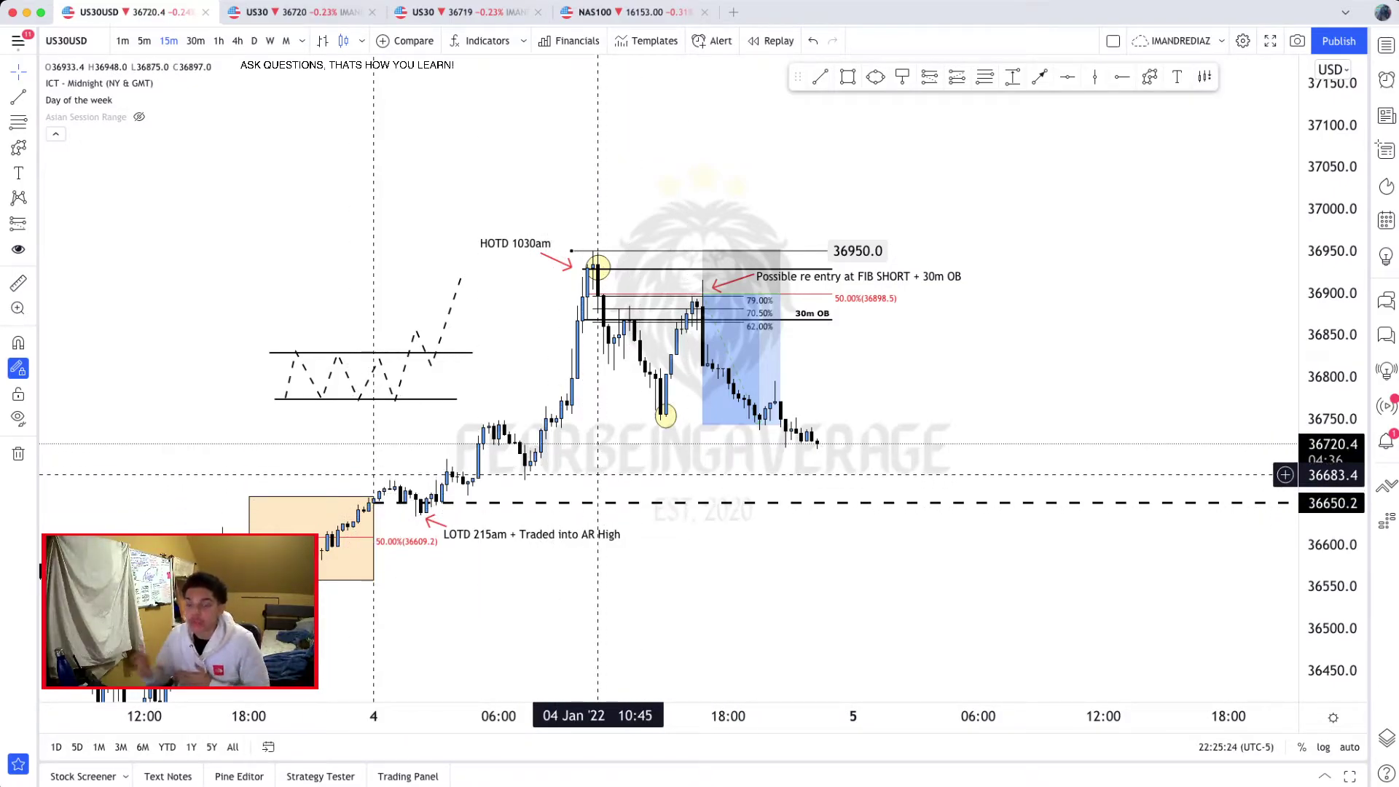
right_click(741, 169)
left_click(787, 182)
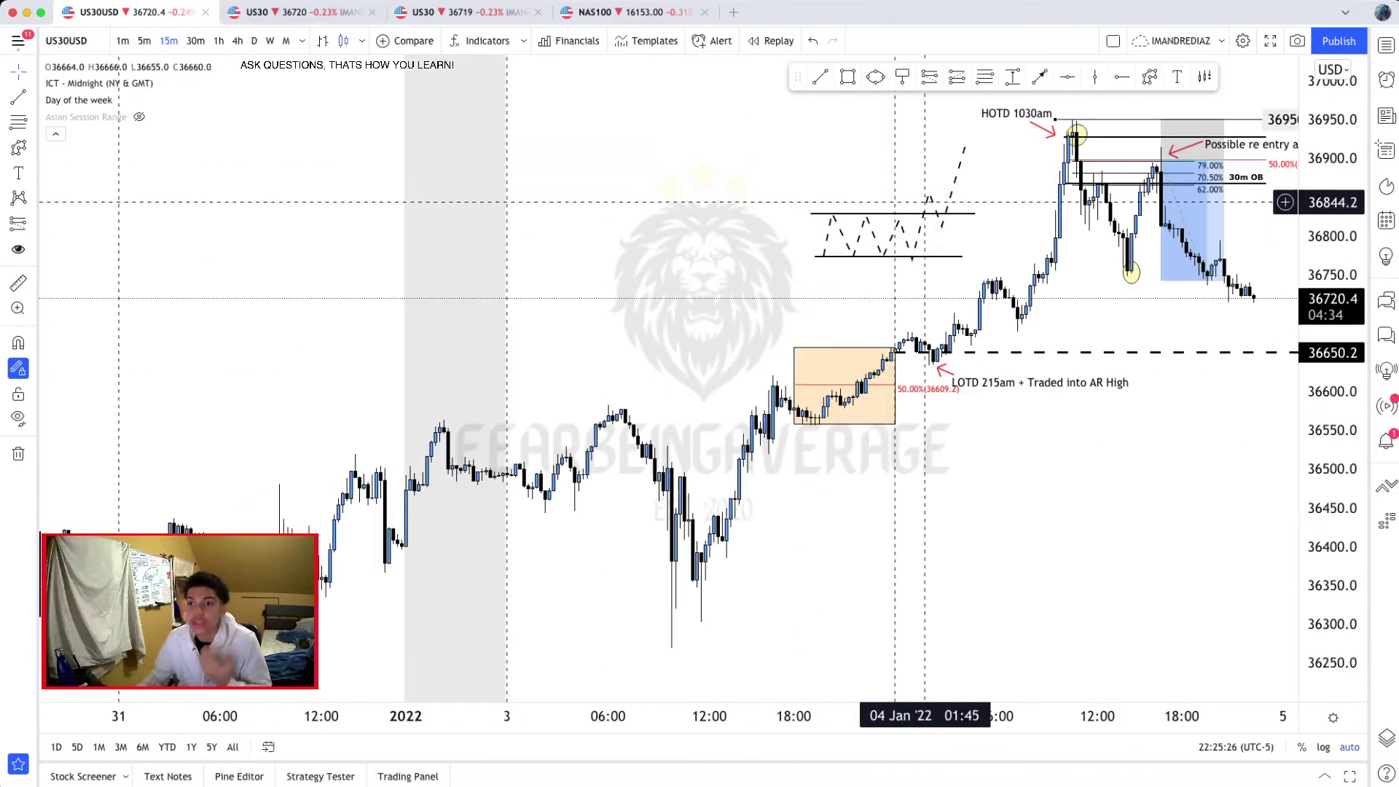
left_click_drag(975, 235, 629, 239)
left_click_drag(1327, 237, 1328, 283)
left_click_drag(1189, 236, 1183, 336)
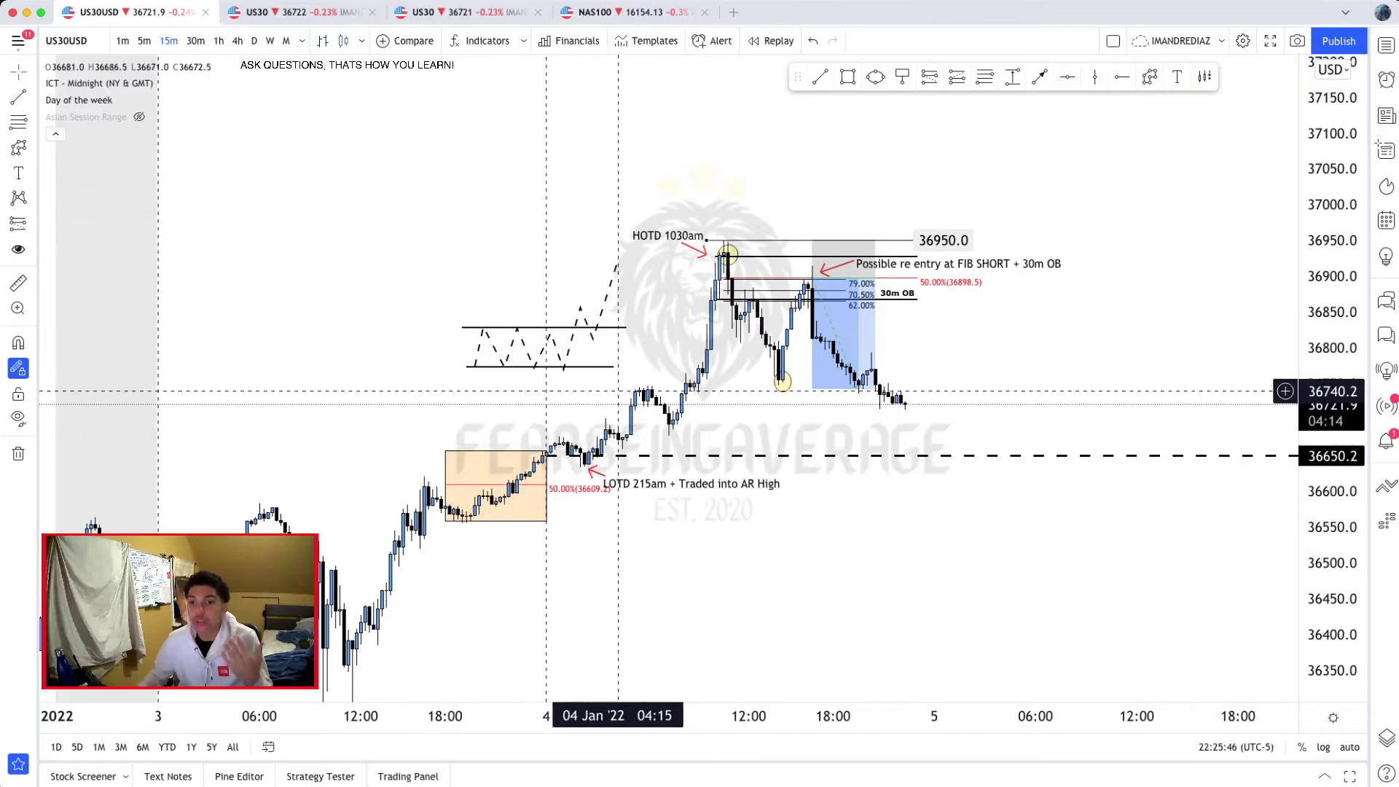
scroll(649, 338, "right", 1)
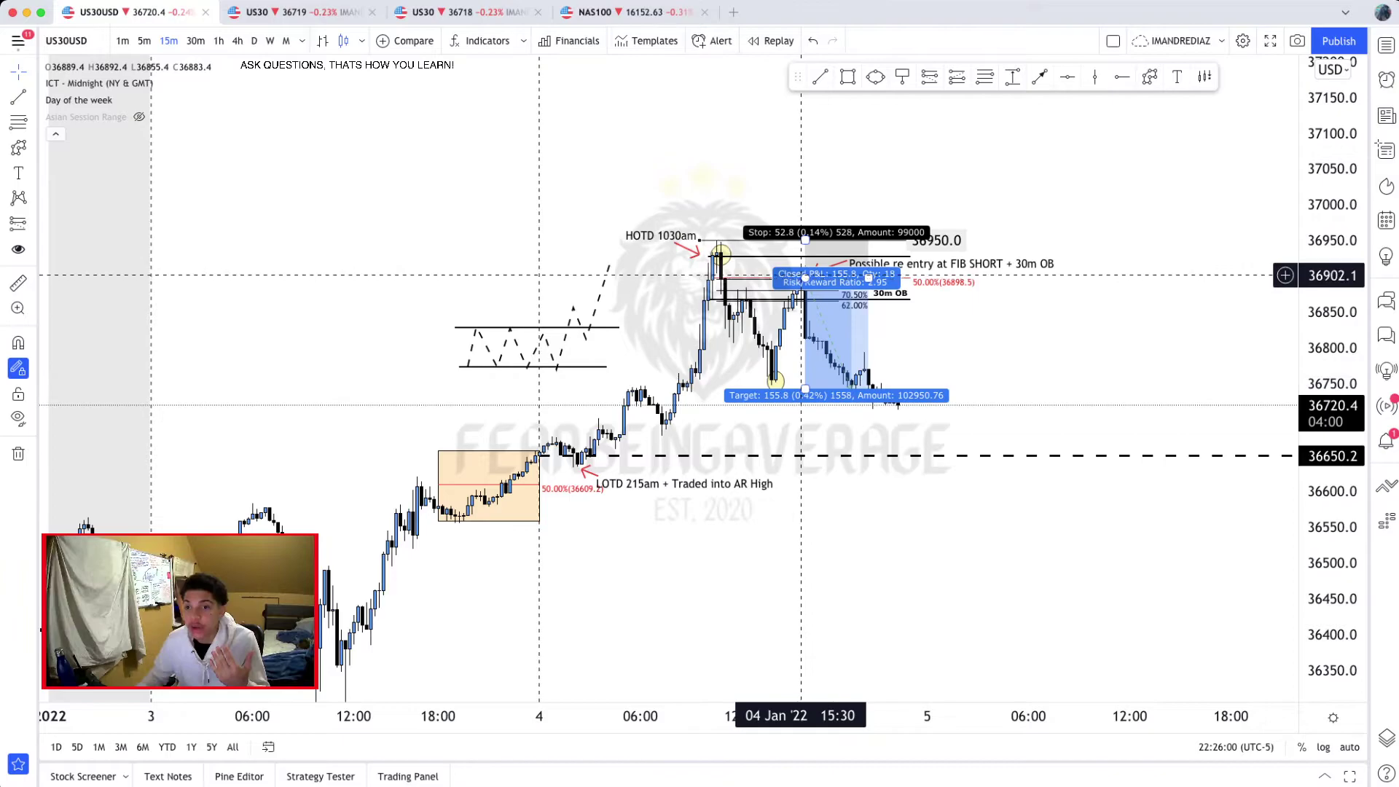
Step: Shorten the short position's target to about 151.5 points and review the re-entry setup
mouse_move(805, 390)
left_mouse_down()
mouse_move(805, 450)
mouse_move(805, 376)
mouse_move(805, 389)
left_mouse_up()
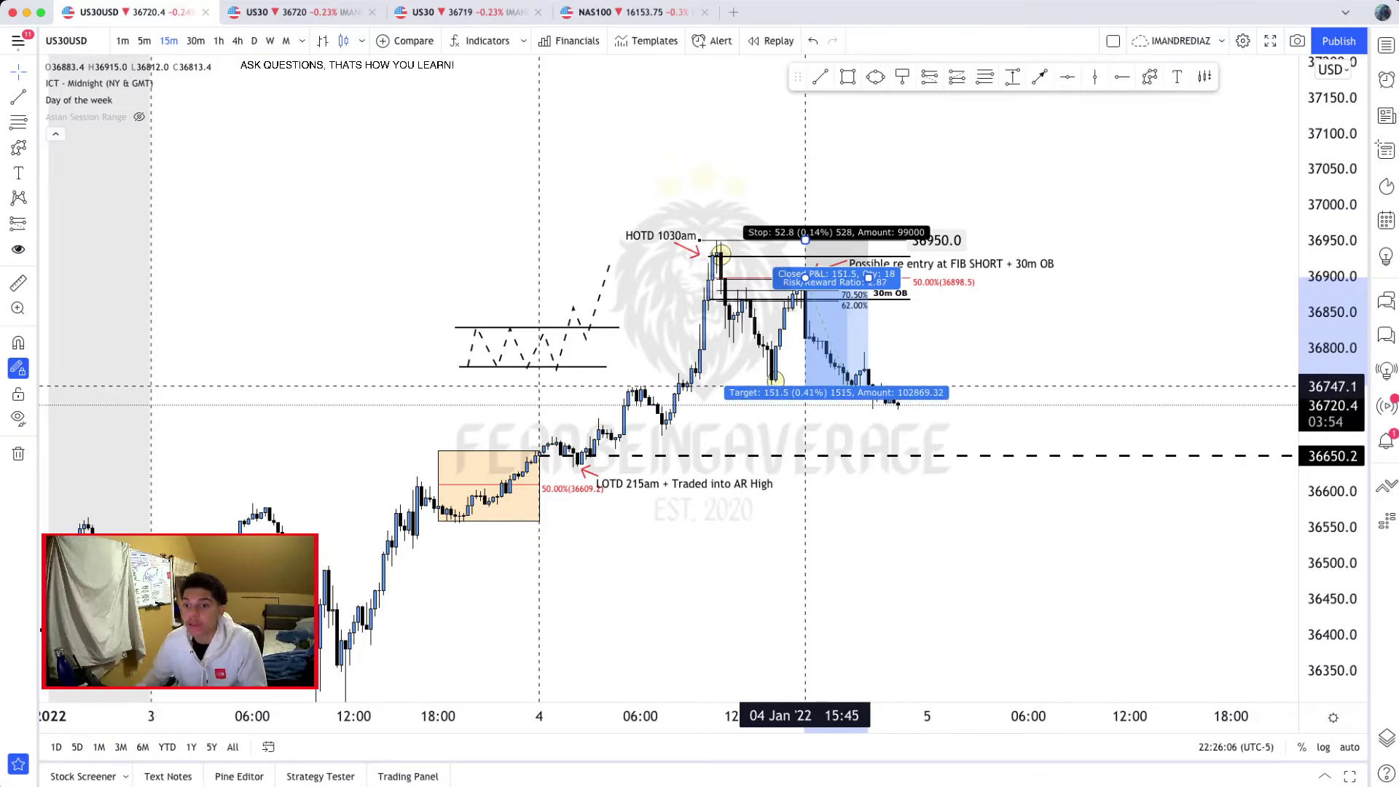
left_click_drag(979, 346, 1006, 407)
scroll(1149, 425, "down", 1)
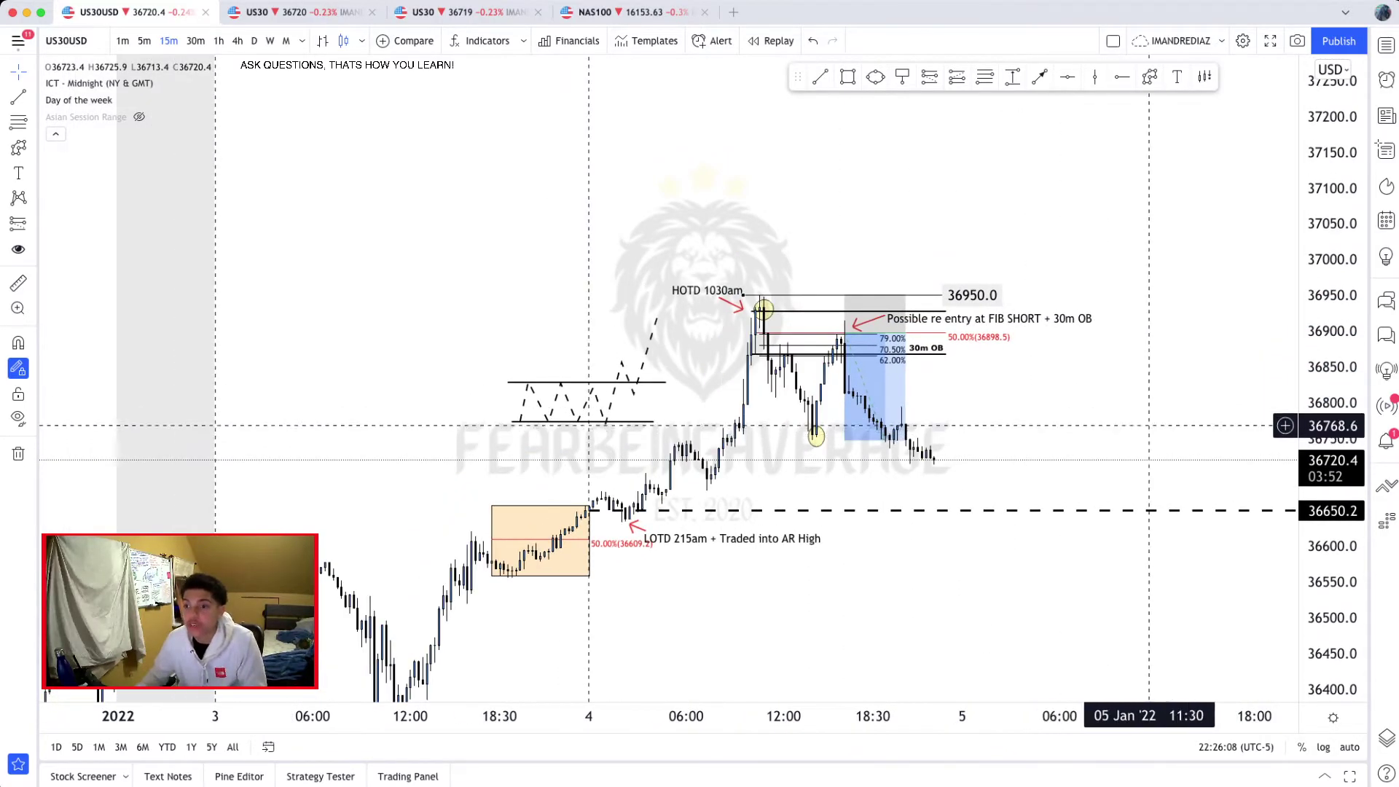
scroll(1149, 426, "up", 3)
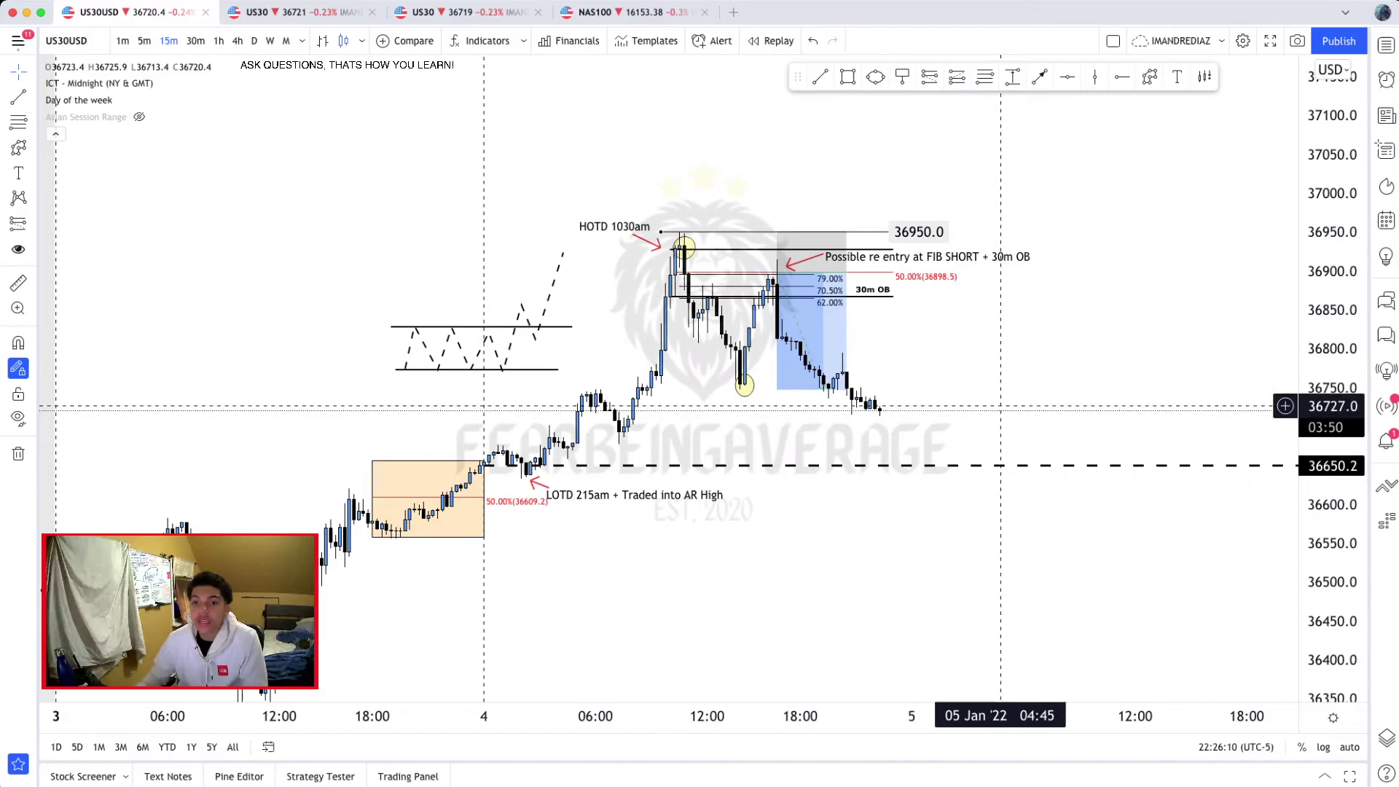
scroll(751, 526, "right", 2)
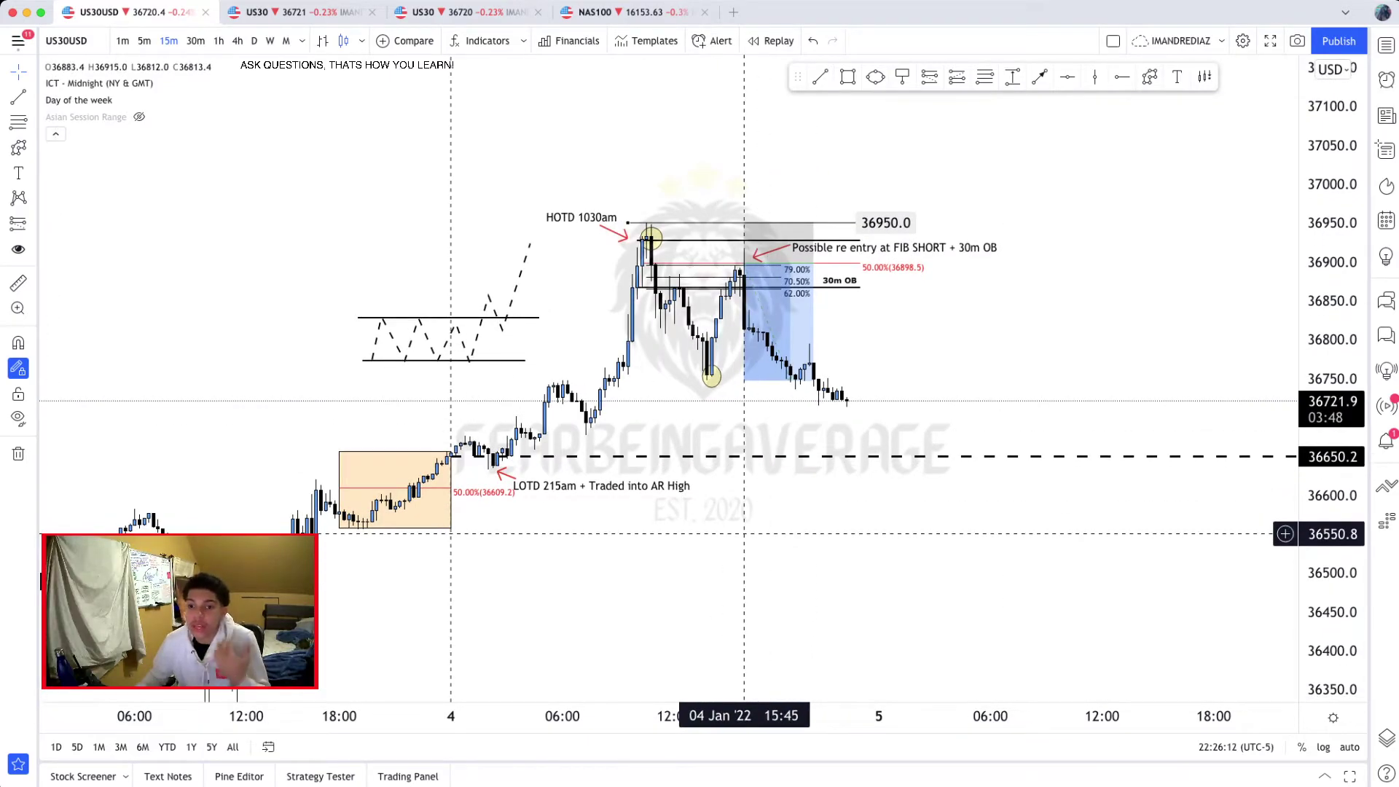
scroll(707, 477, "up", 1)
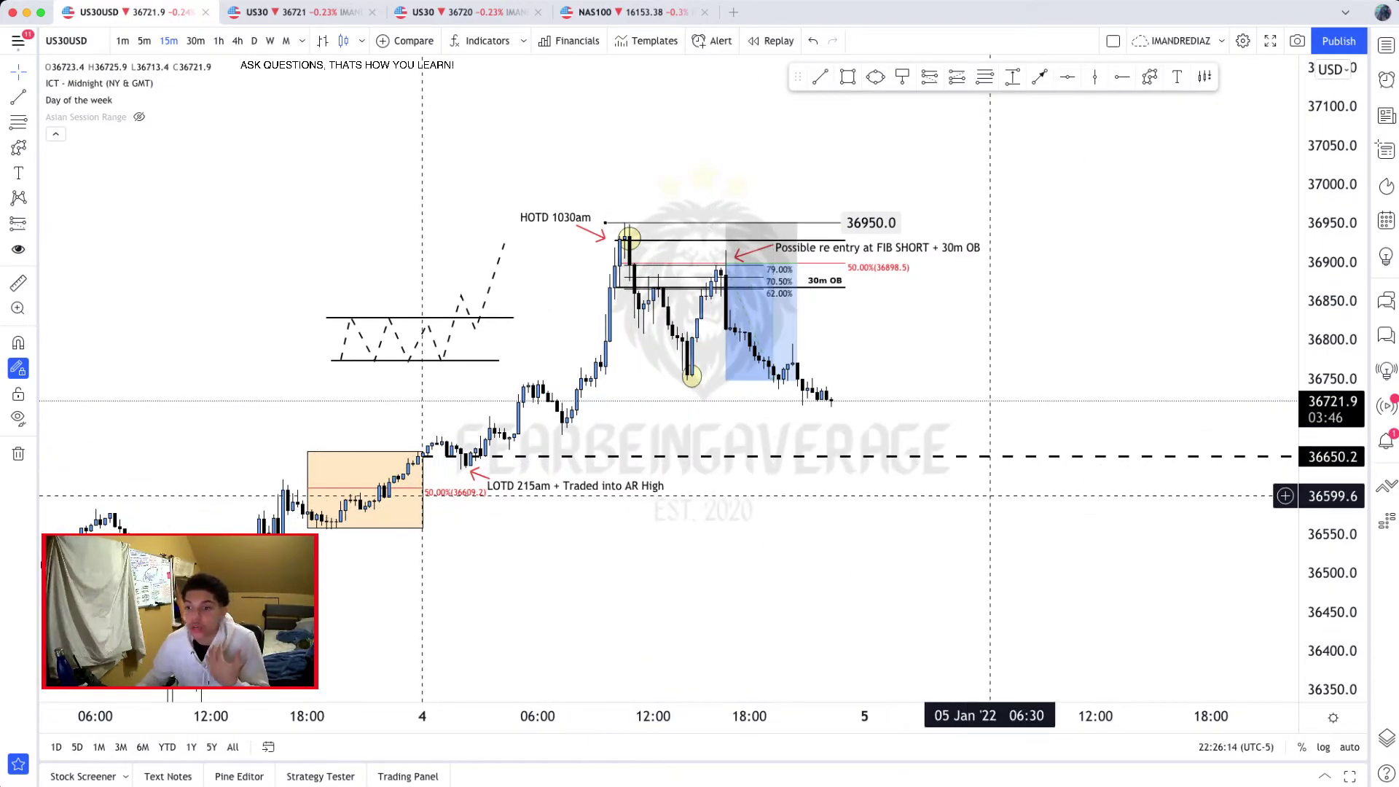
Step: Draw a Fibonacci retracement from the 02:15 low of the day at about 36638.9 to the 09:00 candle at about 36743.0
left_click_drag(1331, 481, 1331, 375)
scroll(874, 397, "down", 1)
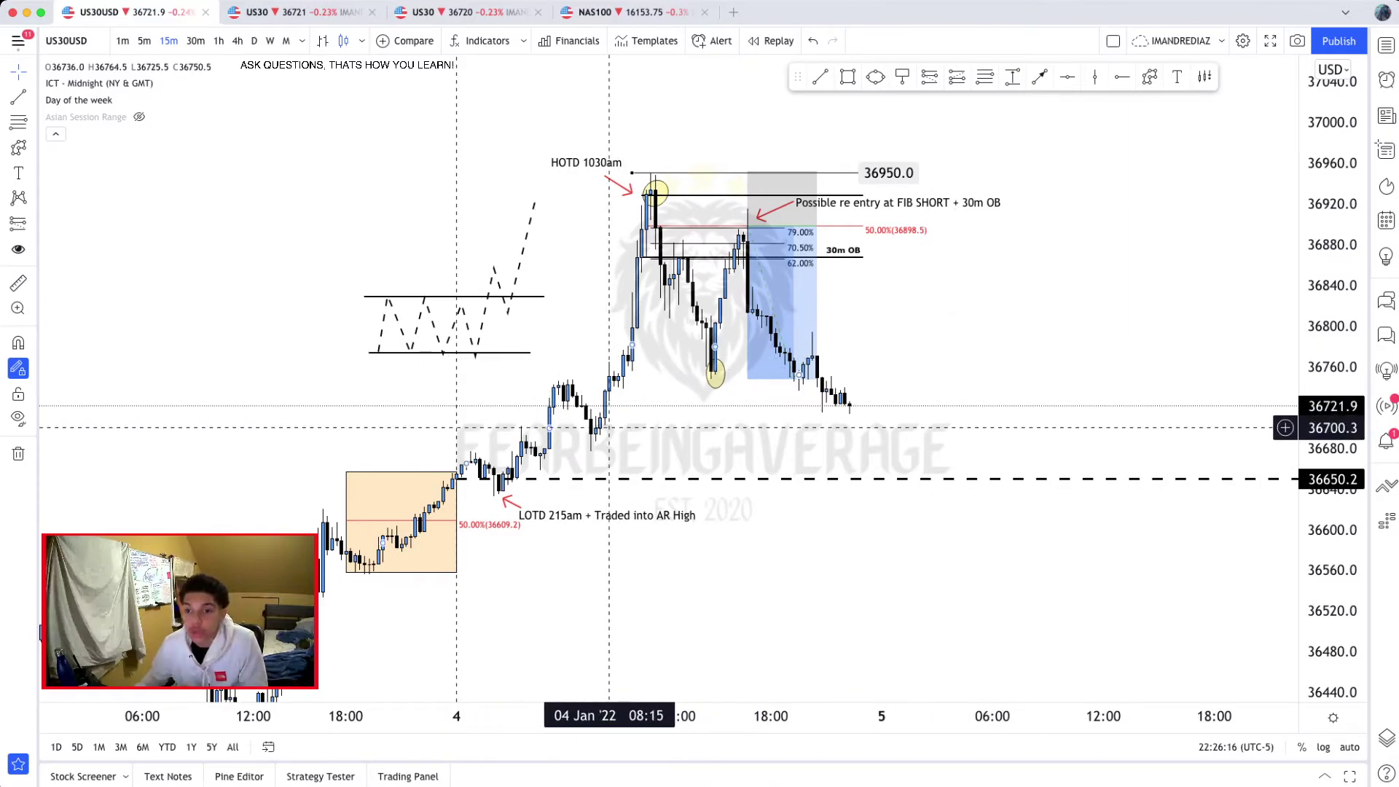
left_click(984, 77)
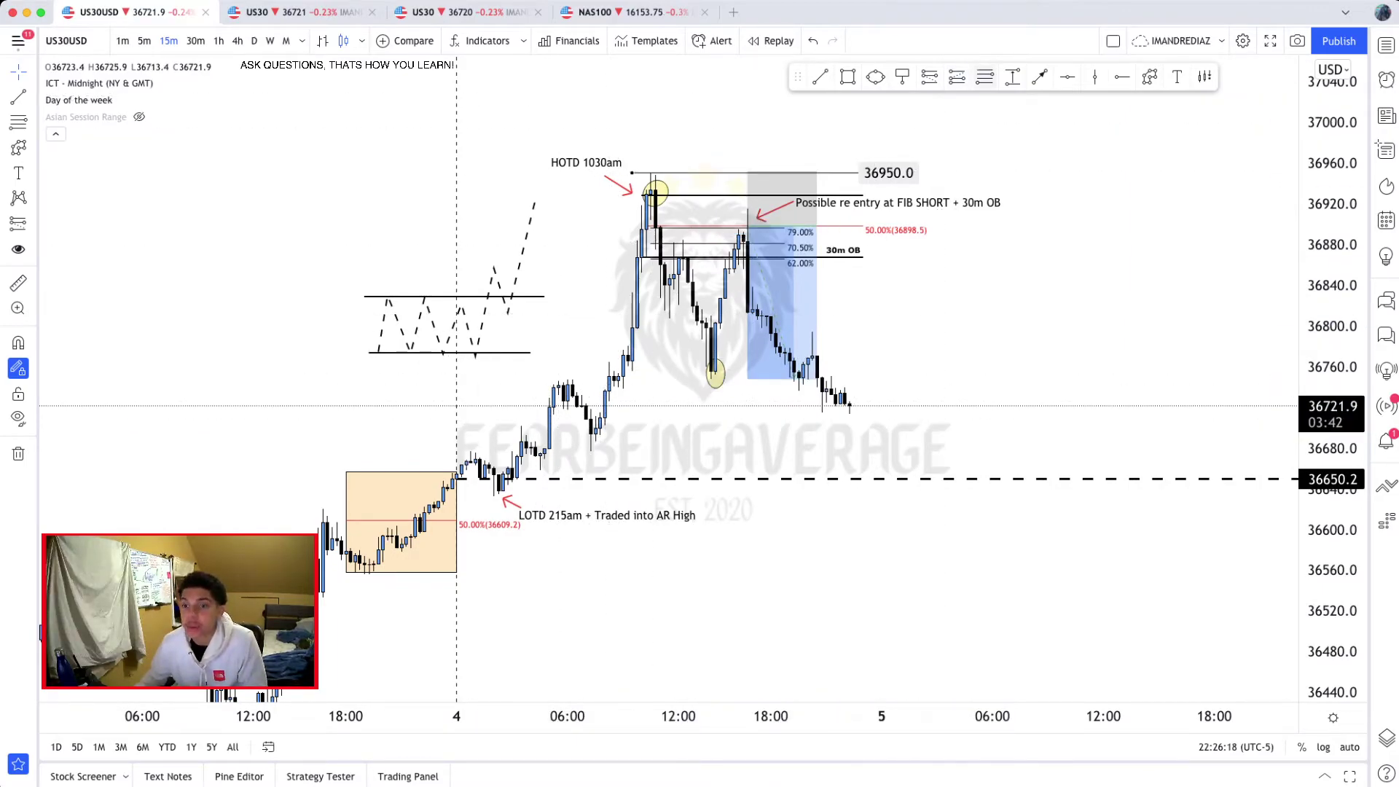
left_click(498, 489)
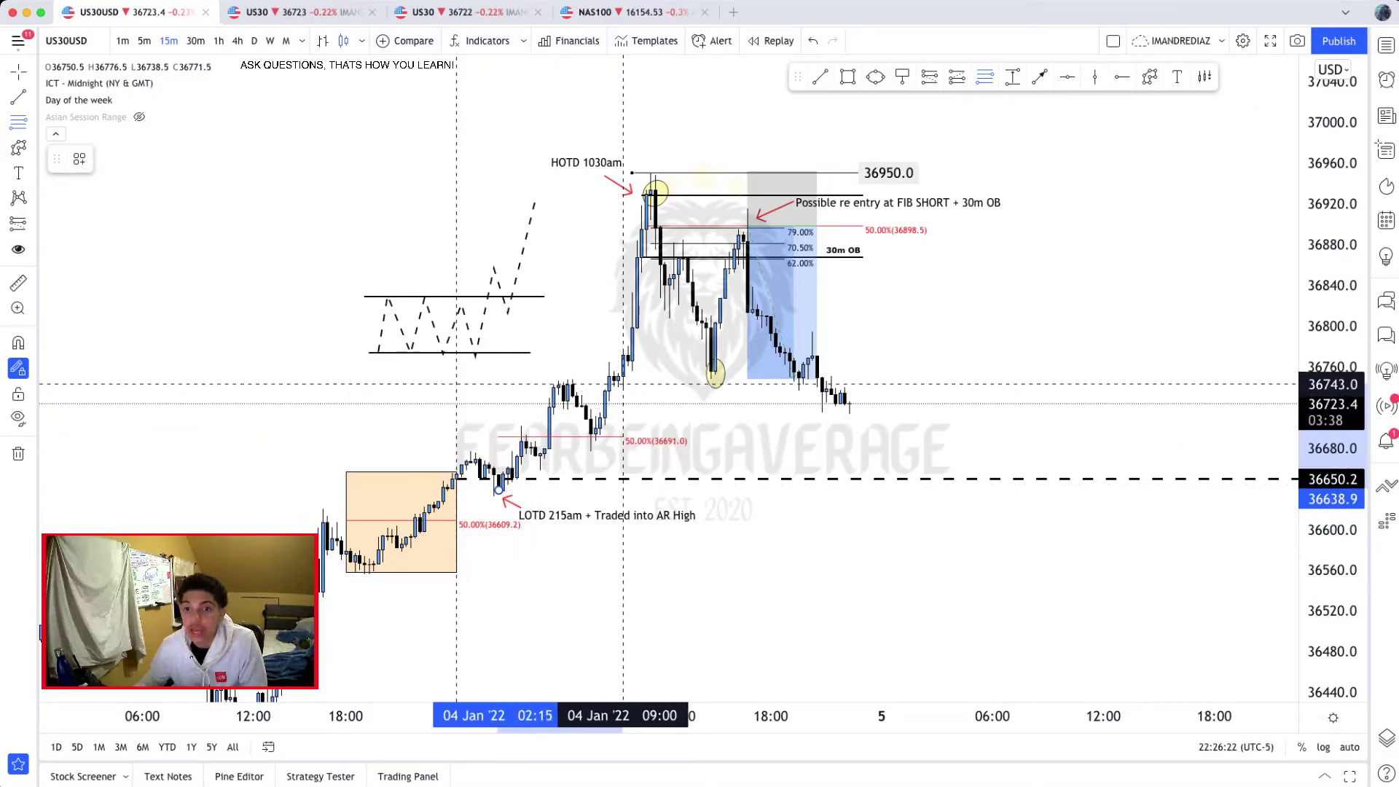
left_click(623, 384)
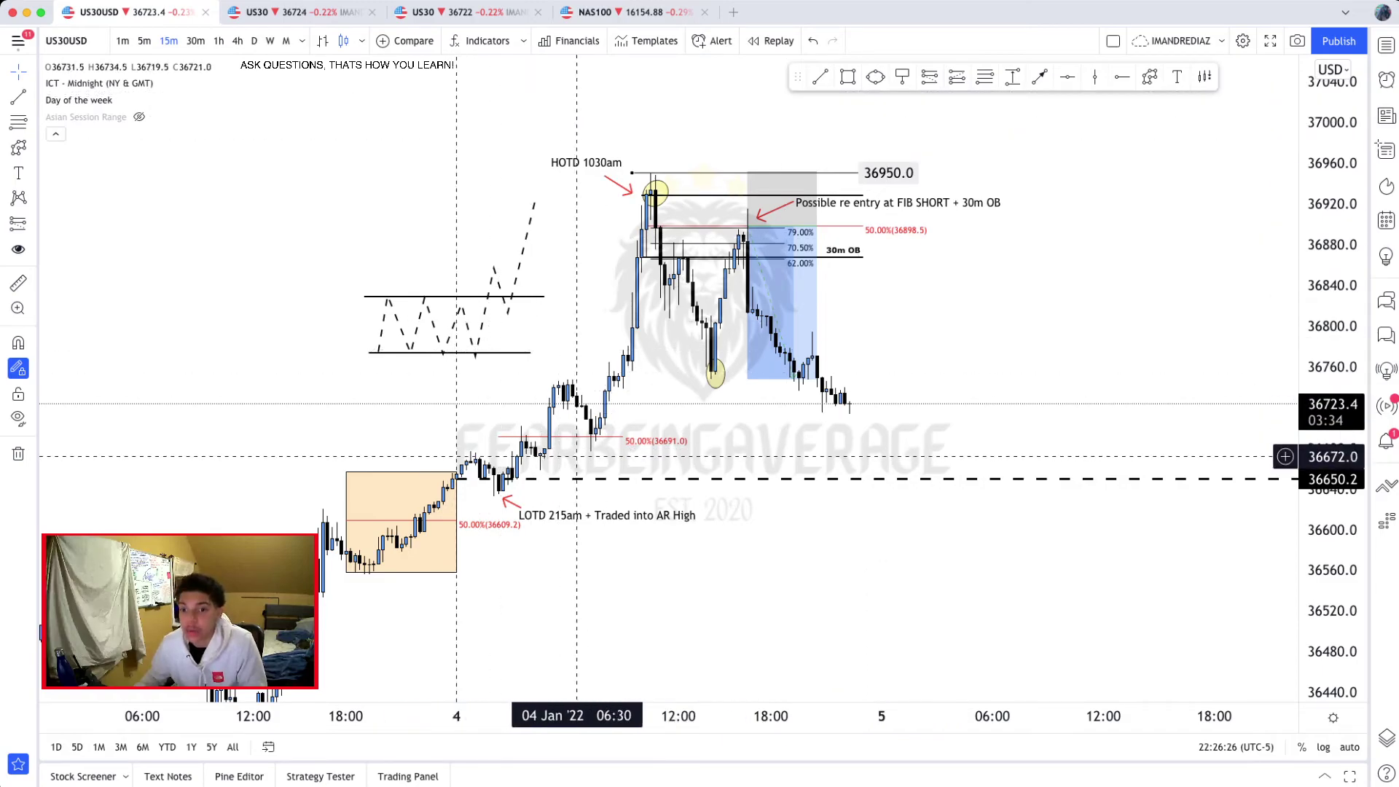
Step: Apply the Normal template to the new Fibonacci retracement and hide its 38.20% level
right_click(586, 439)
mouse_move(640, 474)
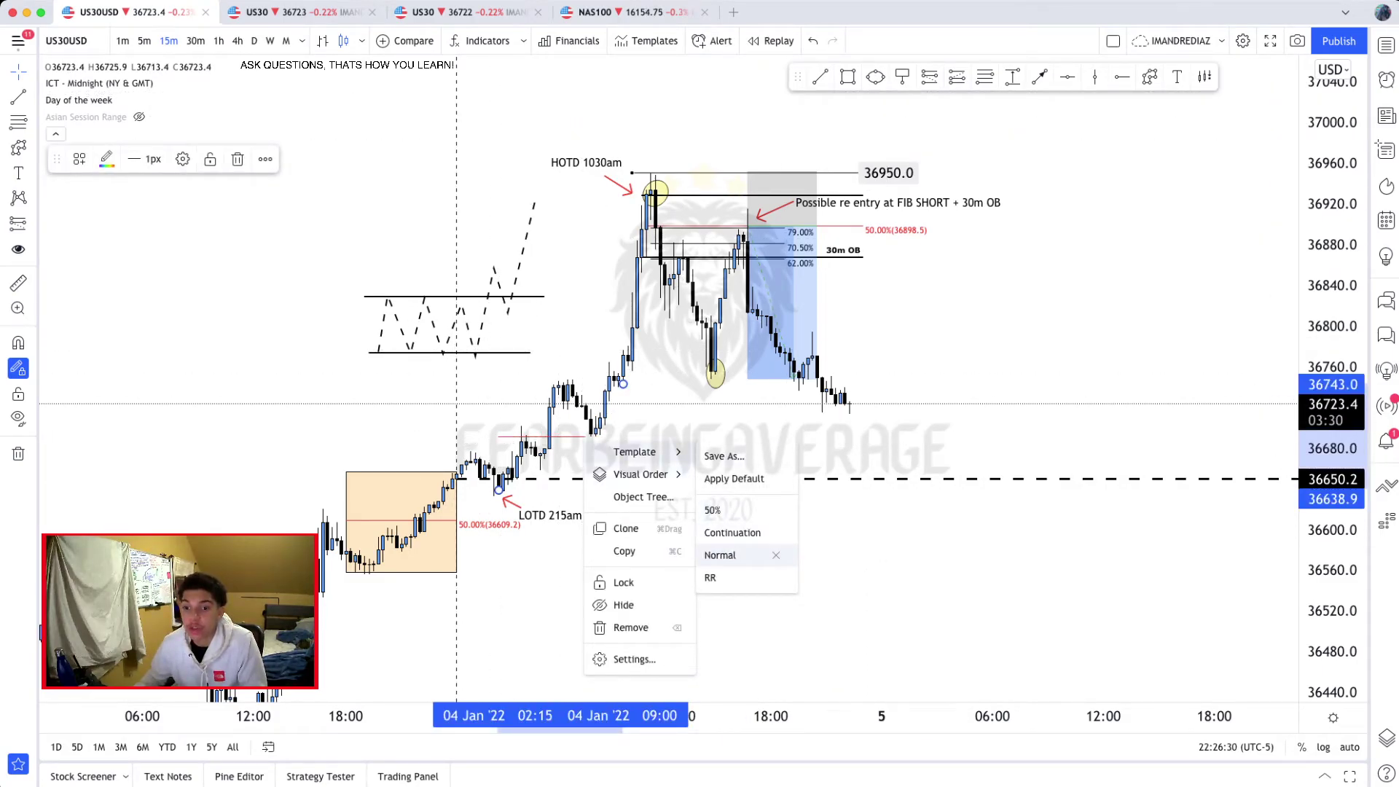
left_click(721, 554)
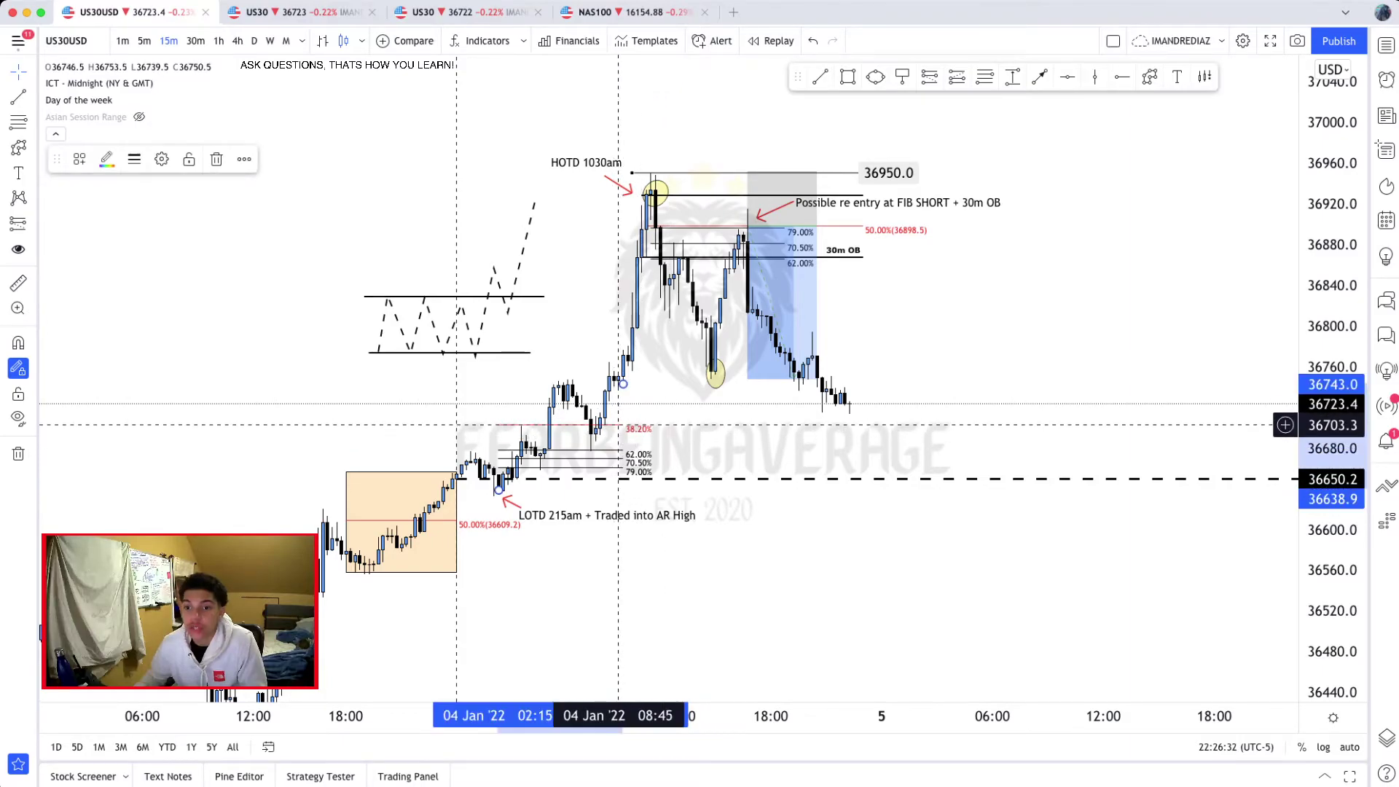
double_click(618, 424)
key("Escape")
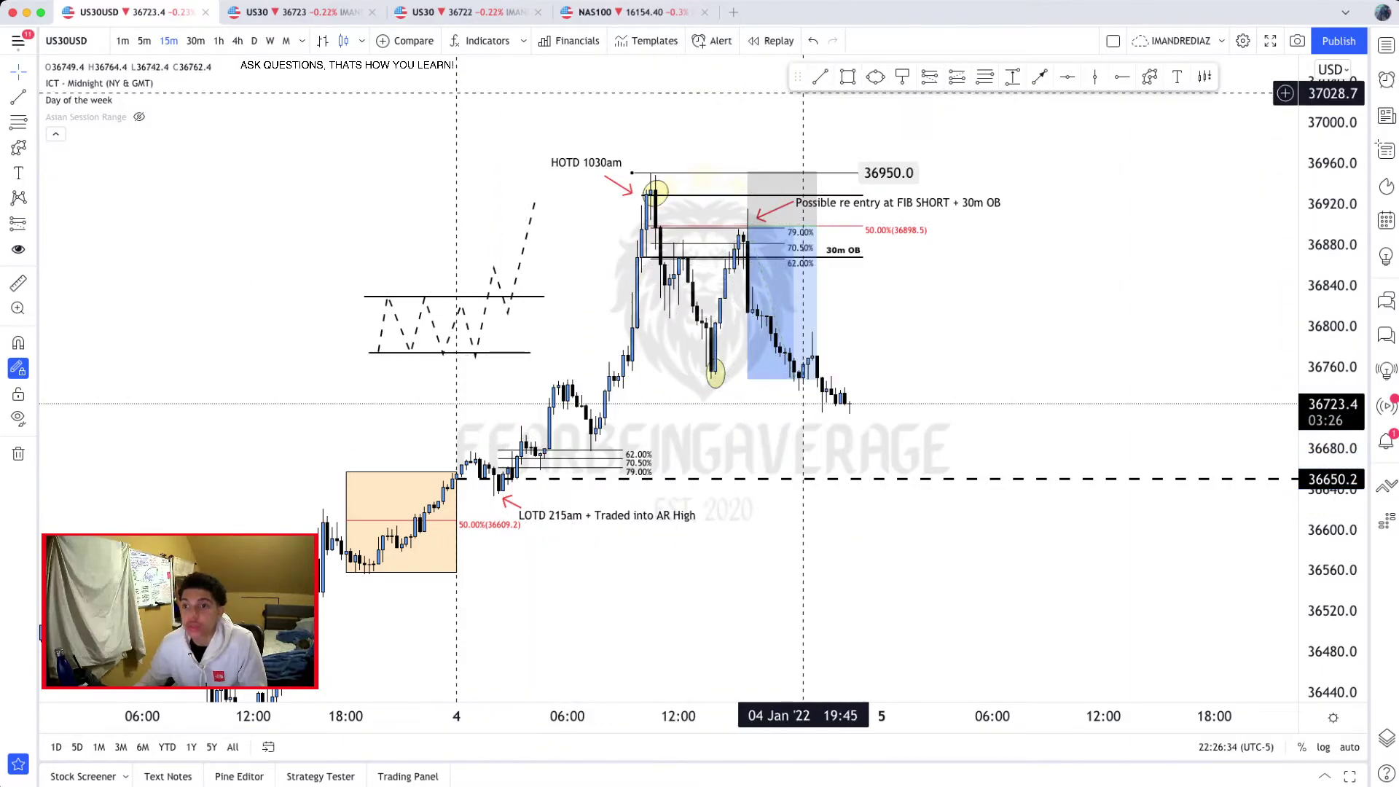
Step: Circle the early-morning January 4 swing high and the 2:15am low of the day with ellipses
left_click(581, 386)
left_click(493, 493)
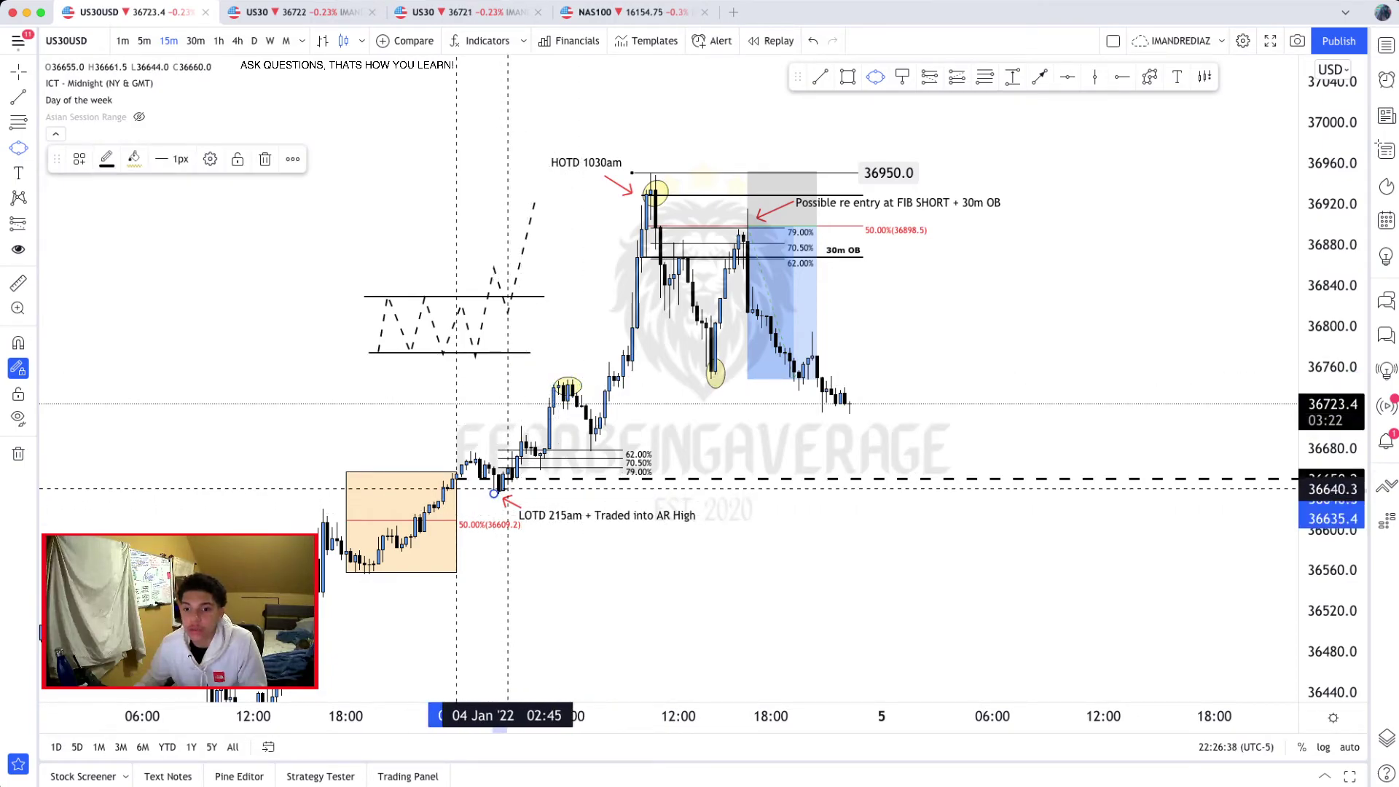
left_click(508, 481)
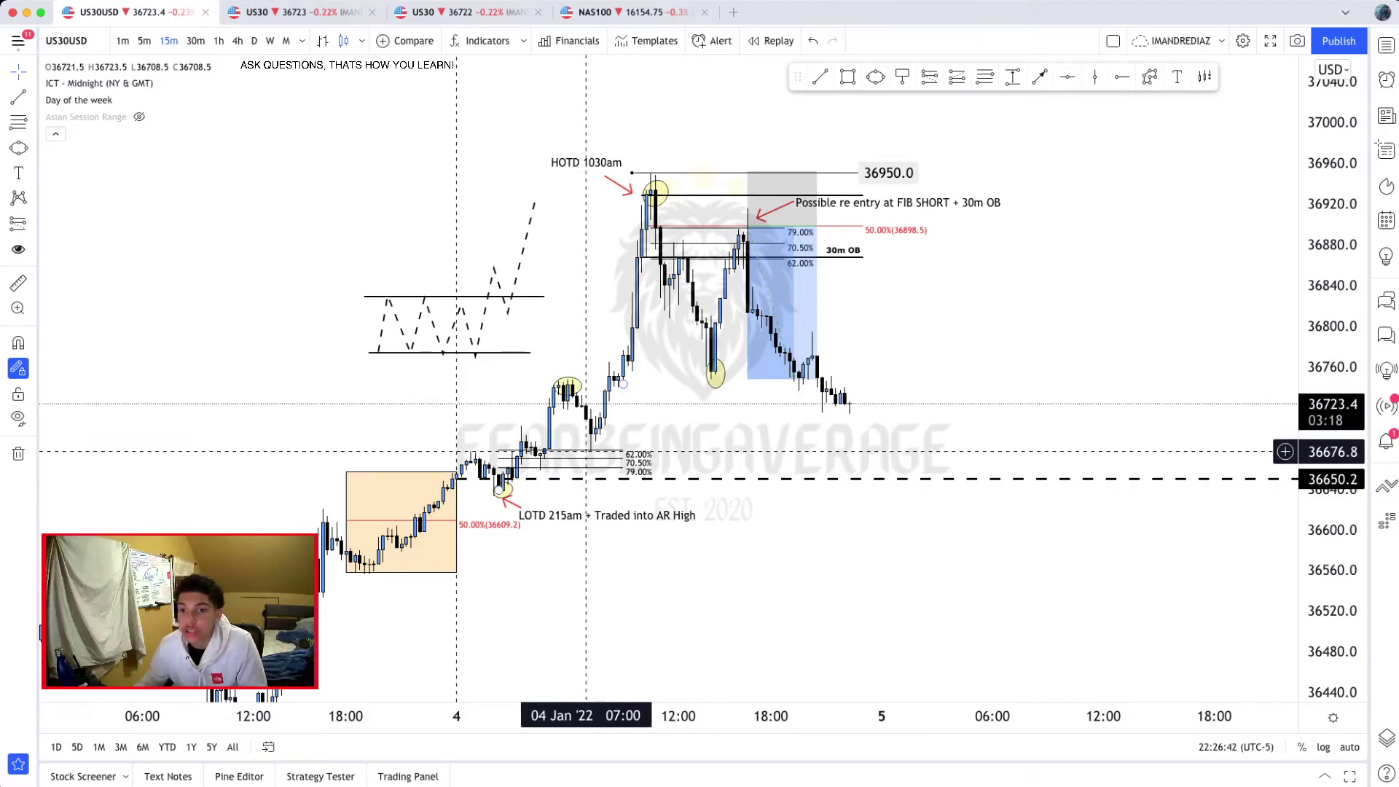
Step: Examine the January 4 move on the 30-minute, 1-hour and 5-minute timeframes and return to the 15-minute chart
left_click(195, 40)
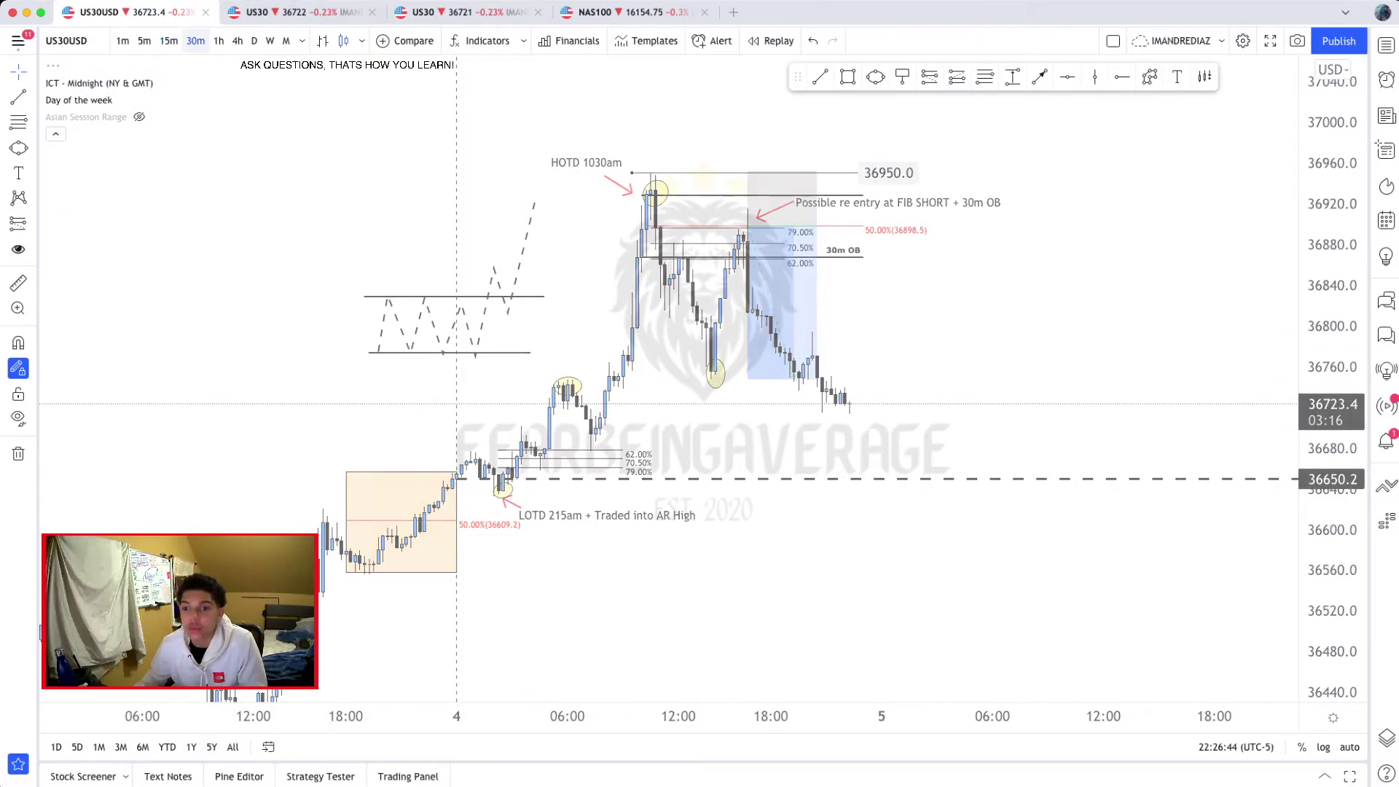
left_click(218, 41)
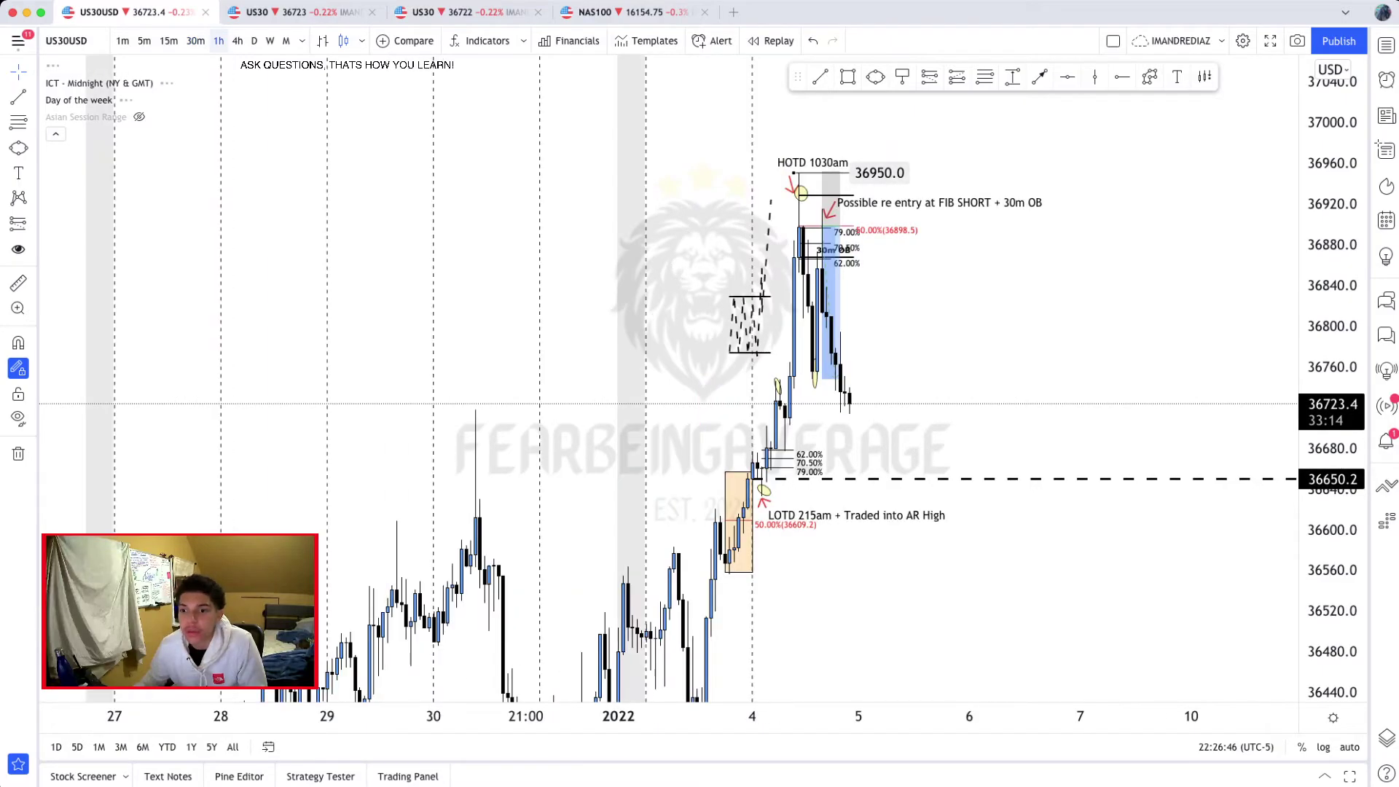
left_click(168, 41)
left_click(144, 41)
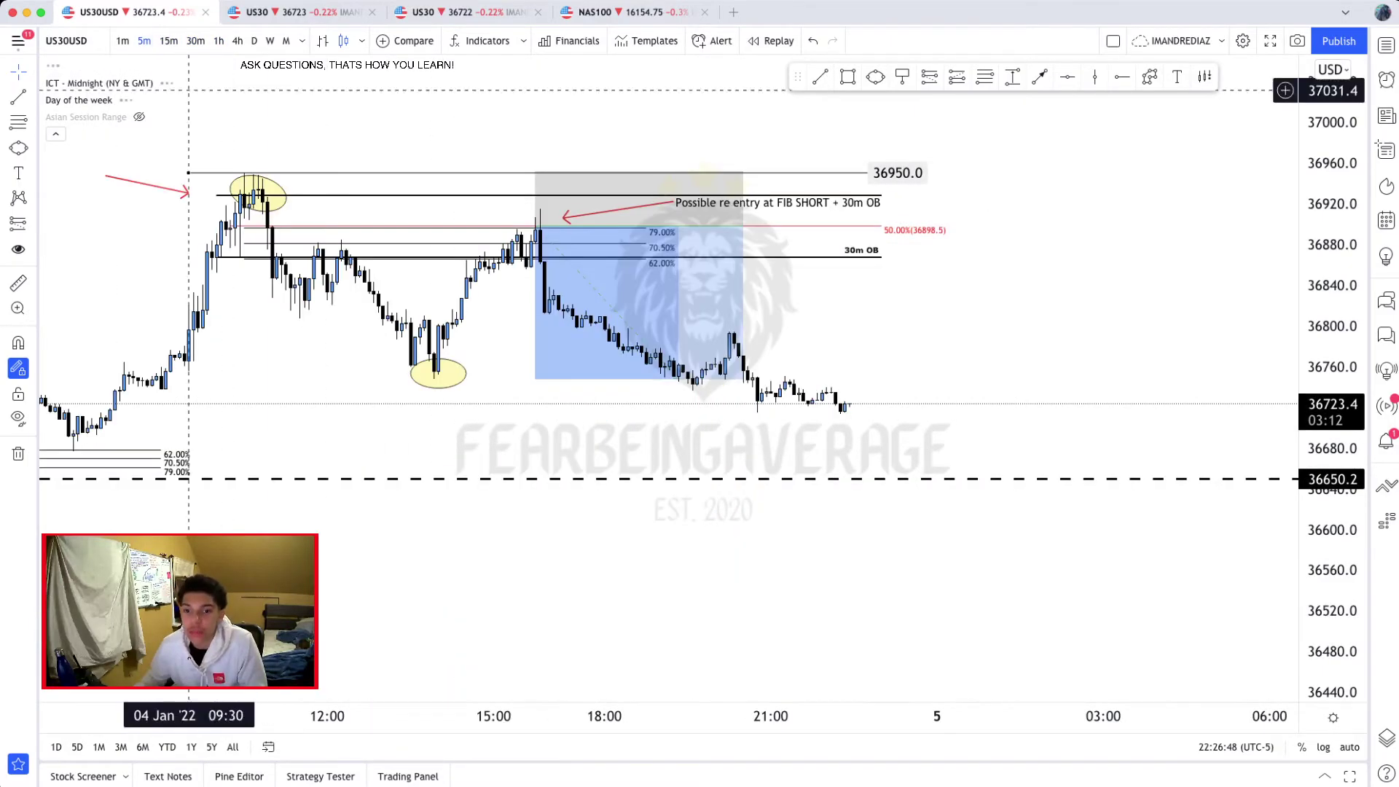
scroll(328, 325, "down", 3)
scroll(325, 332, "down", 3)
scroll(481, 442, "up", 4)
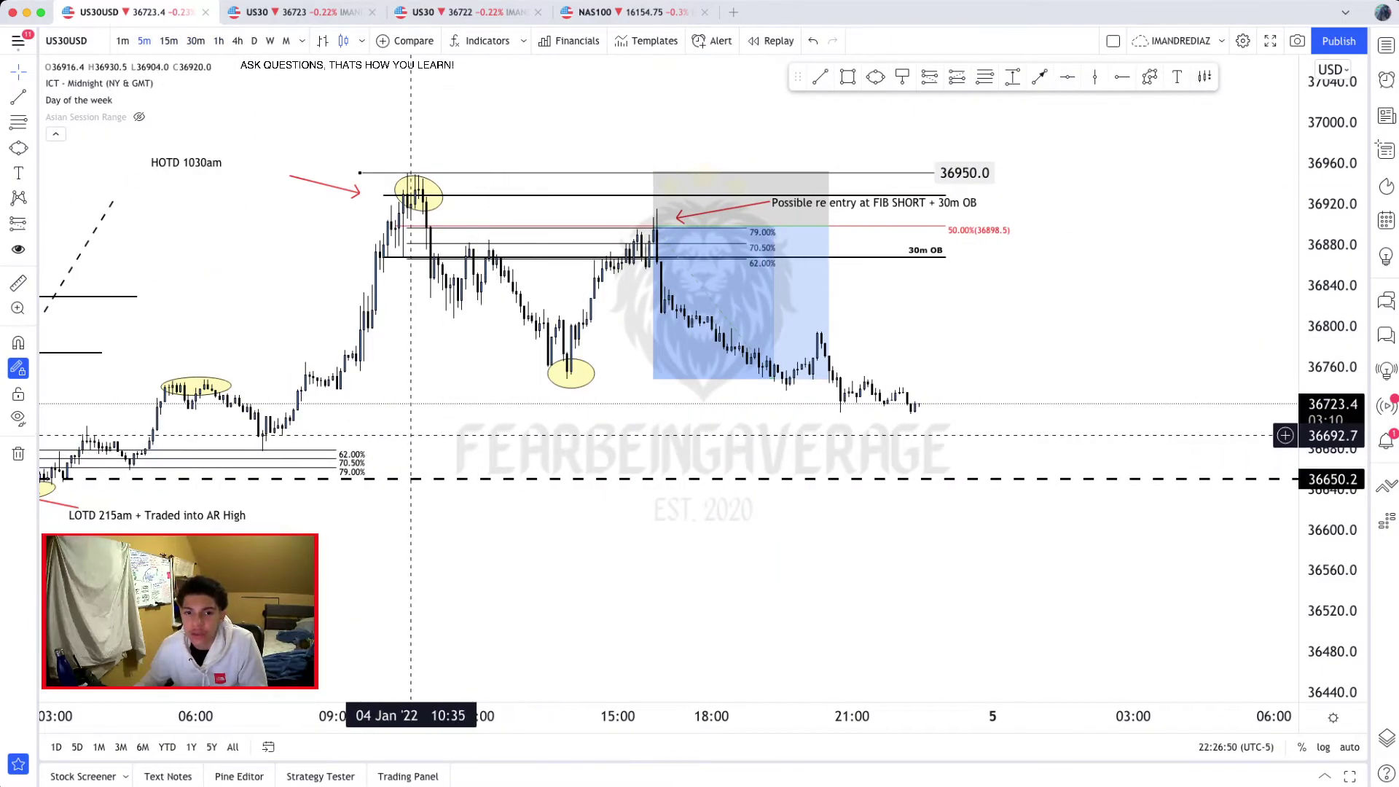
left_click(168, 41)
scroll(577, 437, "up", 2)
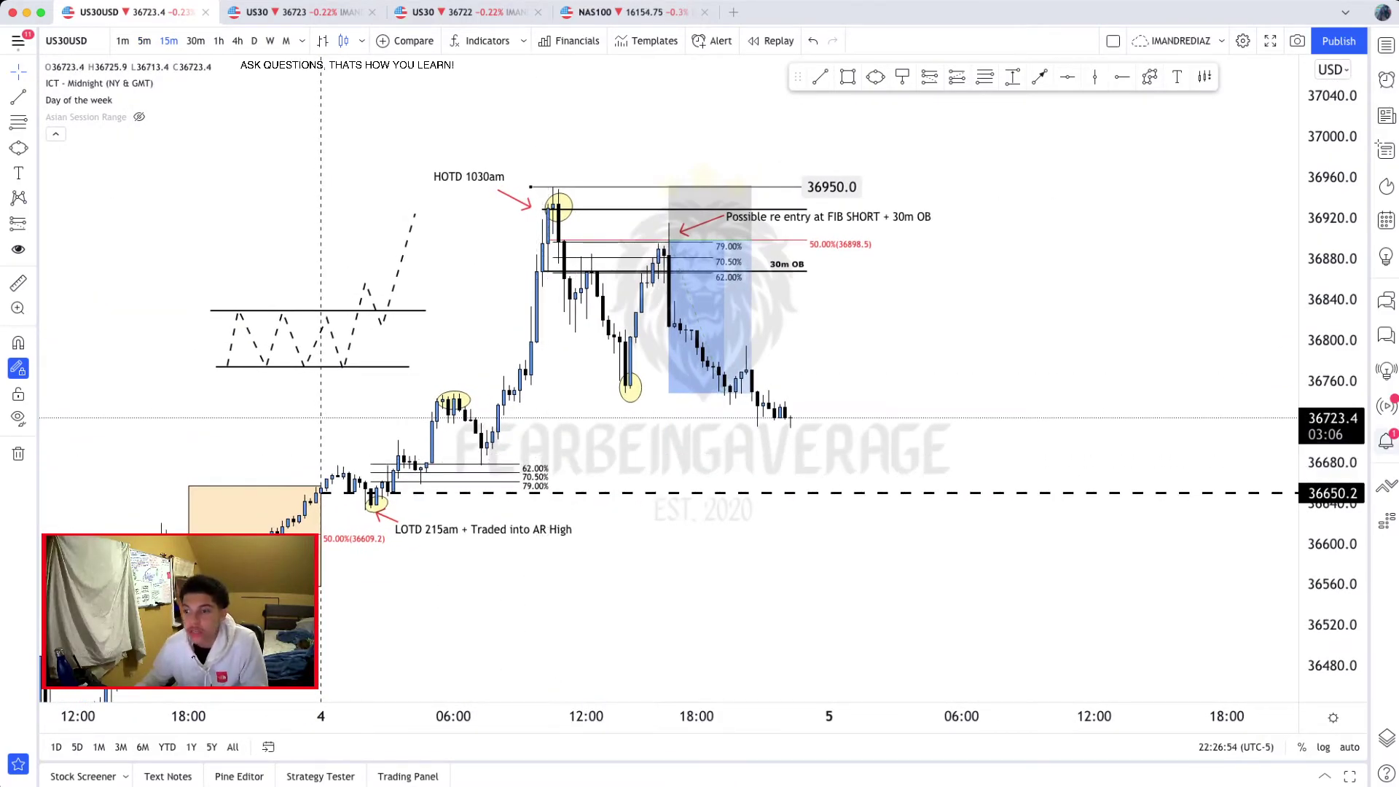
Step: Examine the early-morning January 4 pullback against the 62%, 70.5% and 79% retracement levels, and reset the chart view
scroll(794, 504, "up", 3)
left_click_drag(640, 499, 1146, 403)
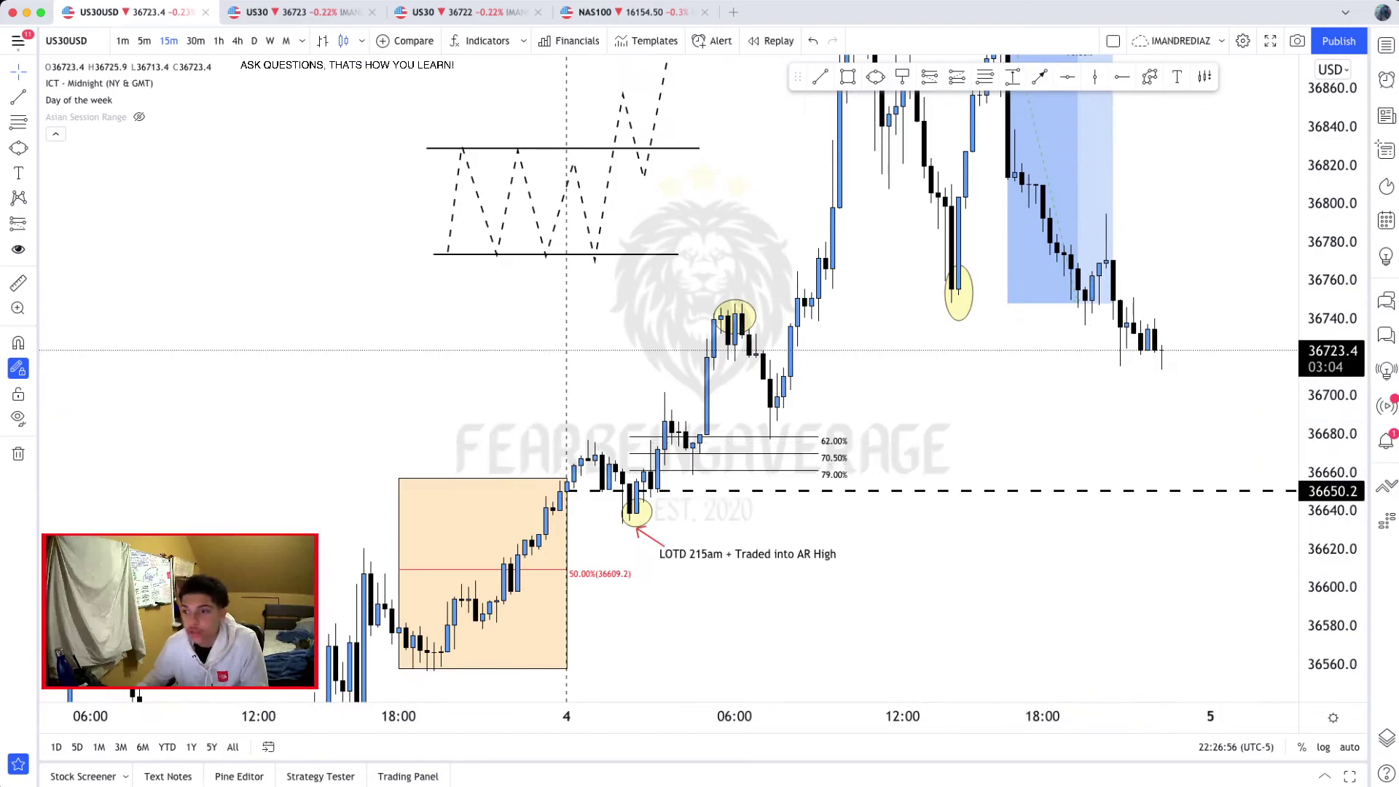
left_click_drag(1329, 471, 1330, 192)
left_click_drag(1000, 716, 846, 716)
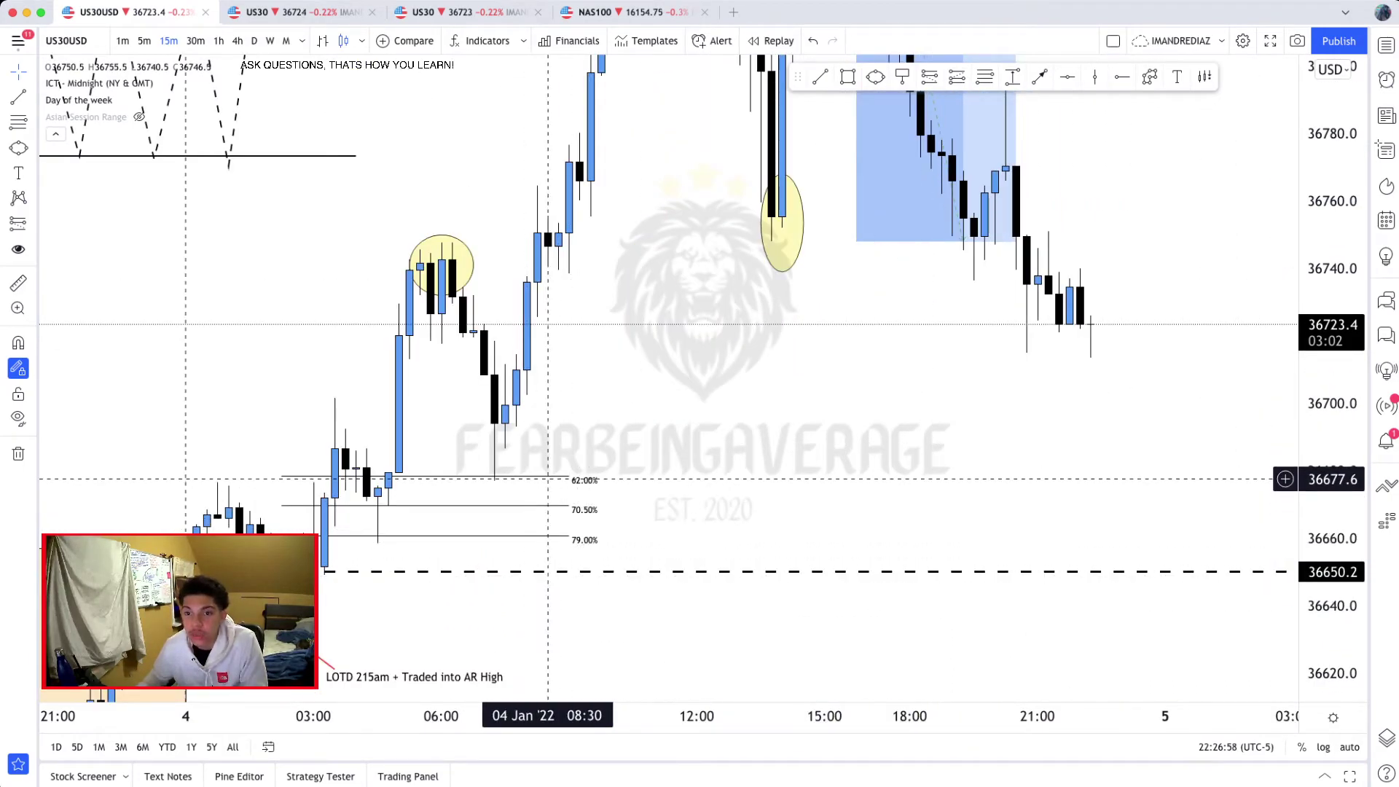
left_click_drag(709, 363, 764, 544)
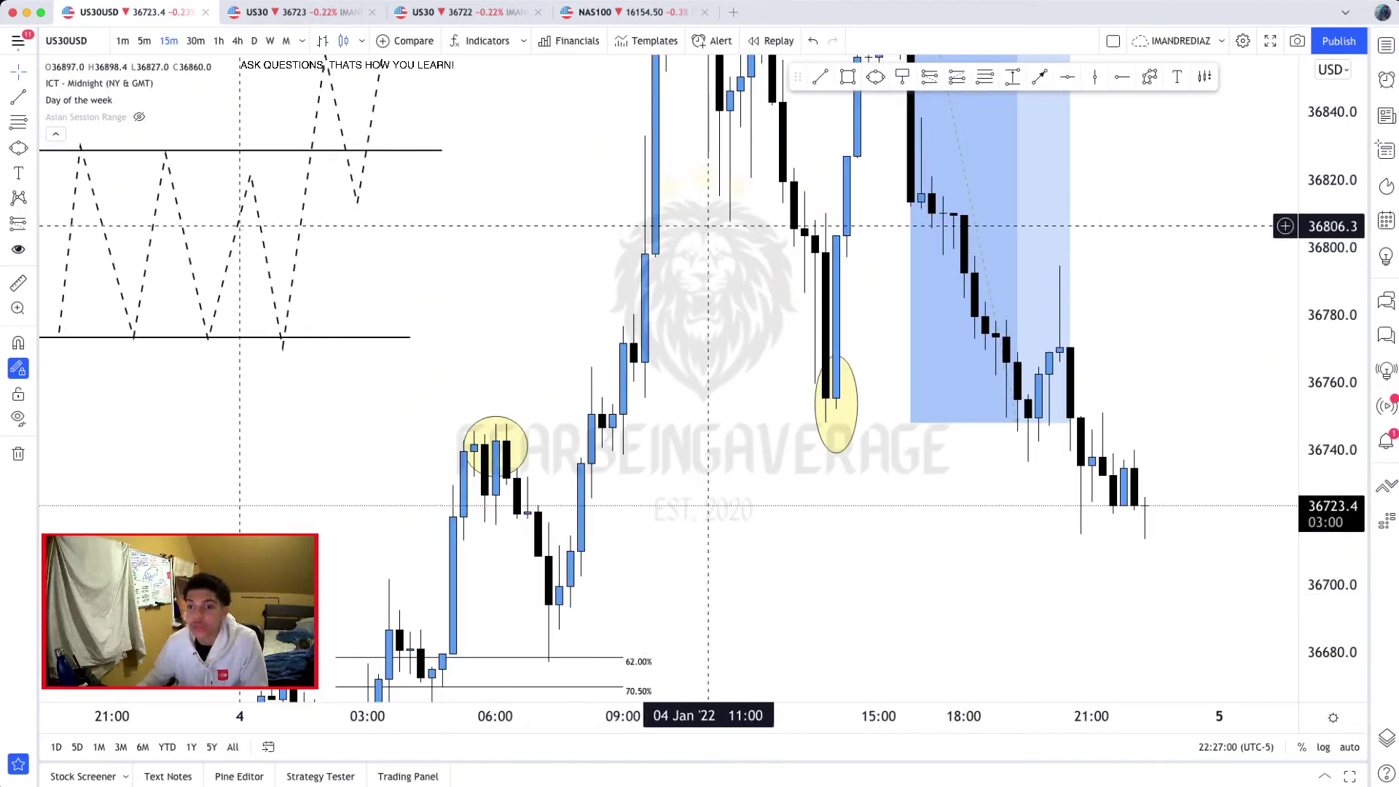
scroll(544, 547, "down", 1)
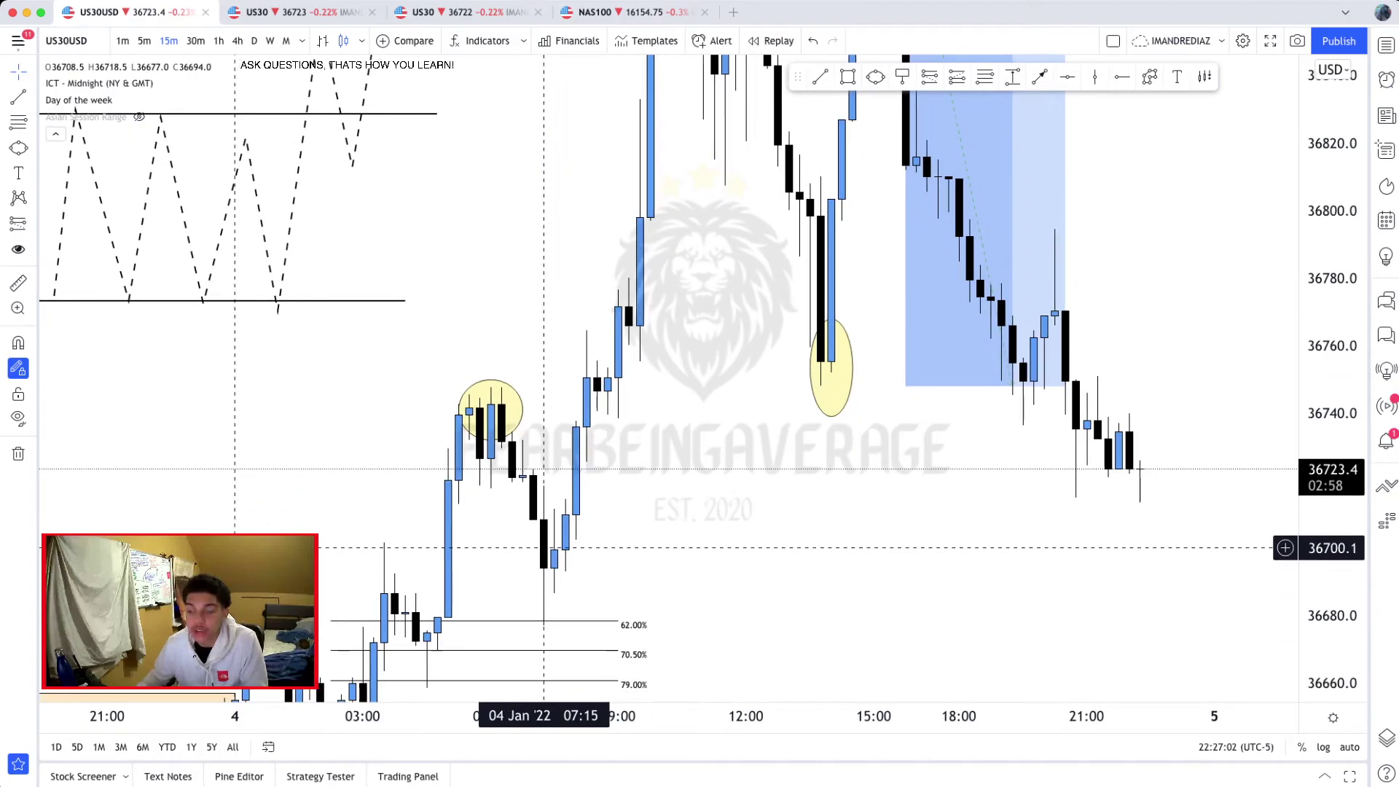
right_click(1127, 265)
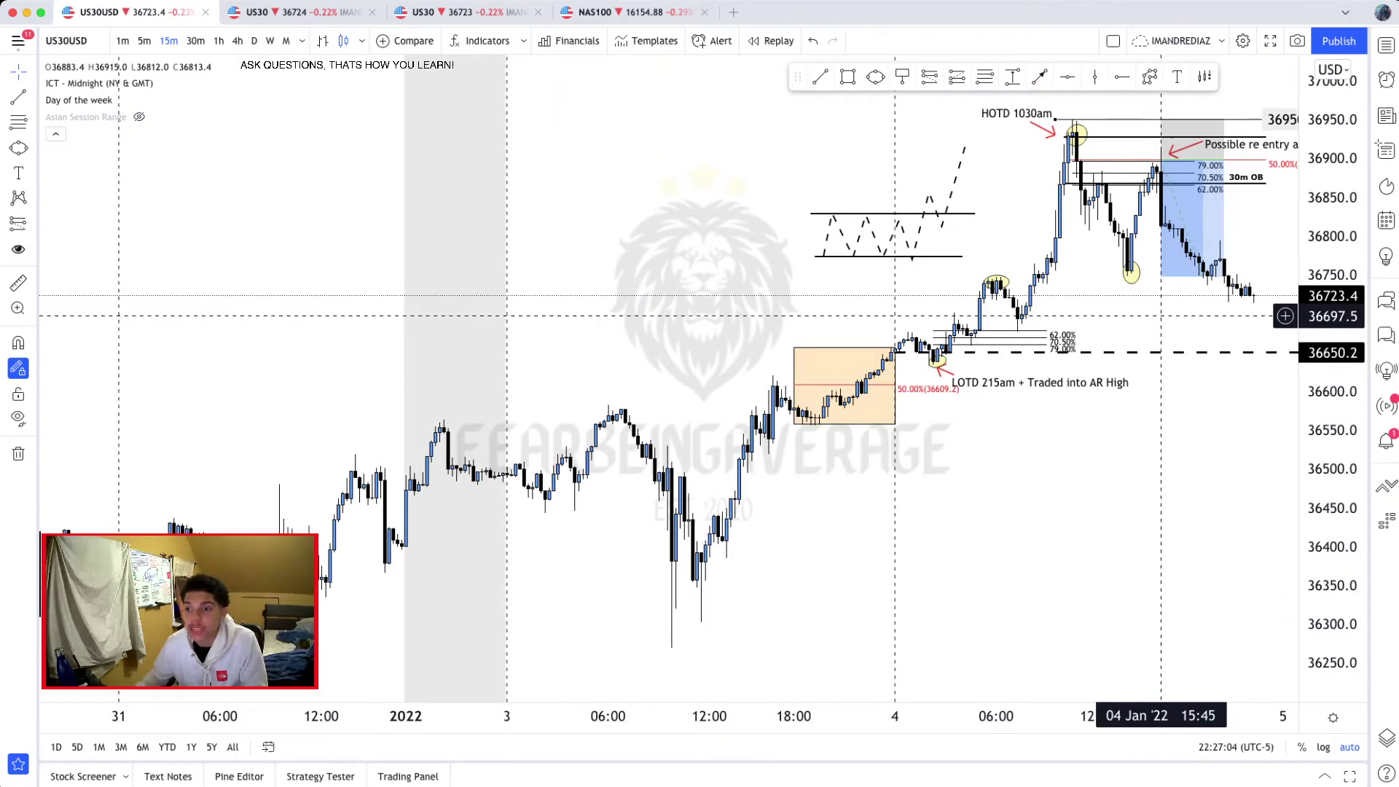
scroll(702, 268, "right", 10)
left_click_drag(1332, 393, 1331, 252)
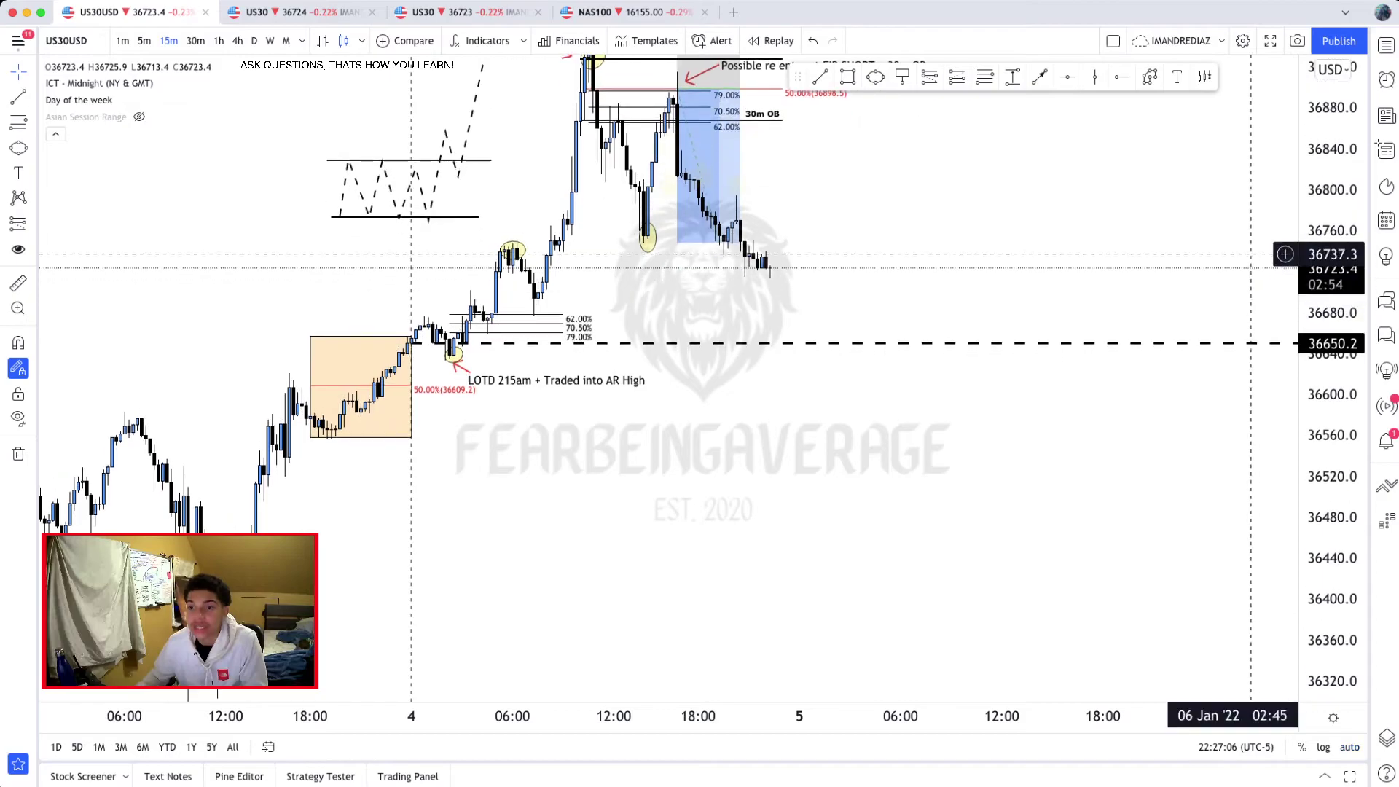
Step: Remove the morning Fibonacci retracement and the ellipses on the early swing high and the 2:15am low, and reset the chart view
left_click_drag(978, 229, 1055, 447)
scroll(1042, 444, "up", 2)
scroll(998, 441, "right", 3)
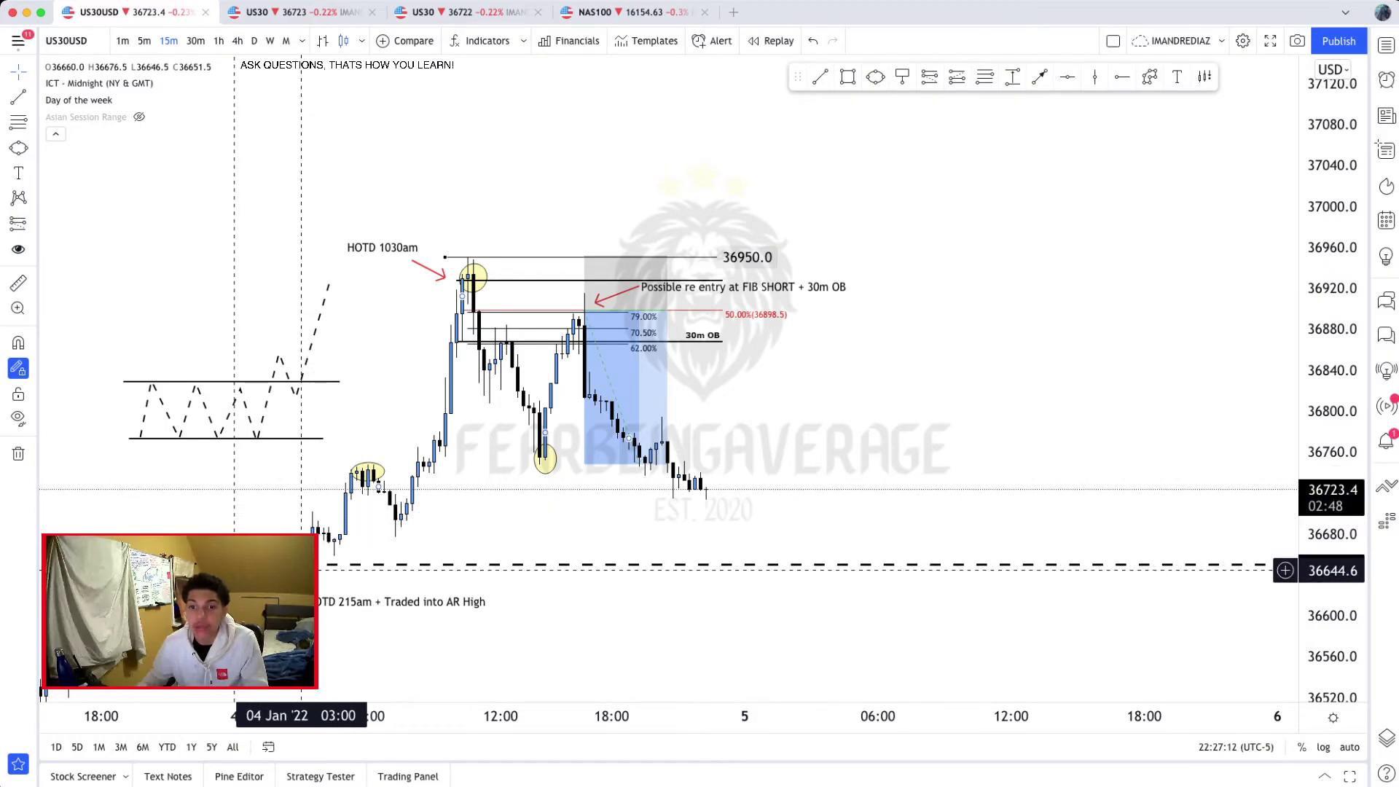
right_click(388, 367)
left_click(383, 474)
left_click(384, 472)
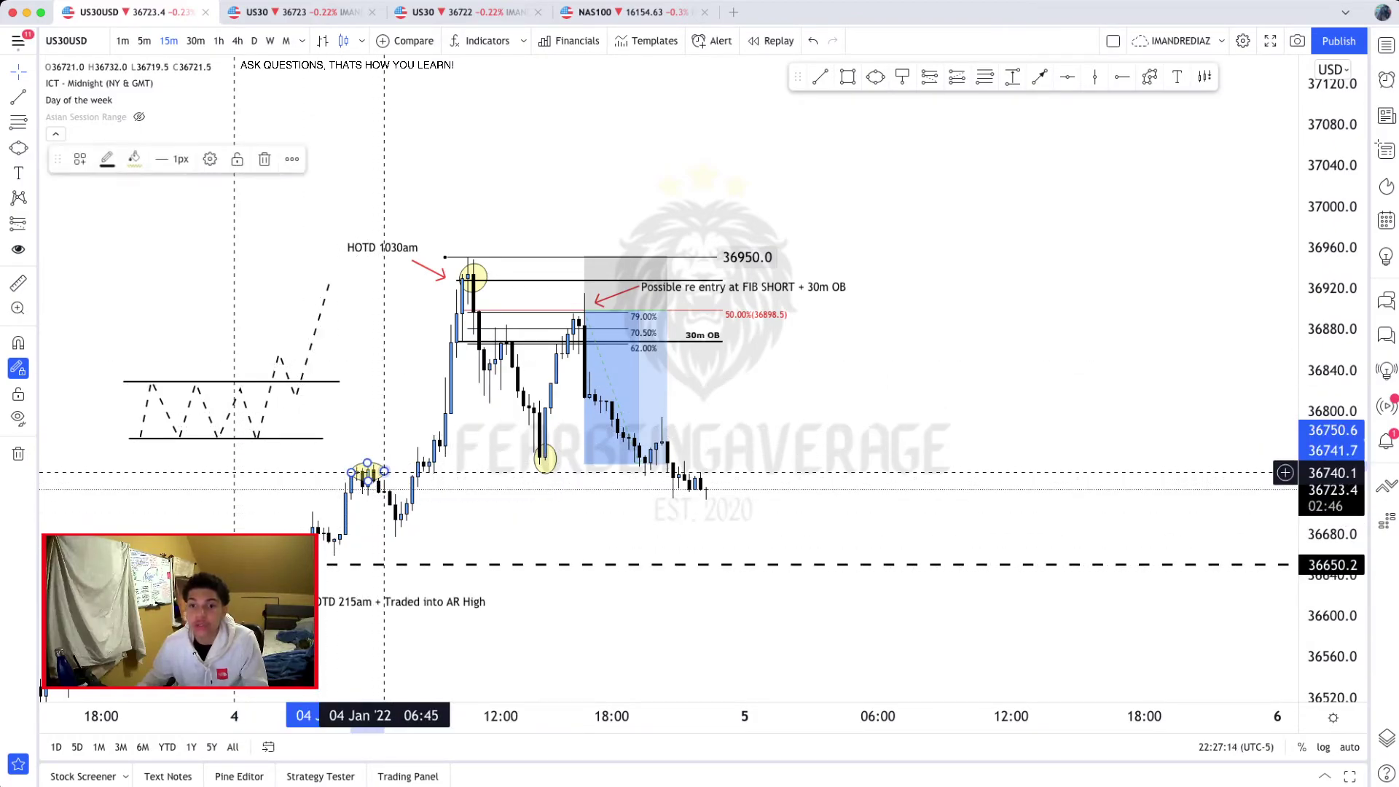
right_click(388, 472)
left_click(437, 362)
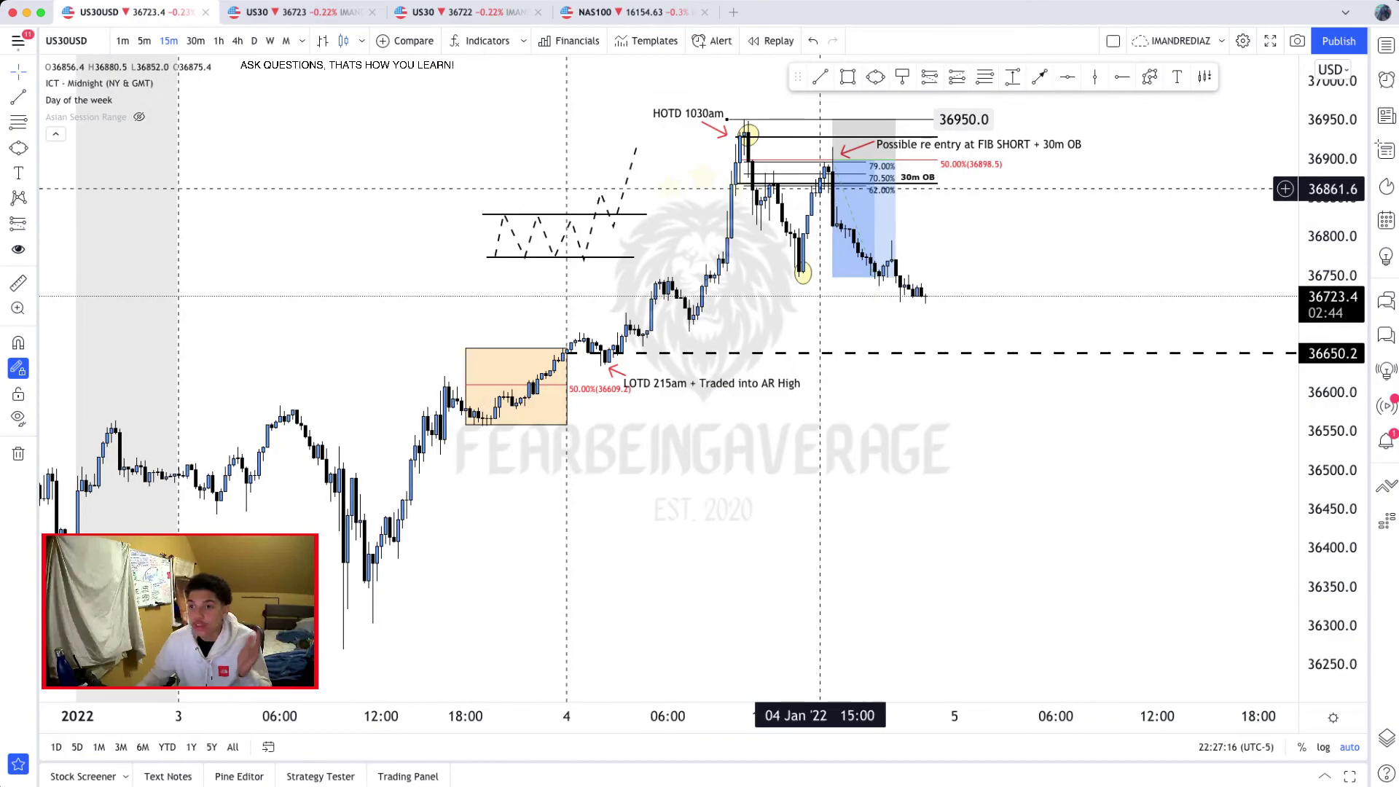
Step: Start a bar replay of the 15-minute chart from just before the January 4 high of the day
left_click_drag(1144, 198, 1111, 346)
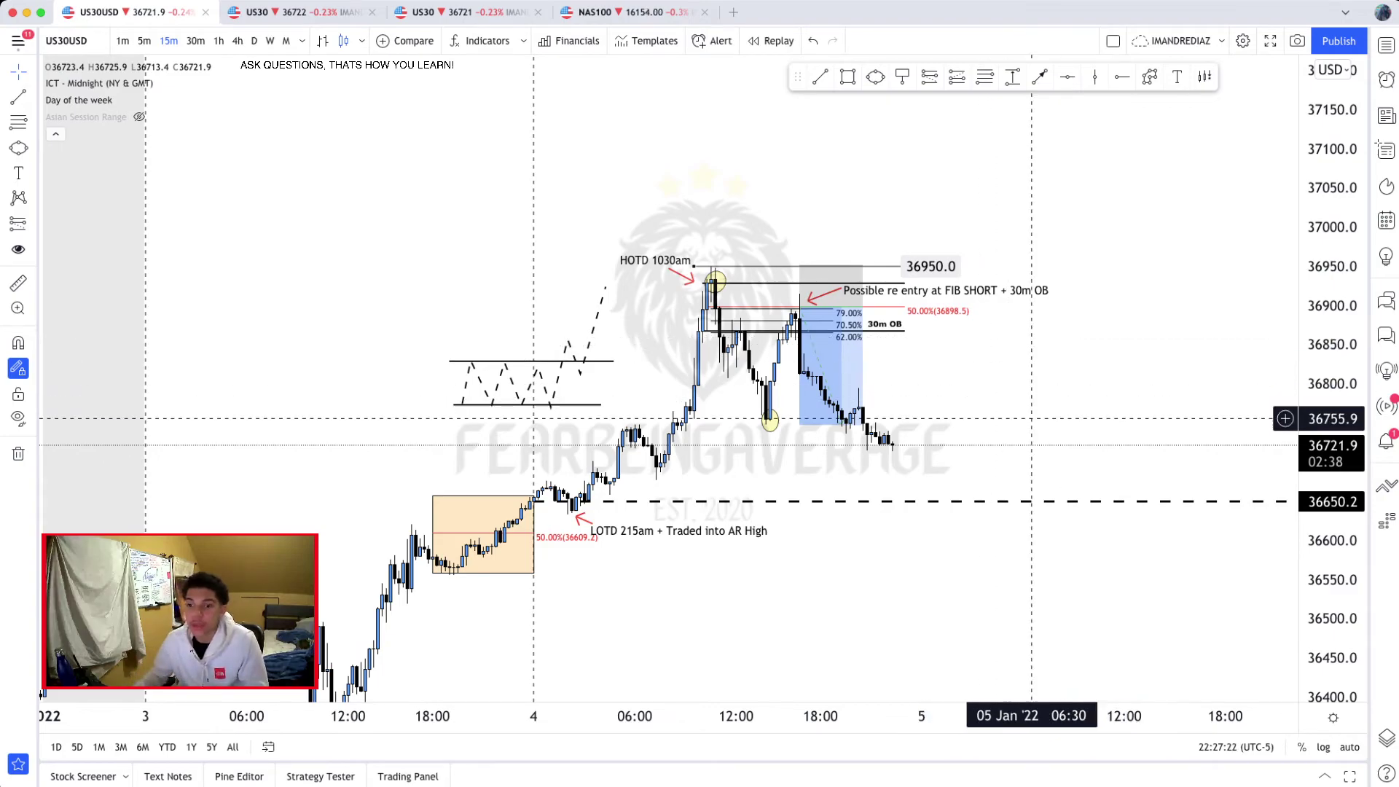
left_click_drag(1030, 415, 1018, 368)
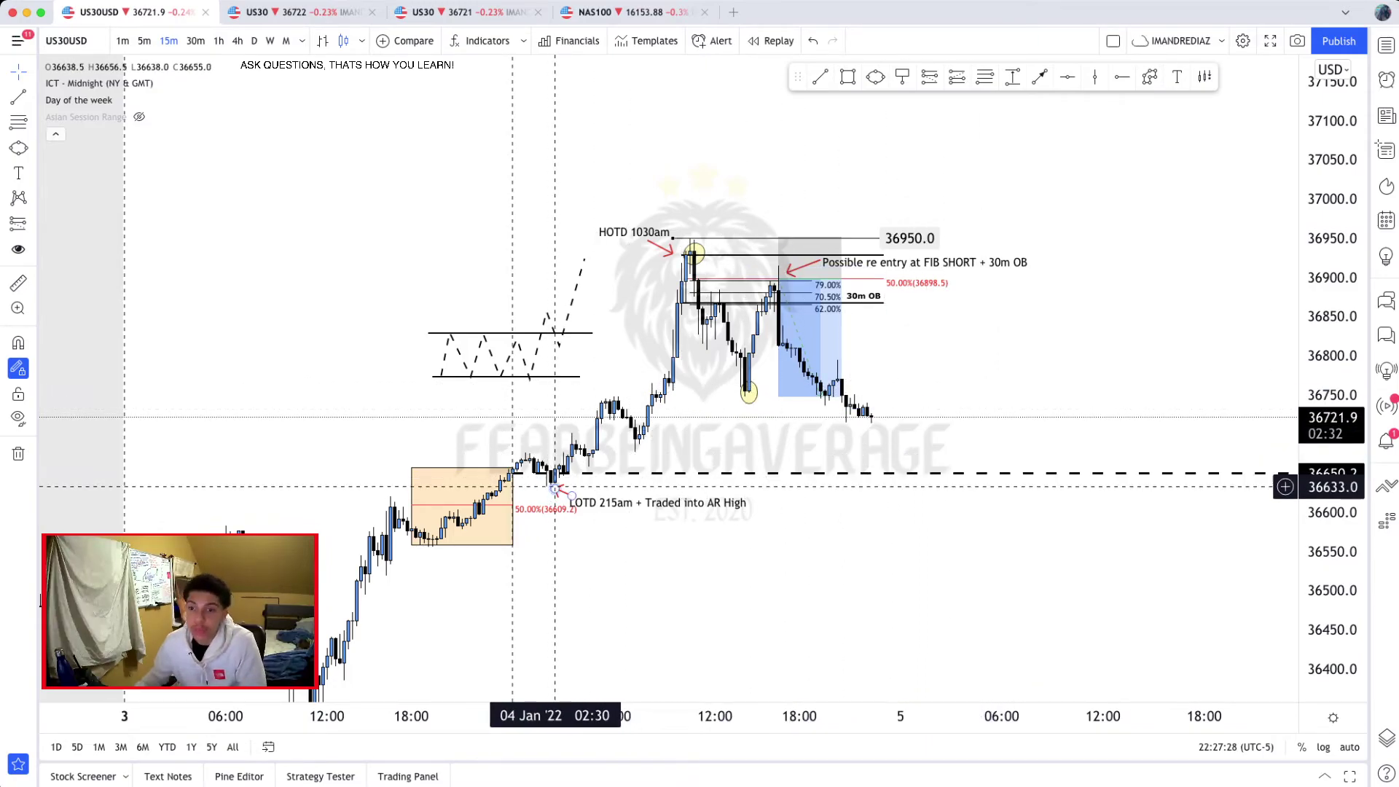
left_click(771, 41)
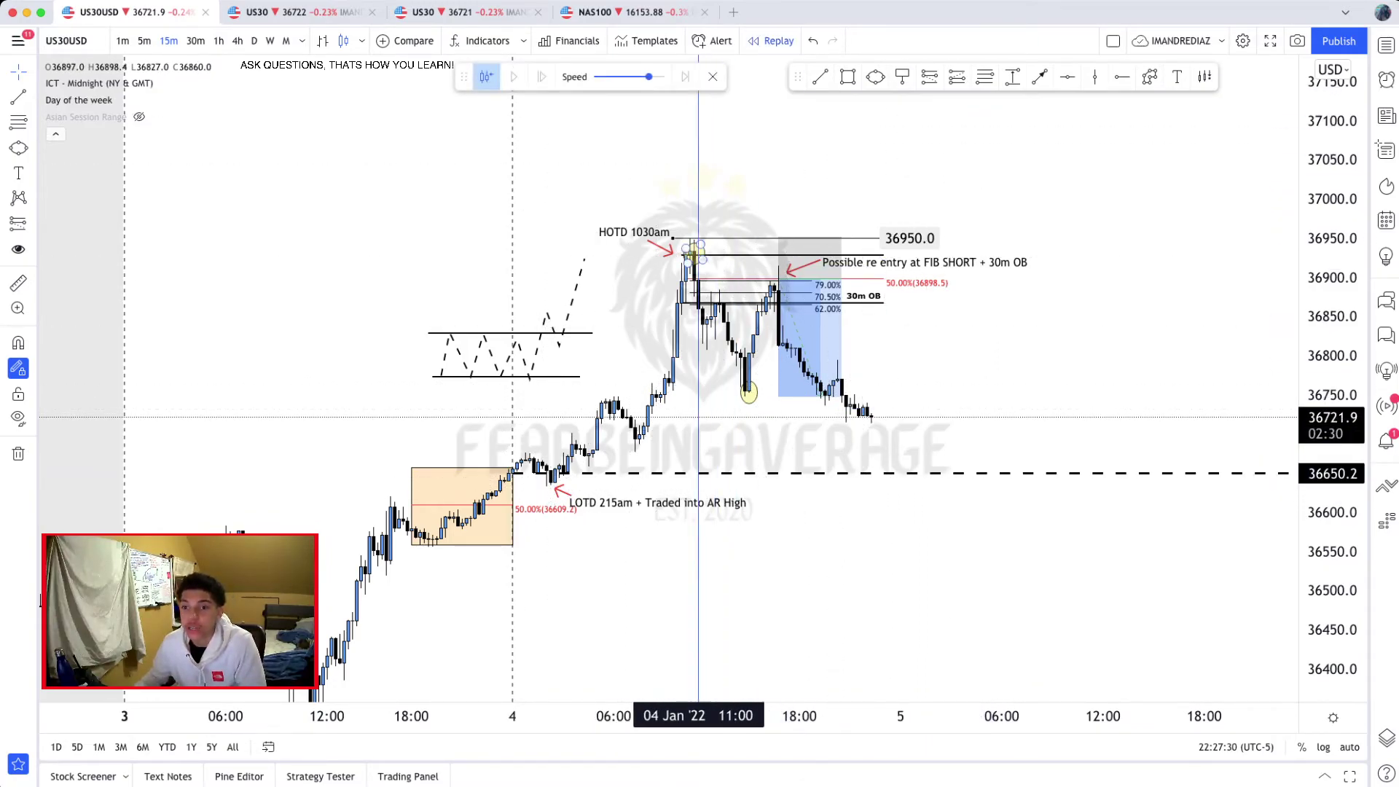
left_click(686, 254)
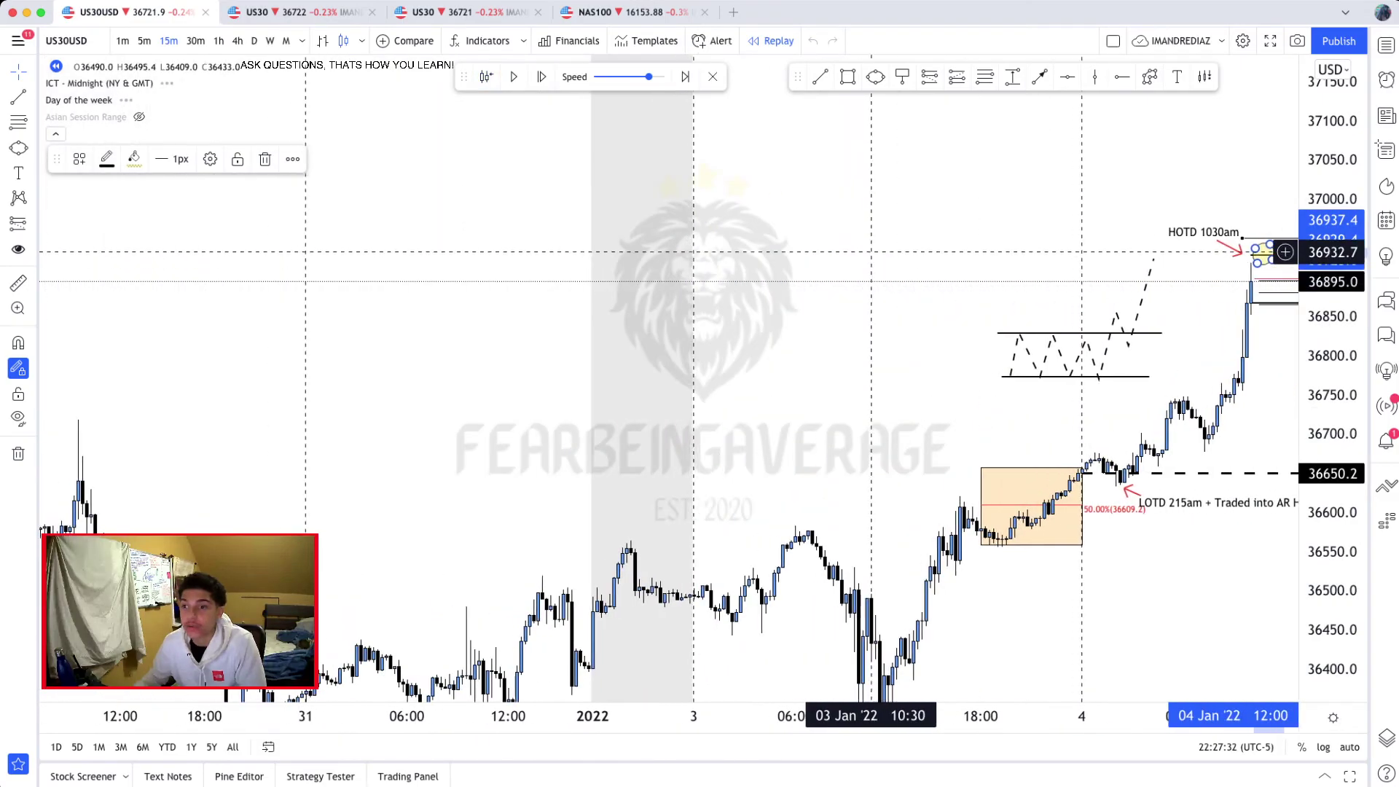
right_click(888, 216)
left_click_drag(950, 191, 719, 210)
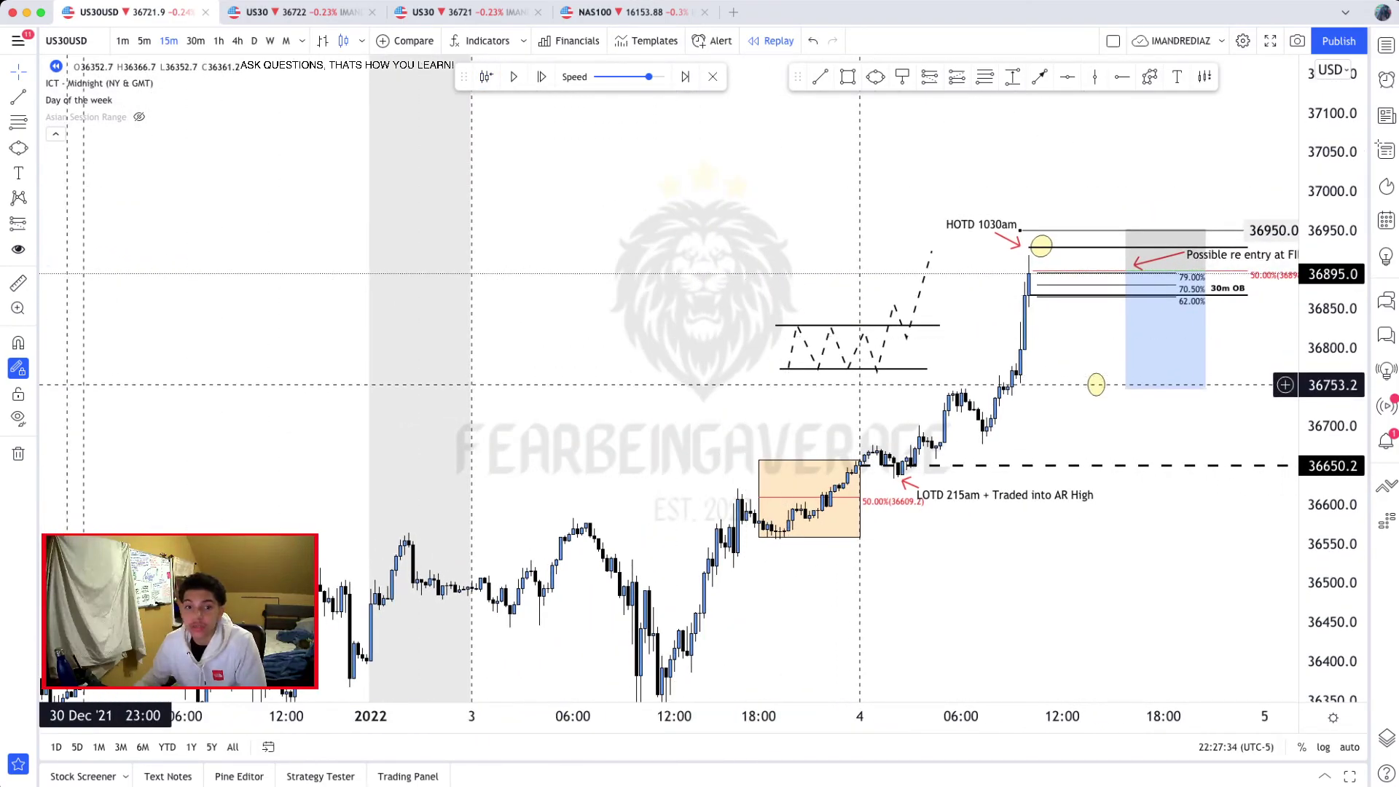
Step: Hide all drawings on the replayed chart, show them again and exit replay mode
left_click(18, 418)
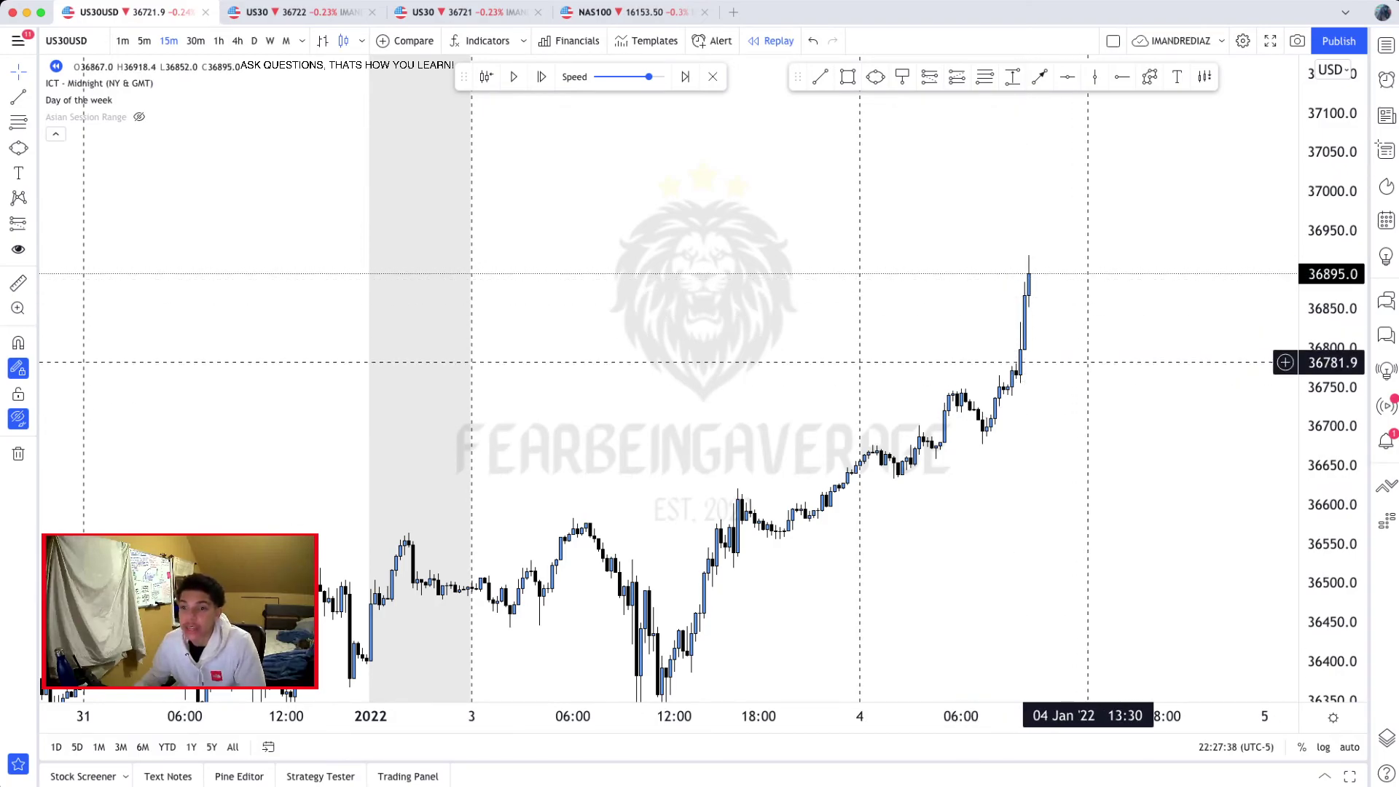
left_click(18, 418)
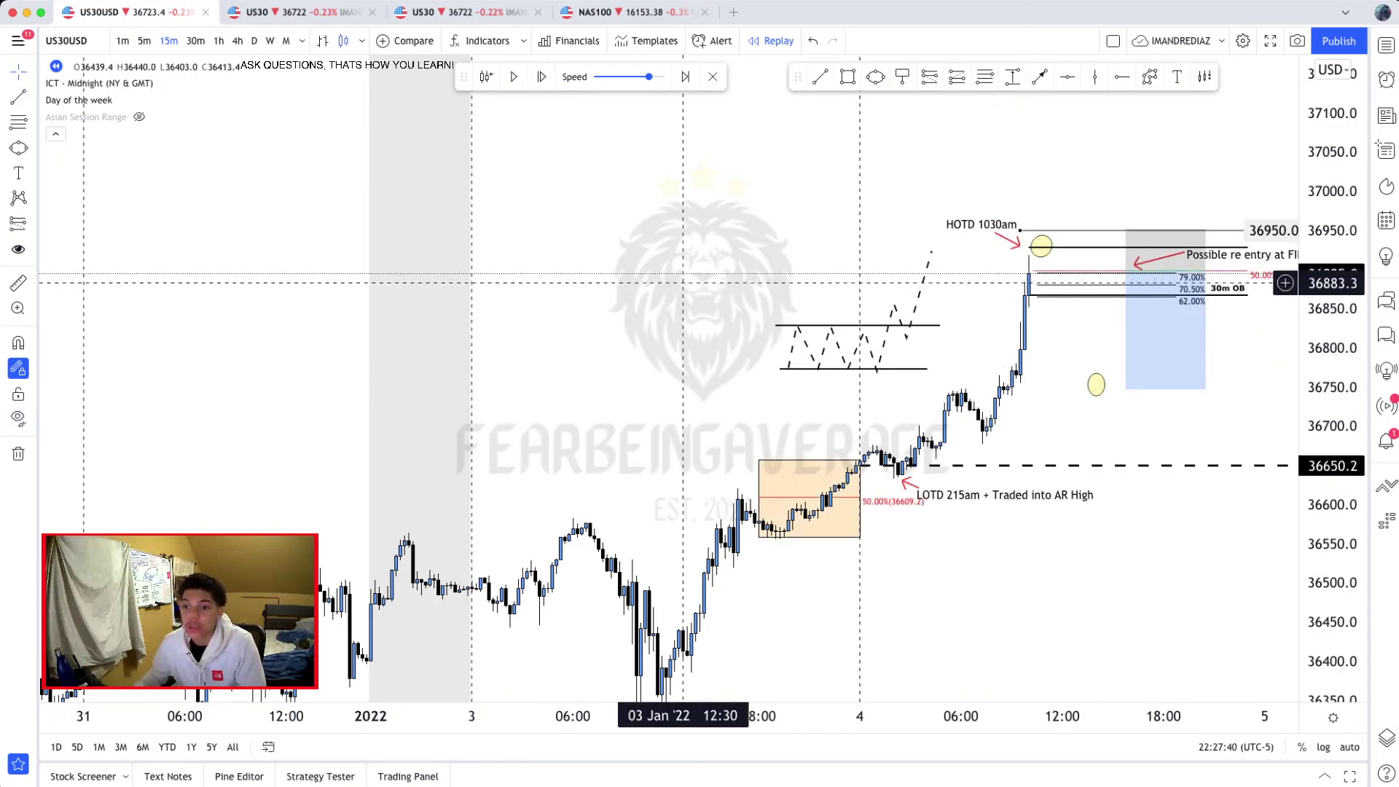
left_click(713, 76)
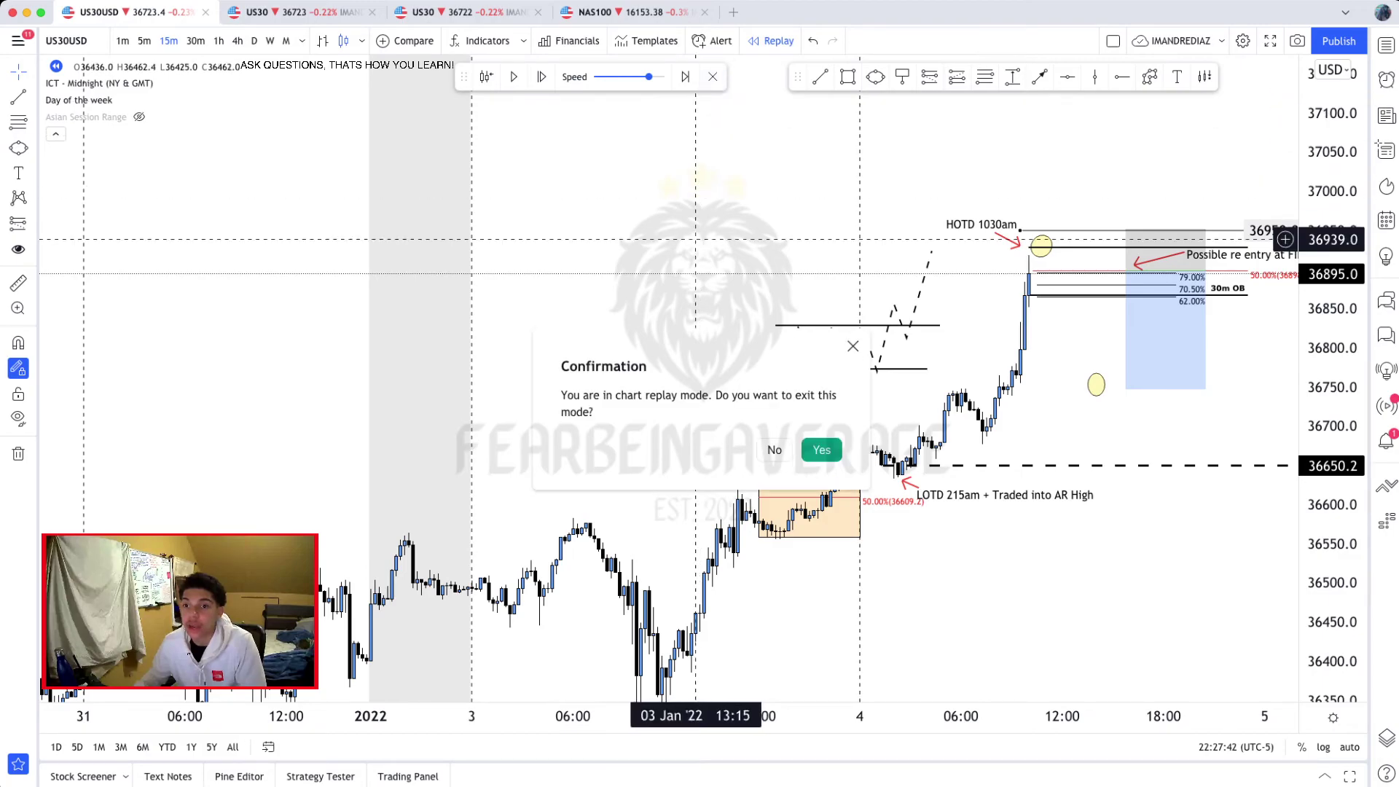
left_click(822, 449)
Step: Recentre the January 4 setup on the chart and copy a link to the chart image
left_click_drag(1132, 176, 702, 207)
left_click(1296, 41)
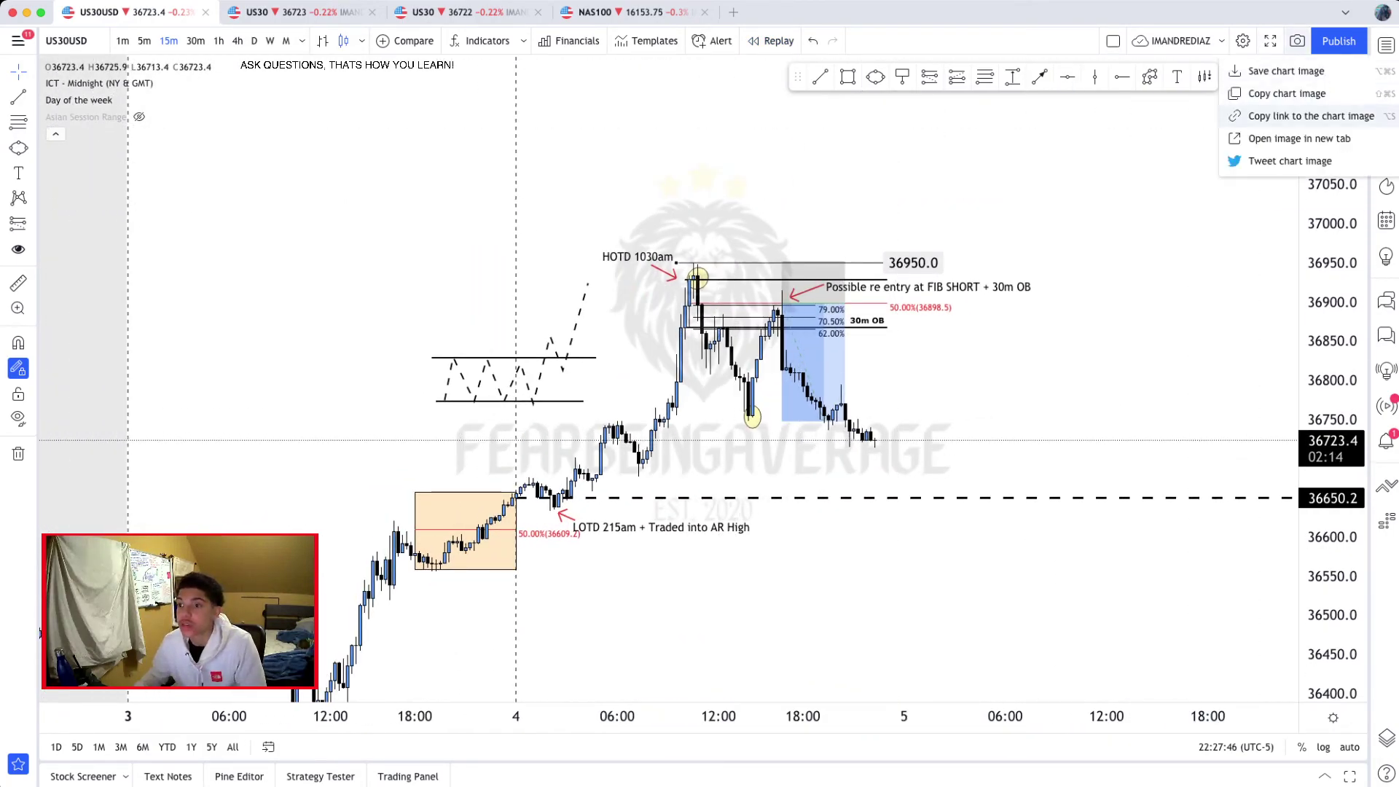
key("alt+s")
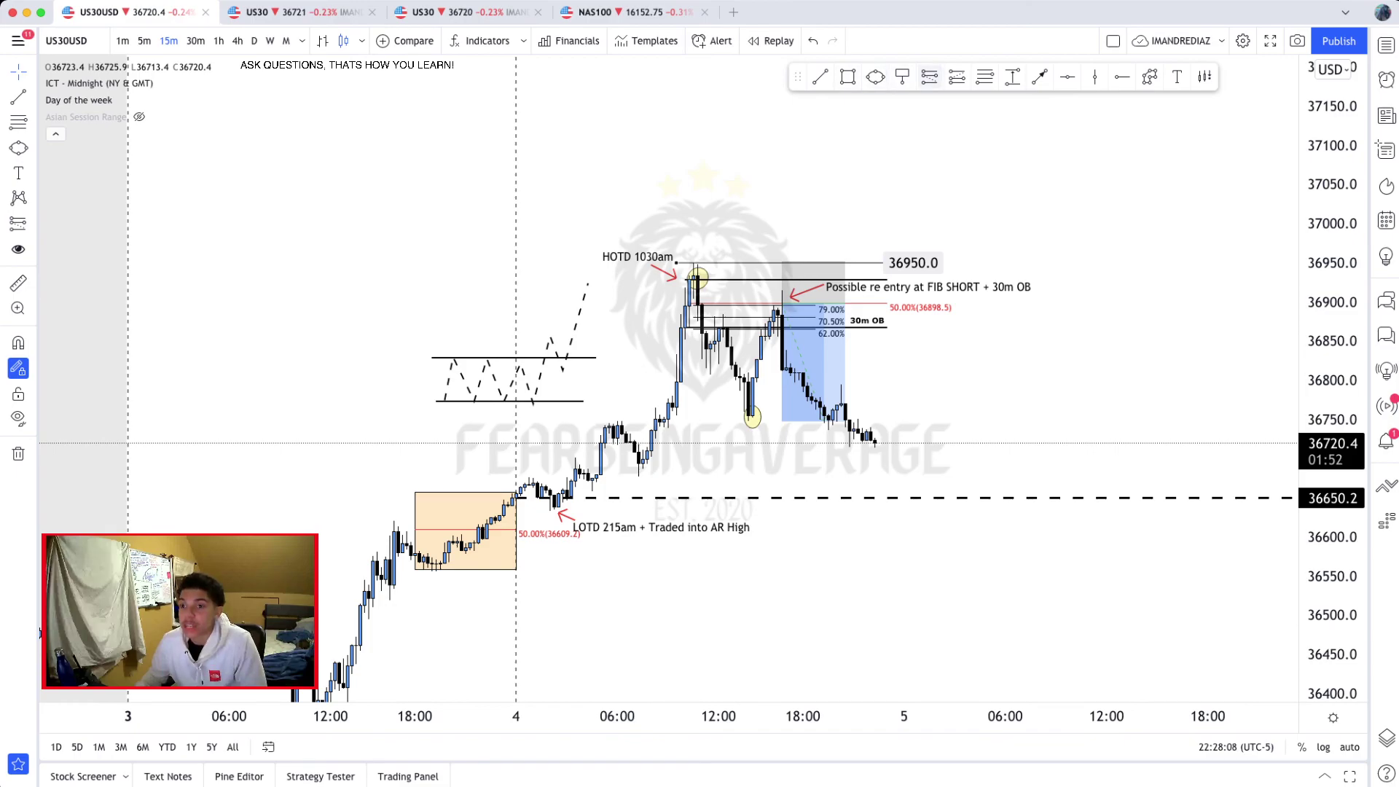
Step: Try a price label at about 37000.9 above the short setup and delete it
left_click(902, 77)
left_click(899, 223)
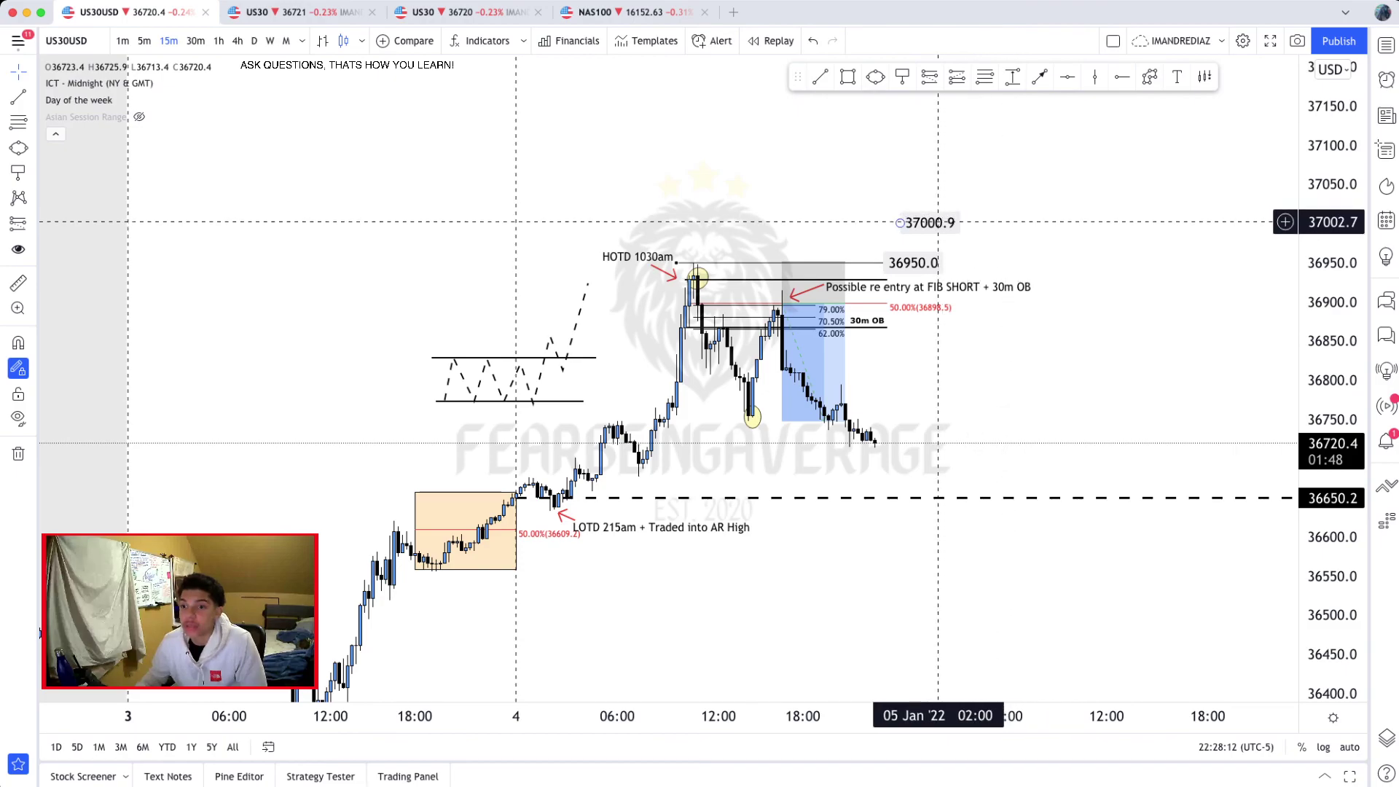
key("Delete")
mouse_move(911, 202)
left_mouse_down()
mouse_move(933, 197)
mouse_move(915, 201)
left_mouse_up()
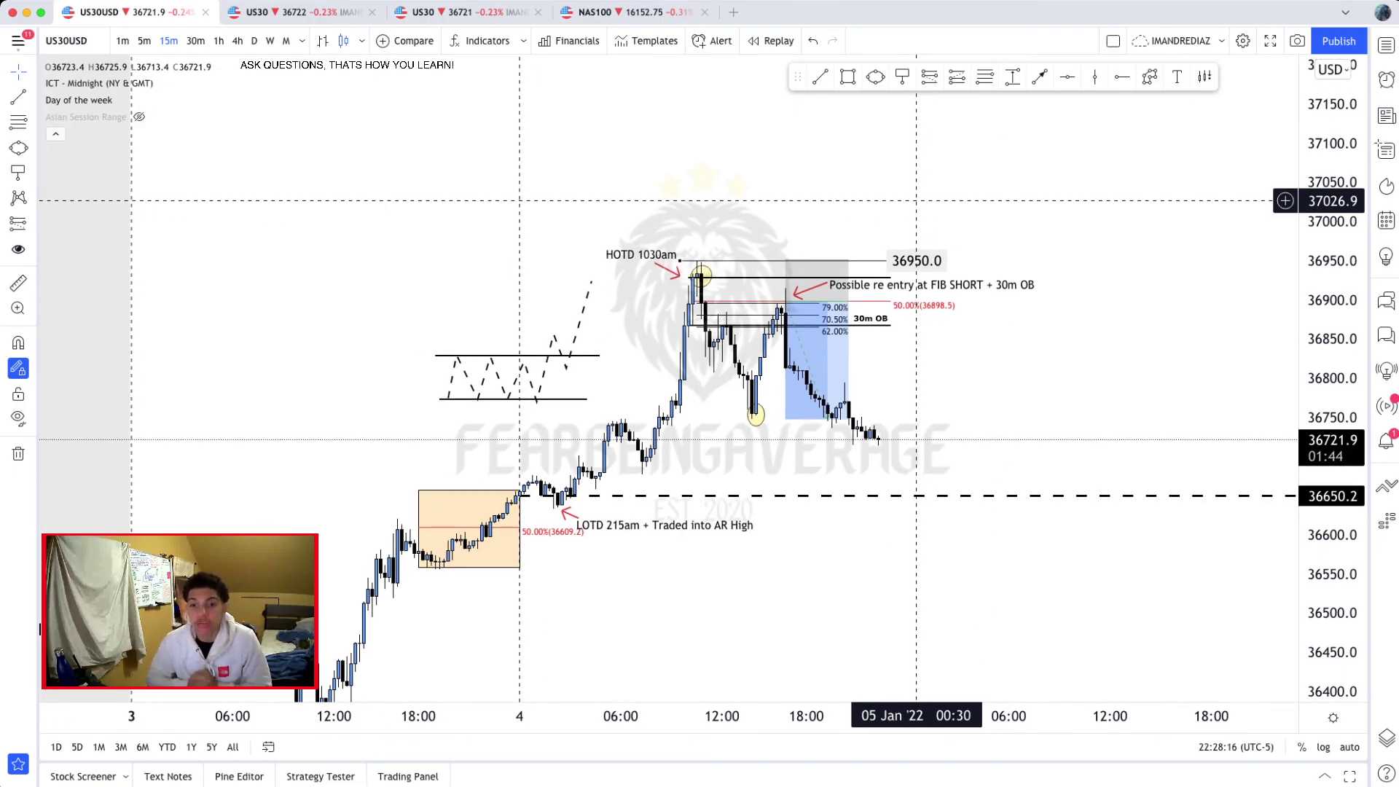